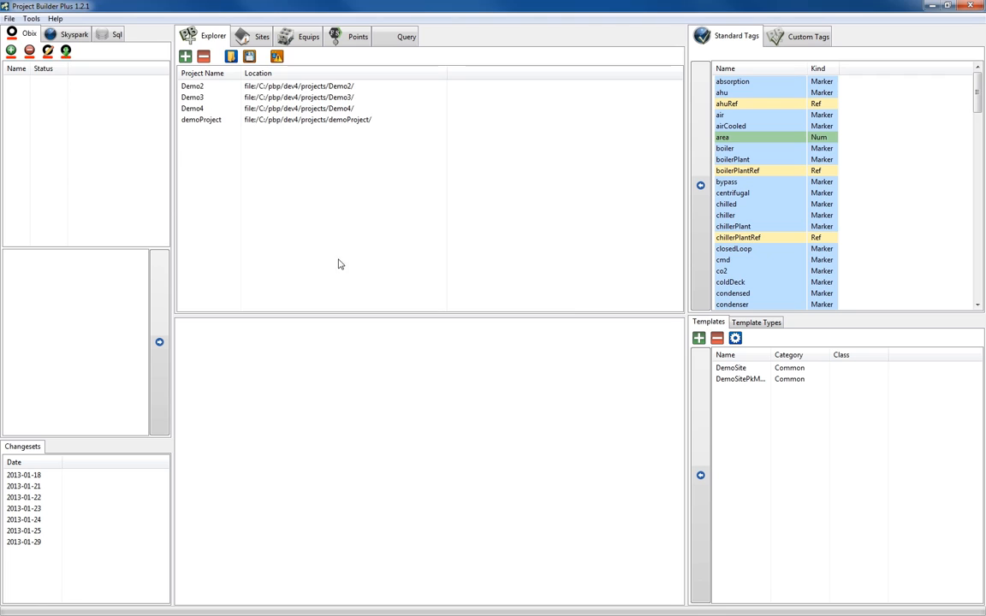
Create a template named AHU from the equipPkDemo template type and add an equipment record to it.
left_click(699, 339)
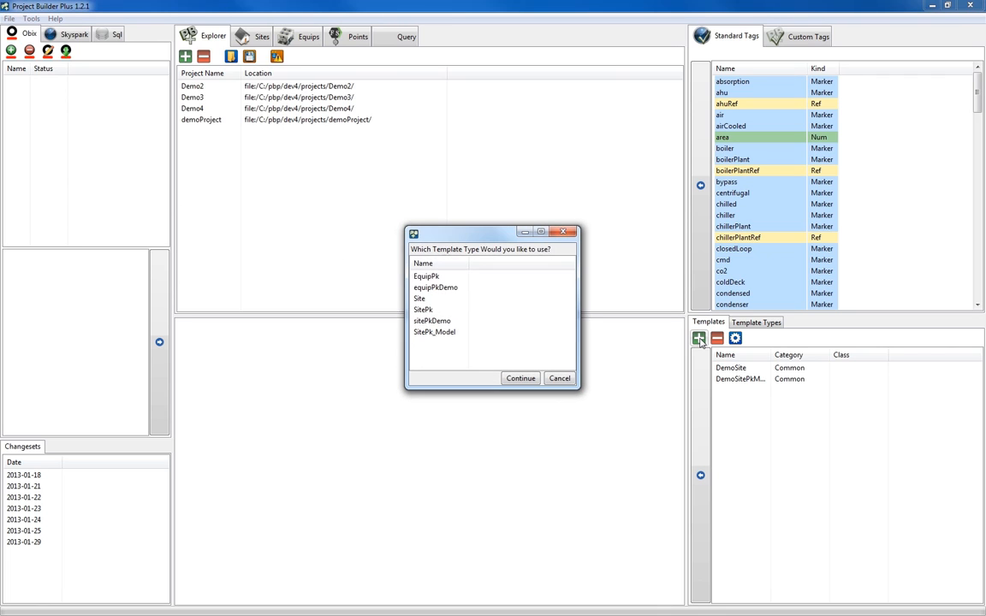
left_click(438, 288)
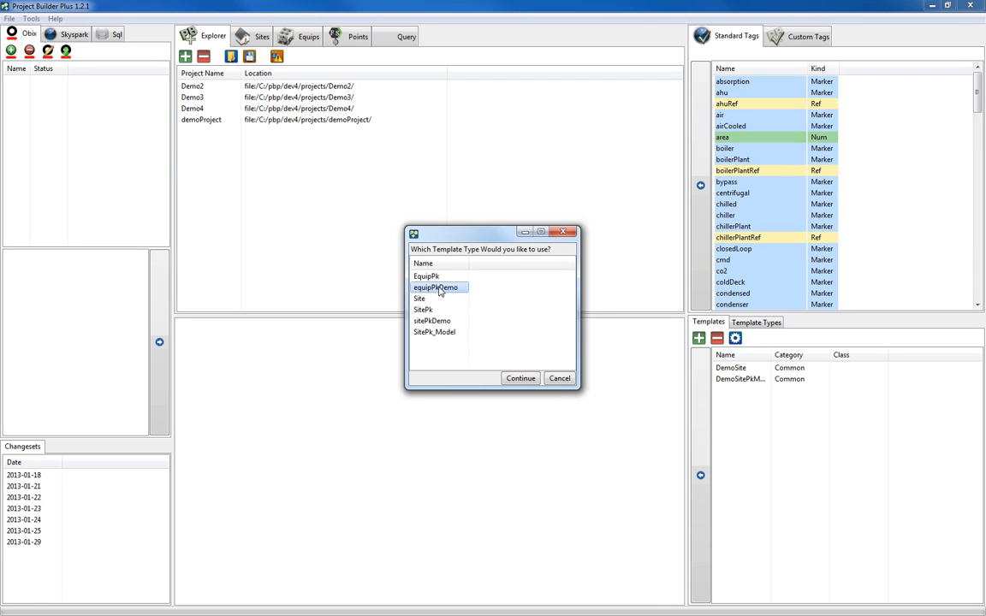
left_click(520, 379)
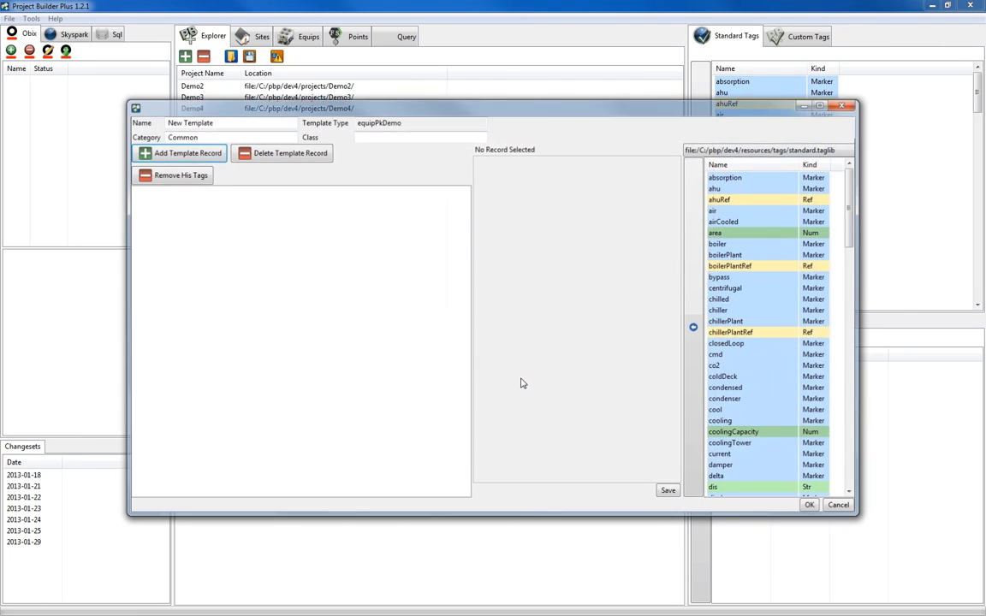
double_click(229, 122)
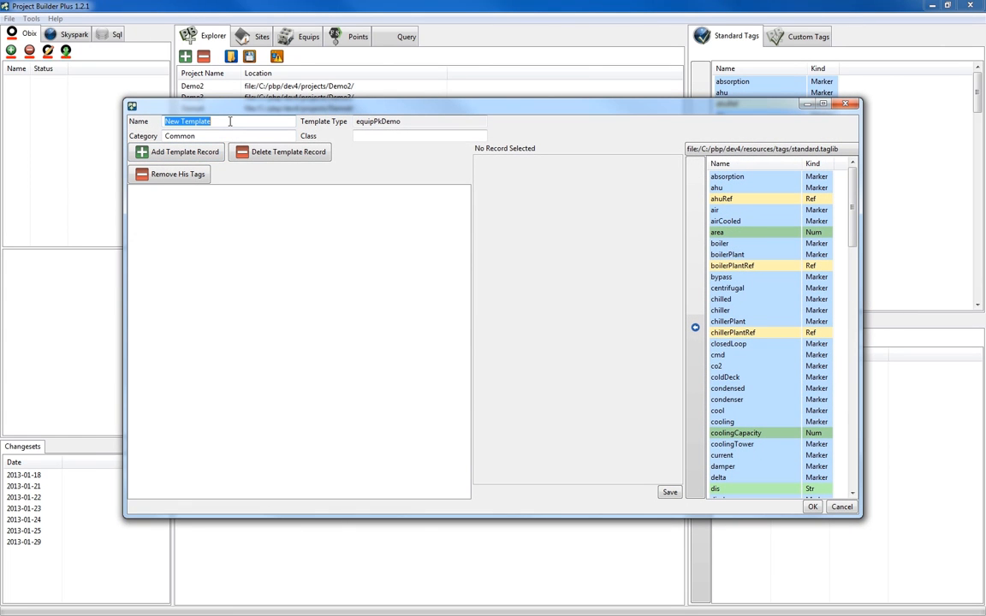
type("AHU")
left_click(171, 152)
left_click(163, 190)
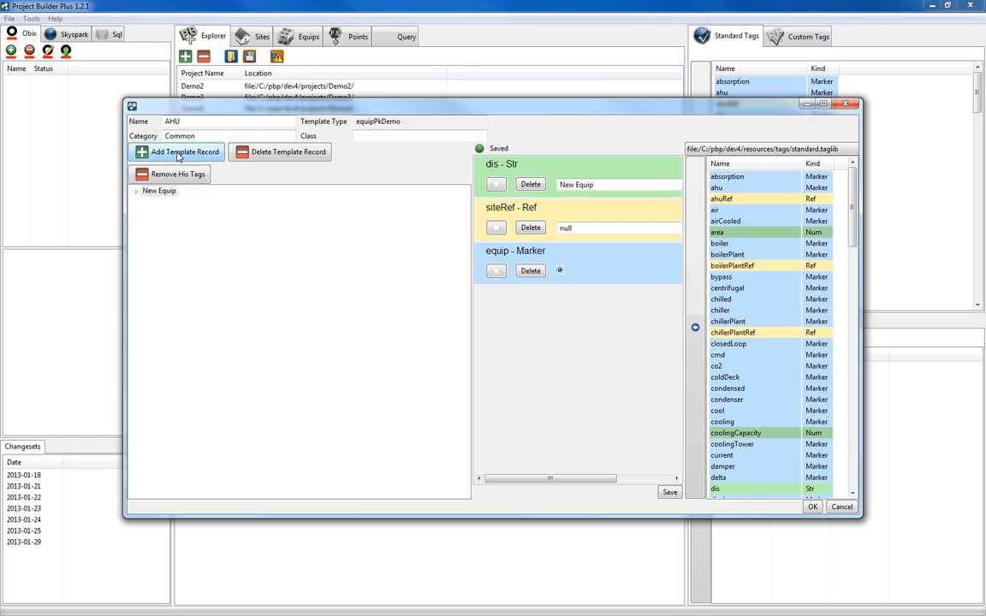
Add the equipNum tag from the displayName library and the ahu marker from the standard library to the New Equip record, and save.
left_click(776, 151)
left_click(772, 170)
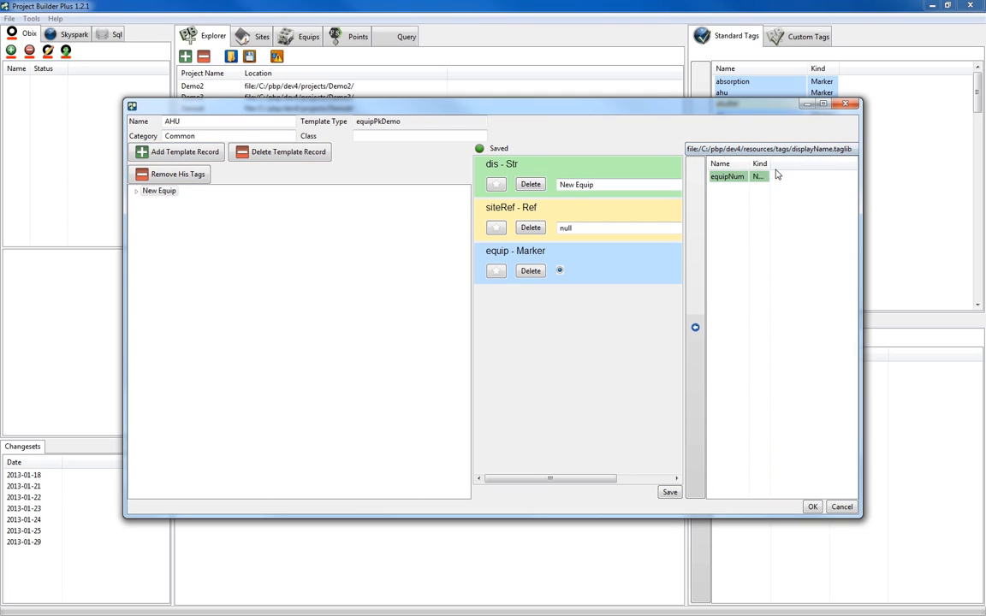
left_click(695, 326)
left_click(775, 149)
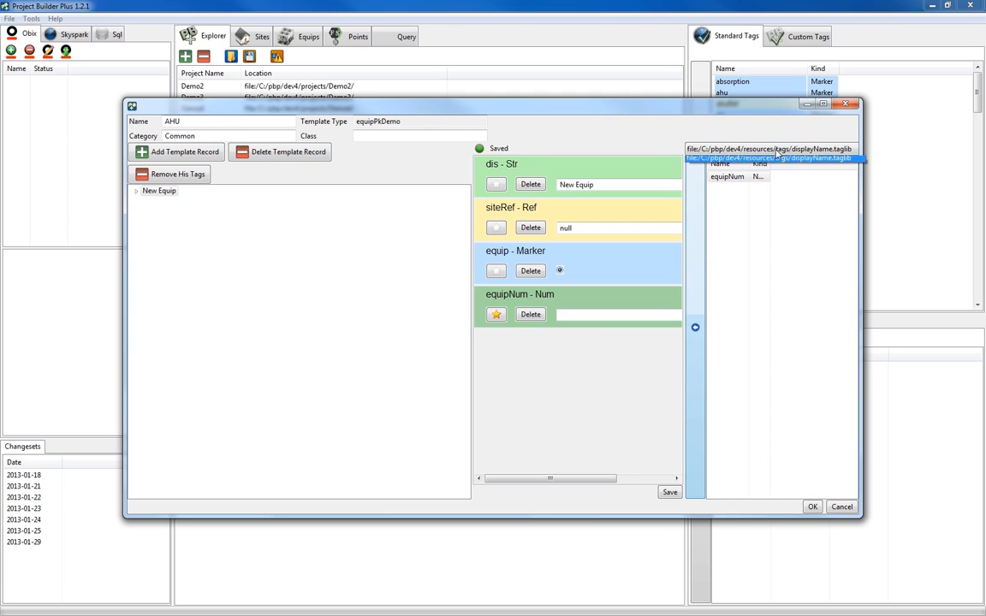
left_click(775, 161)
left_click(755, 188)
left_click(694, 327)
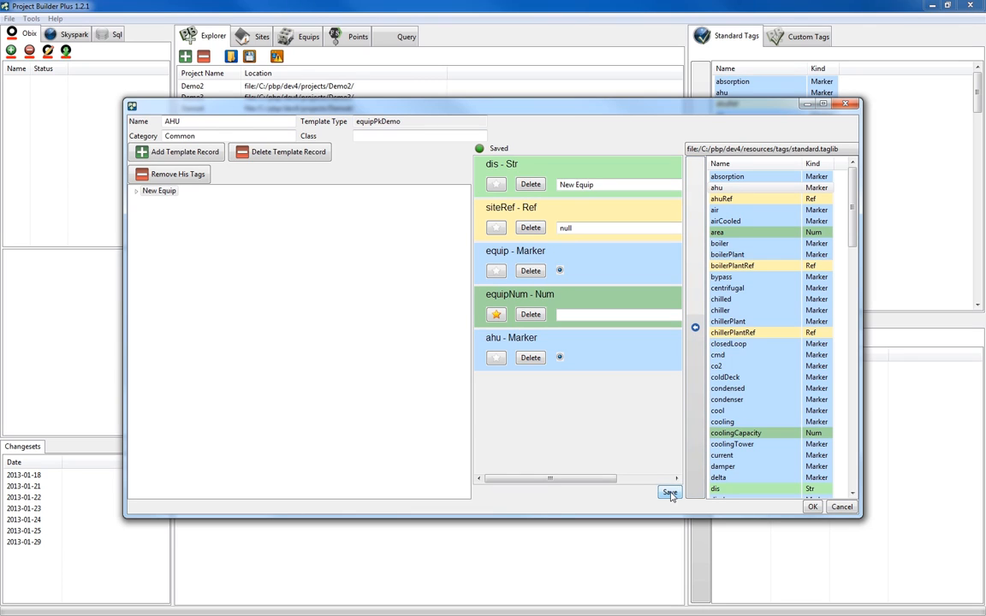
Add the air, discharge and temp markers to the first New Point under New Equip and save the record.
left_click(136, 191)
left_click(170, 201)
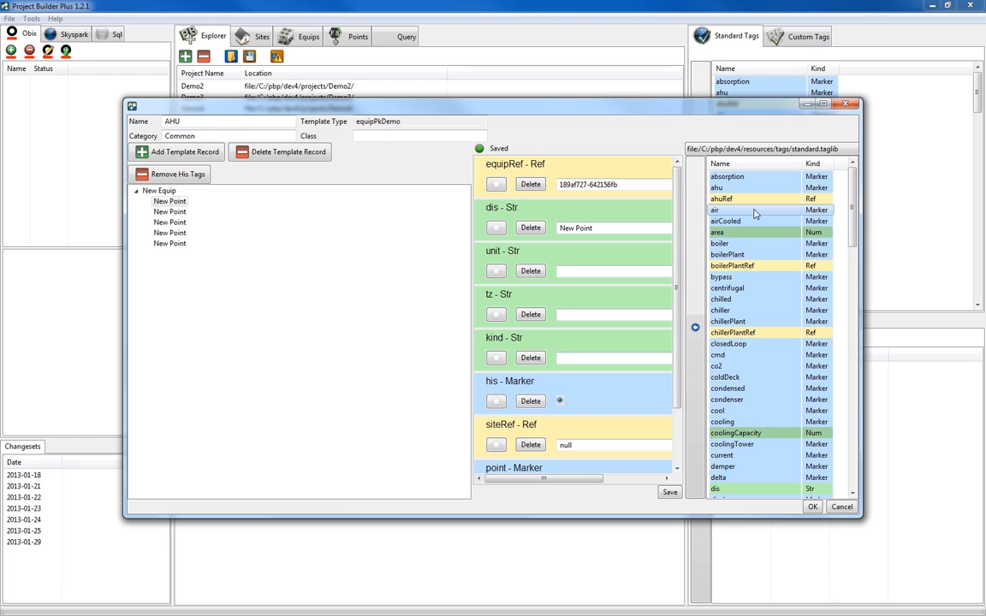
scroll(755, 221, "down", 9)
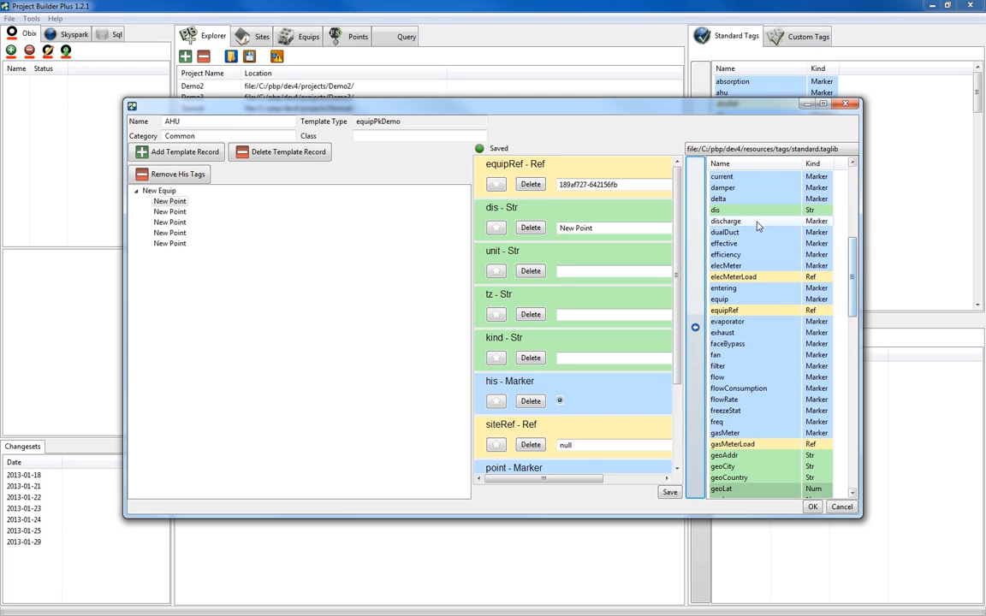
scroll(824, 374, "down", 20)
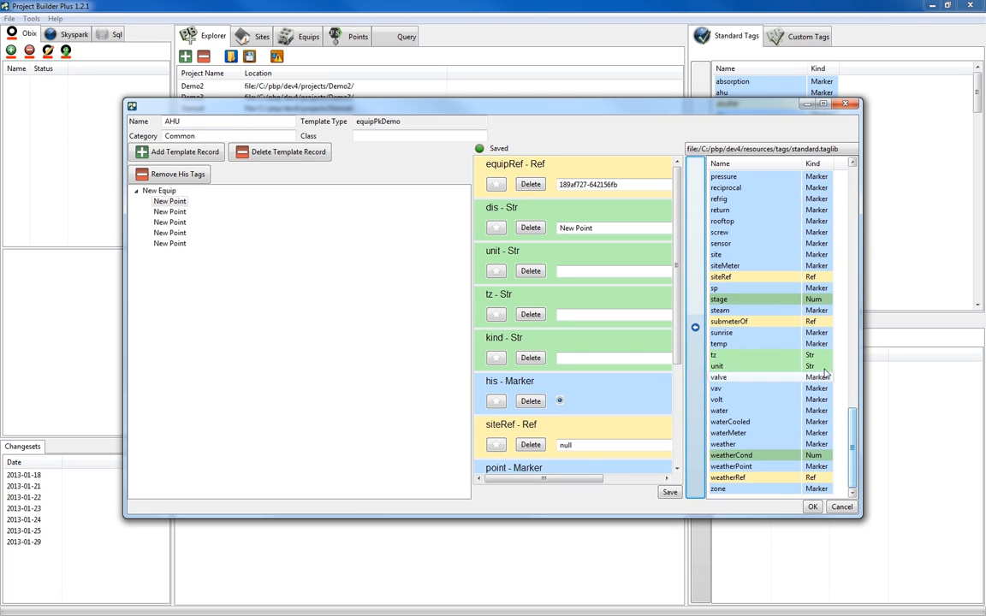
left_click(753, 343)
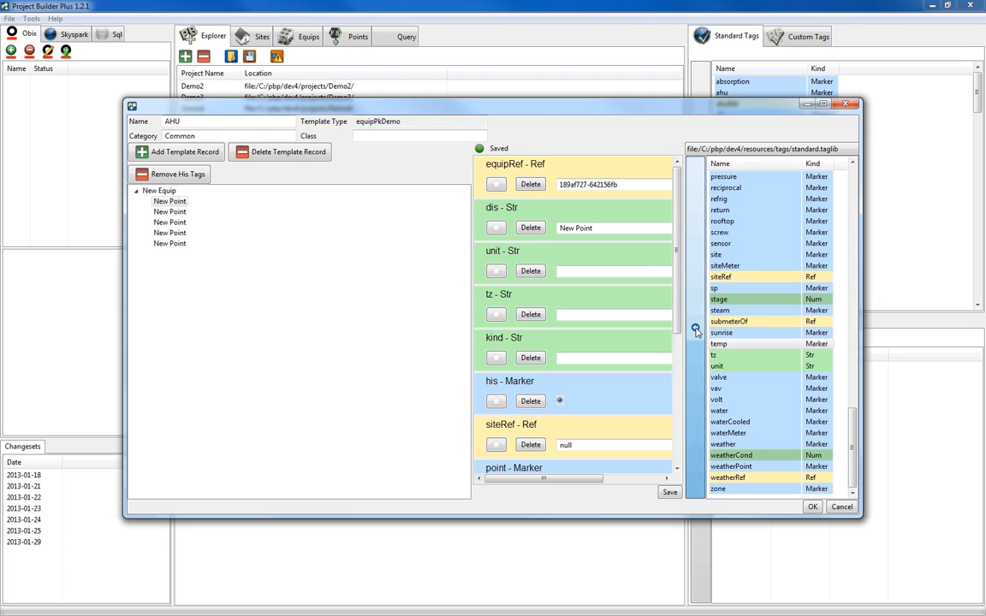
left_click(695, 329)
left_click(670, 493)
Add the zone, sensor and temp markers to the second New Point and save the record.
left_click(169, 212)
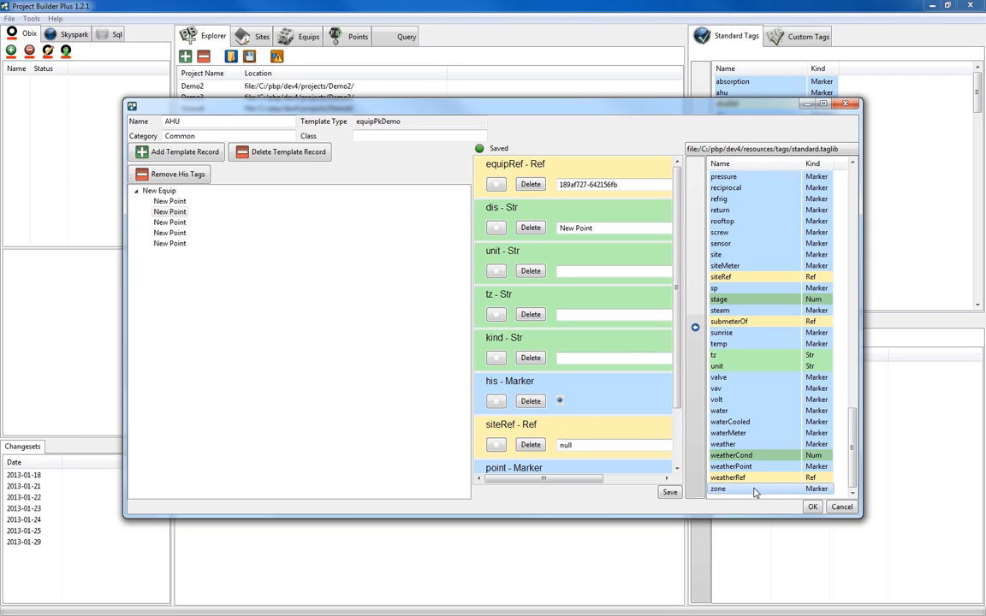
left_click(696, 330)
left_click(724, 243)
left_click(697, 331)
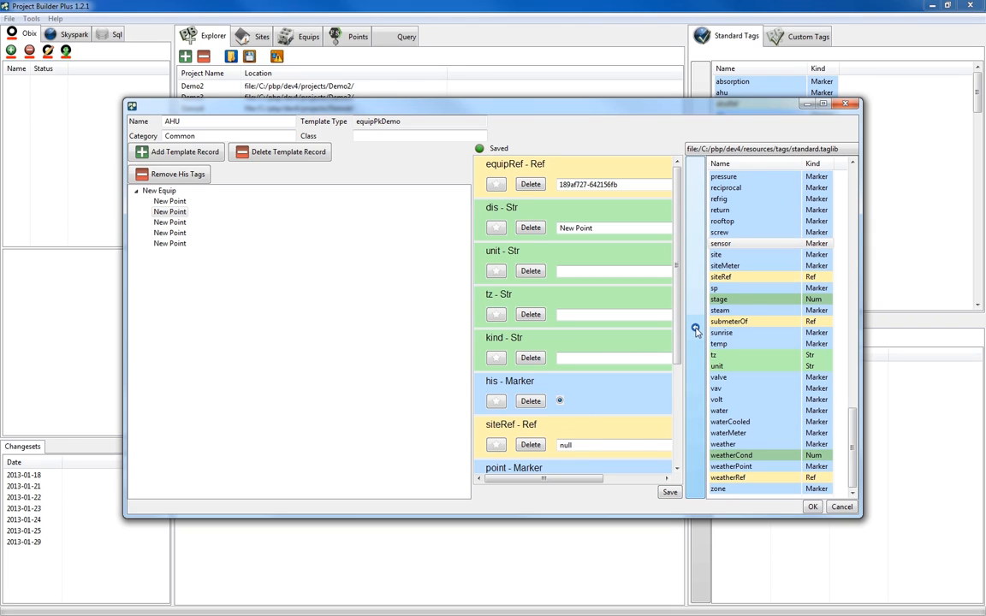
left_click(755, 344)
left_click(695, 329)
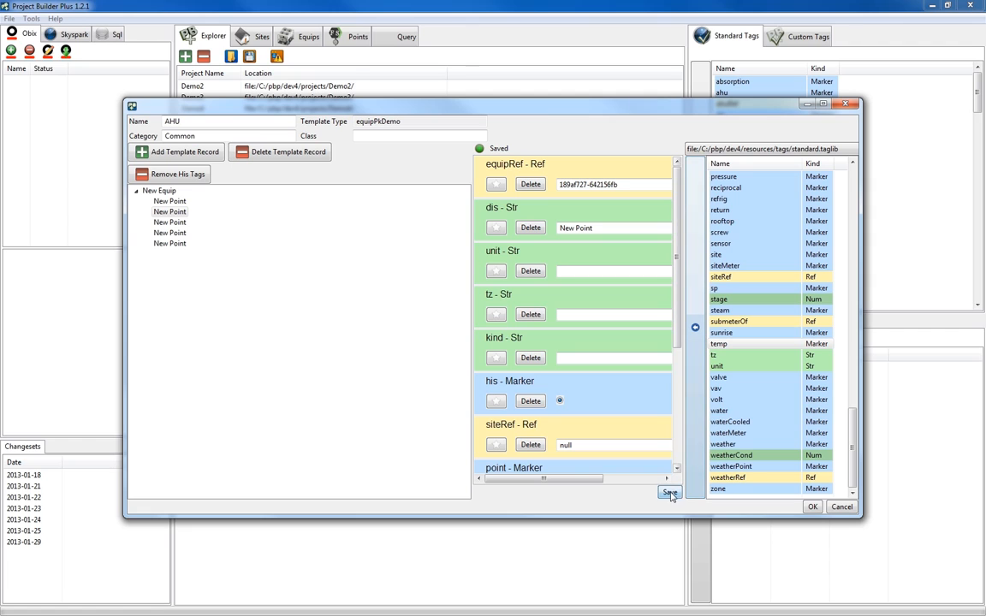
Add the fan marker to the third New Point and save the record.
left_click(169, 223)
left_click_drag(853, 427, 851, 299)
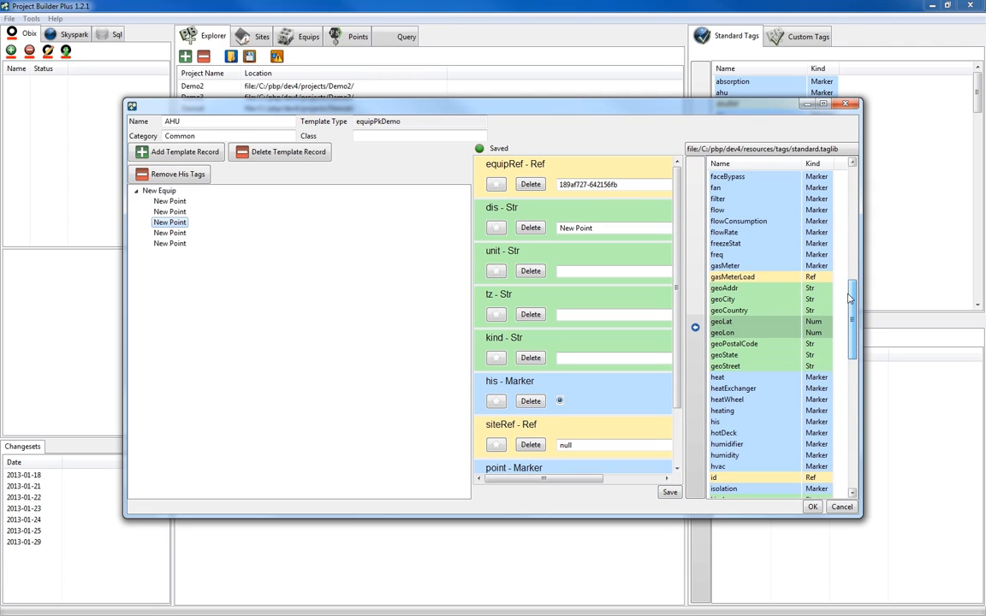
left_click(754, 189)
left_click(696, 330)
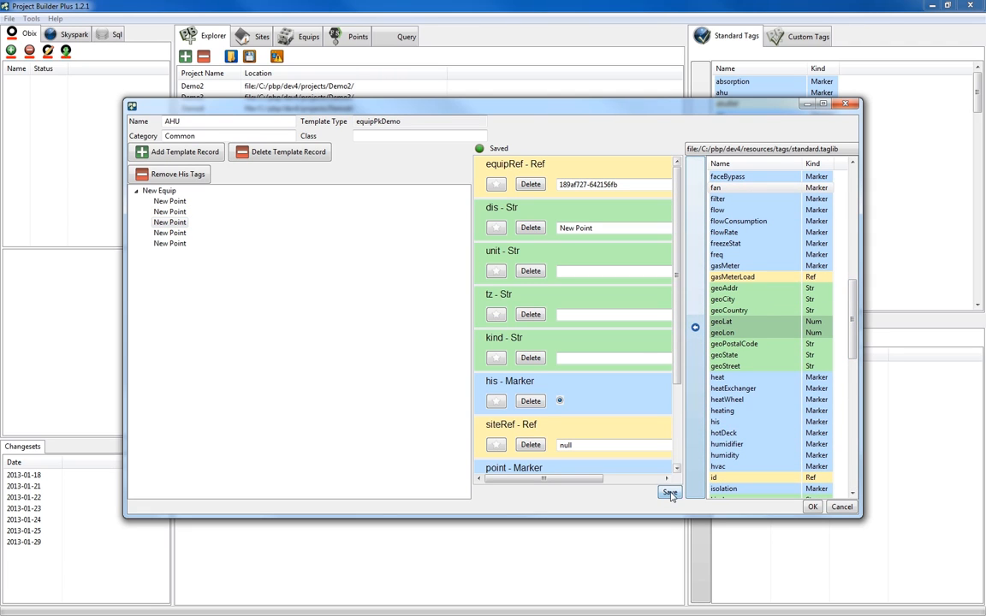
Add the heat marker to the fourth New Point of the AHU template.
left_click(169, 233)
left_click(753, 377)
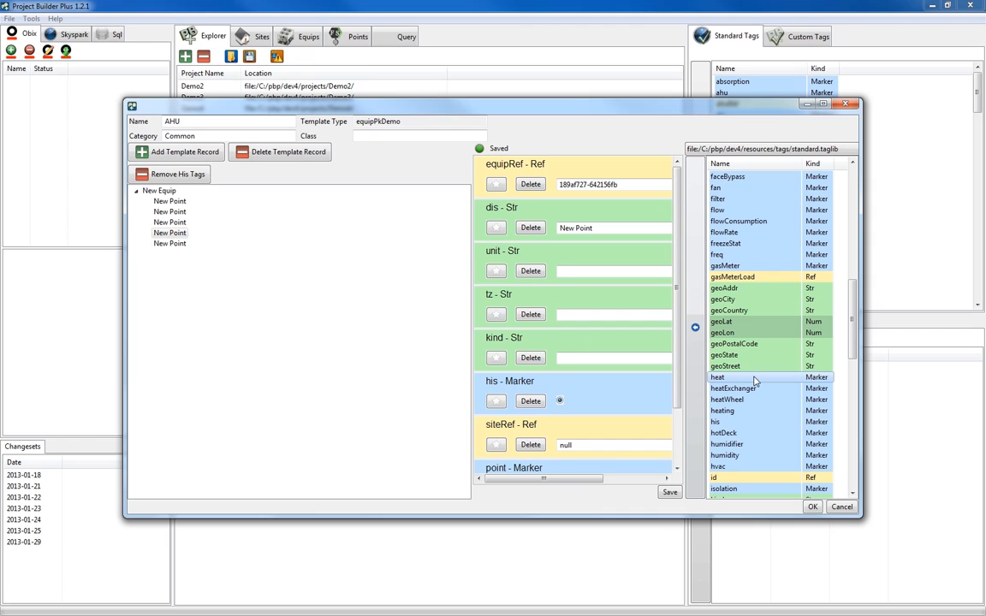
left_click(696, 331)
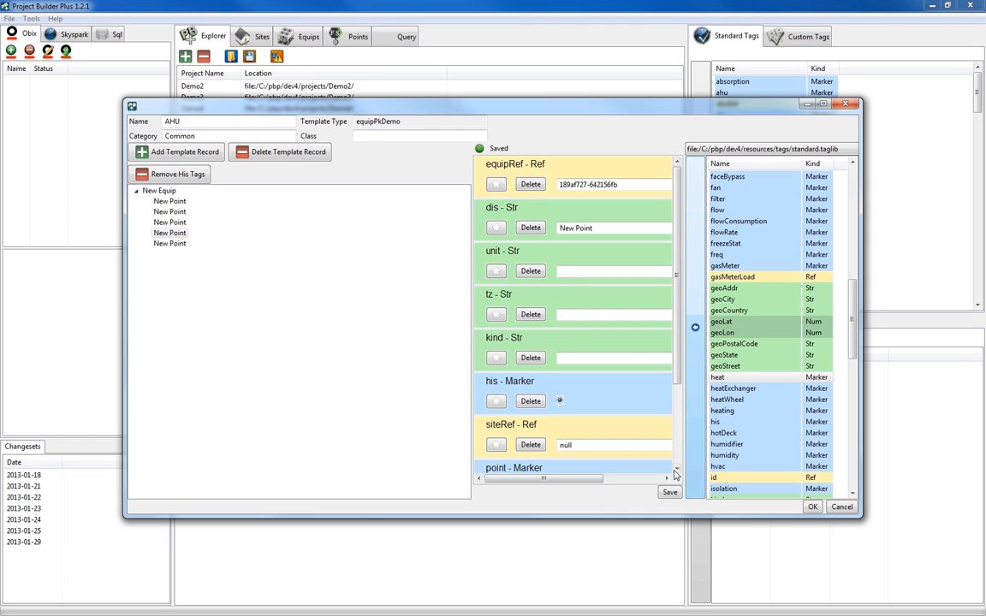
Add the cool marker to the fifth New Point and finish the AHU template.
left_click(170, 243)
left_click_drag(853, 320, 856, 269)
scroll(755, 237, "up", 2)
left_click(755, 232)
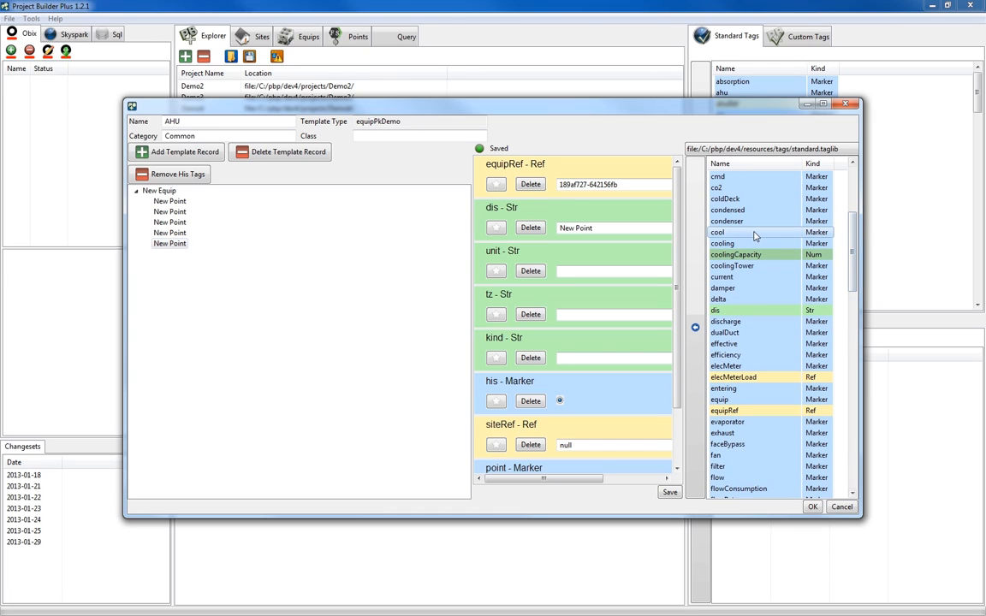
left_click(695, 331)
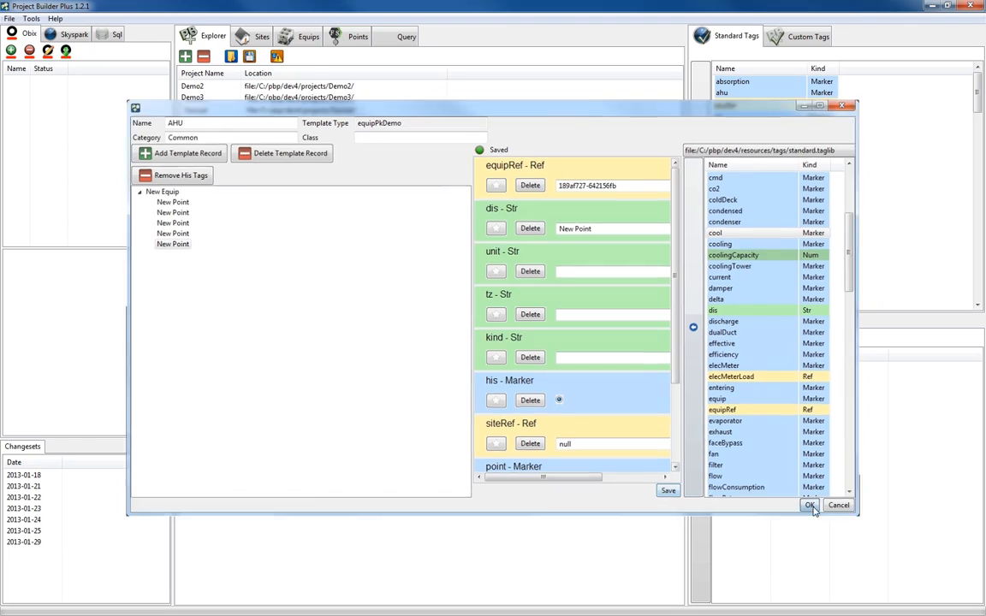
left_click(812, 506)
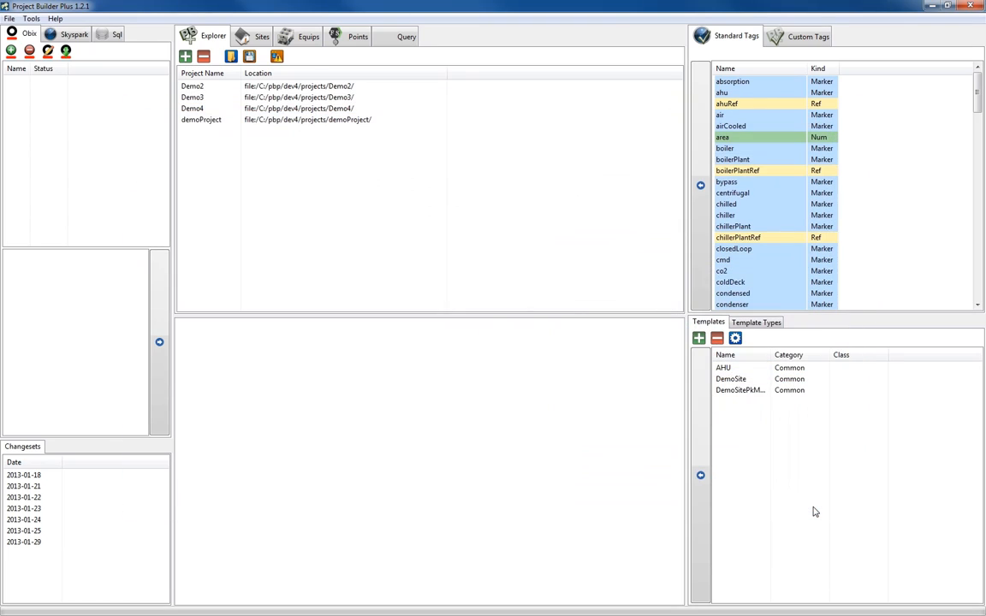
Create a second template named RTU from the equipPkDemo template type and add an equipment record to it.
left_click(698, 338)
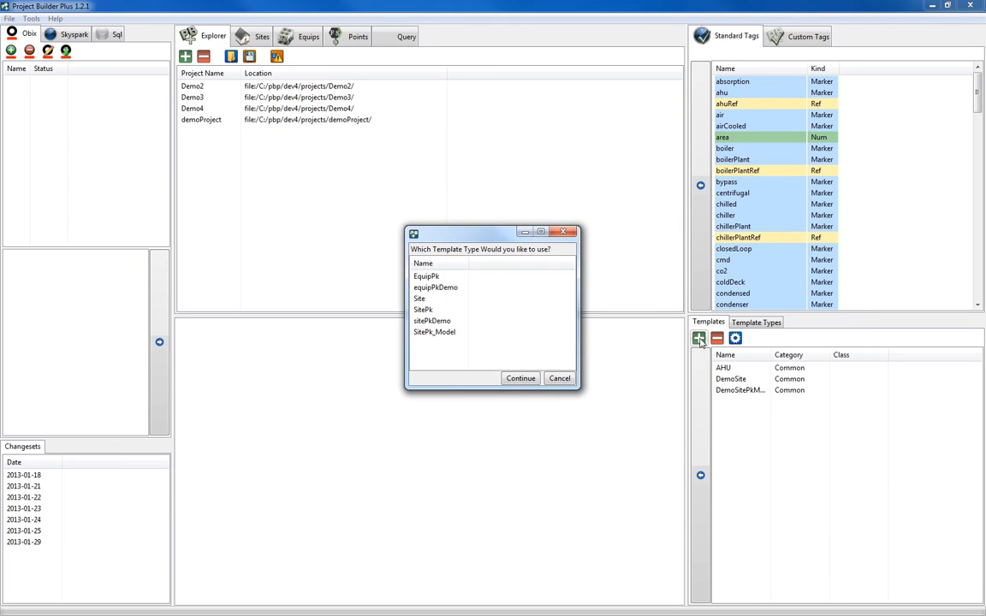
left_click(438, 288)
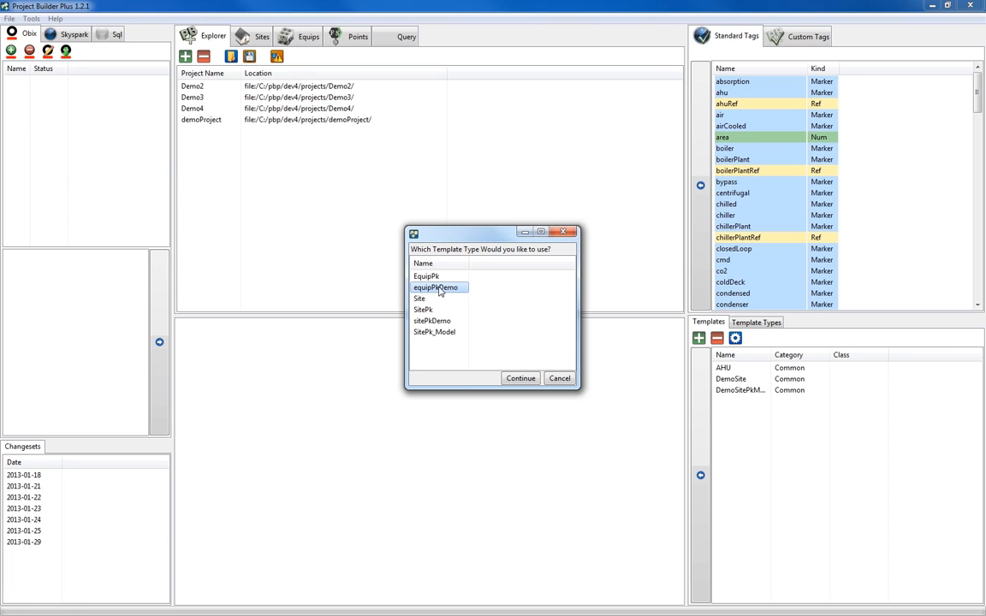
left_click(520, 378)
left_click(230, 121)
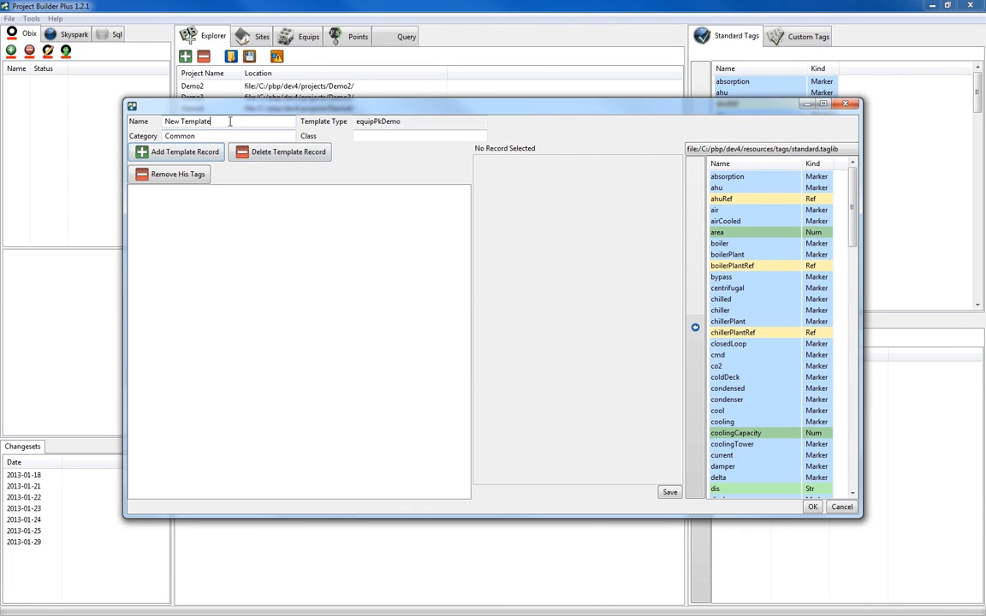
triple_click(230, 122)
type("RTU")
left_click(179, 154)
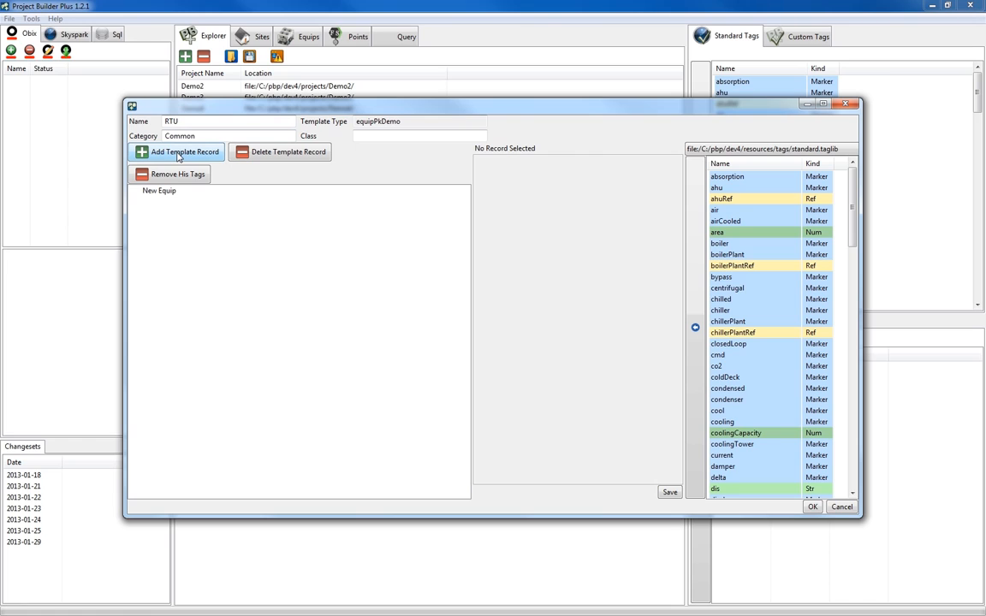
left_click(159, 191)
left_click(179, 153)
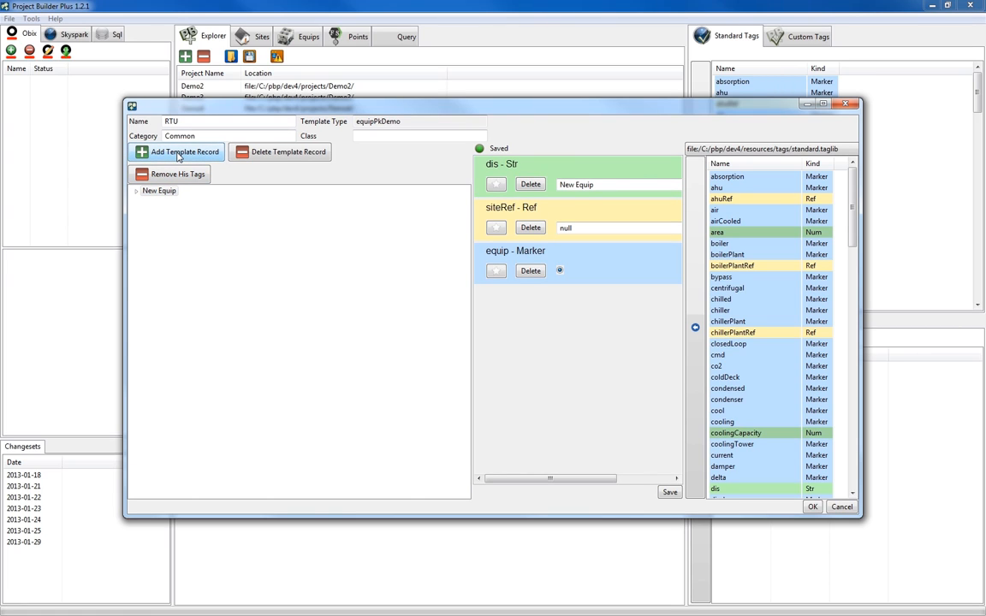
Add the equipNum tag from the displayName library and the rooftop marker from the standard library to RTU's New Equip record, and save.
left_click(775, 151)
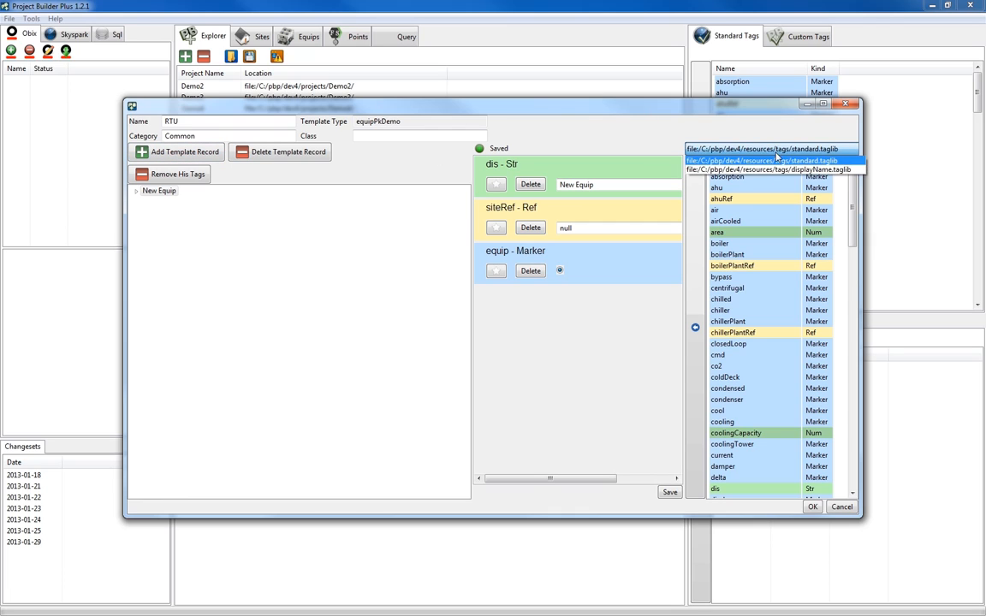
left_click(770, 170)
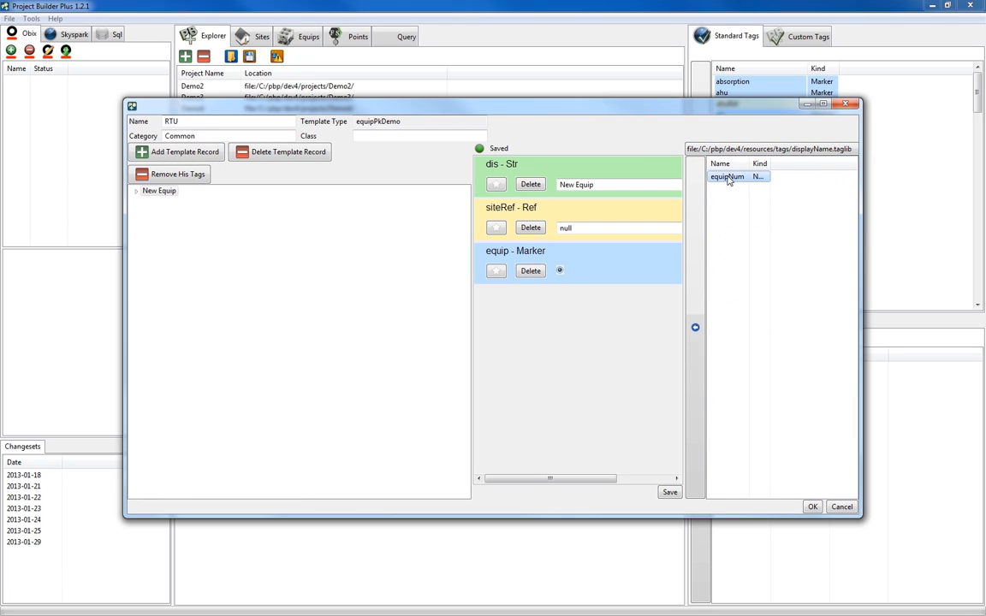
left_click(695, 327)
left_click(775, 151)
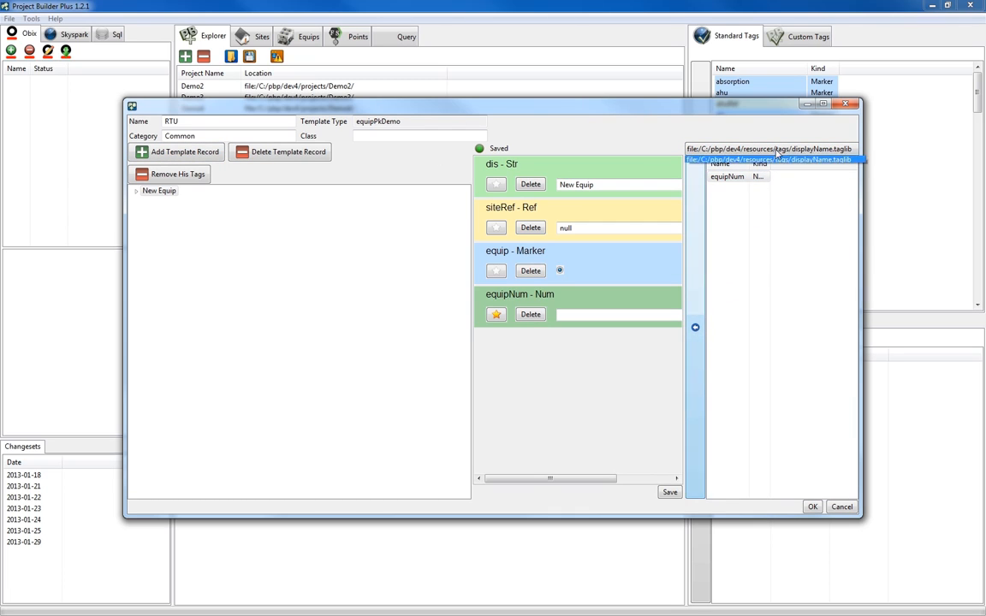
left_click(761, 160)
left_click_drag(852, 197, 852, 423)
left_click(754, 334)
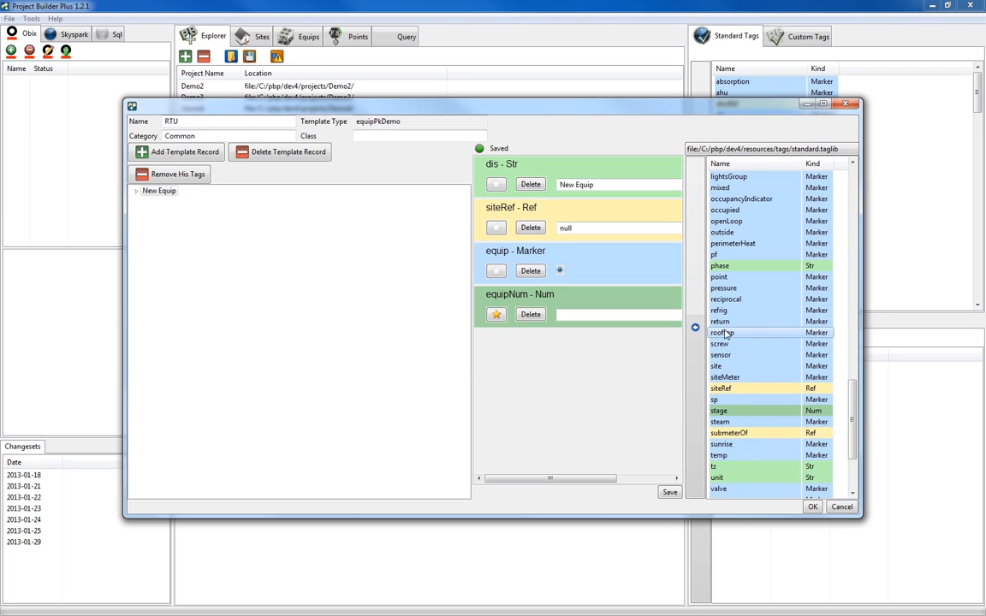
left_click(694, 327)
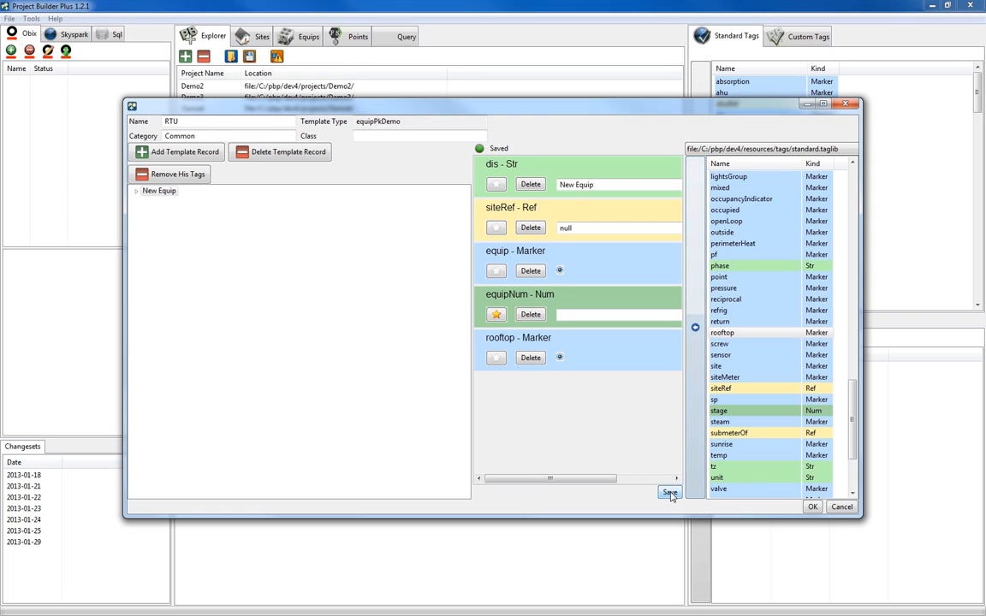
Add the discharge marker to the RTU template's first New Point and the temp marker to its second, and save.
left_click(137, 190)
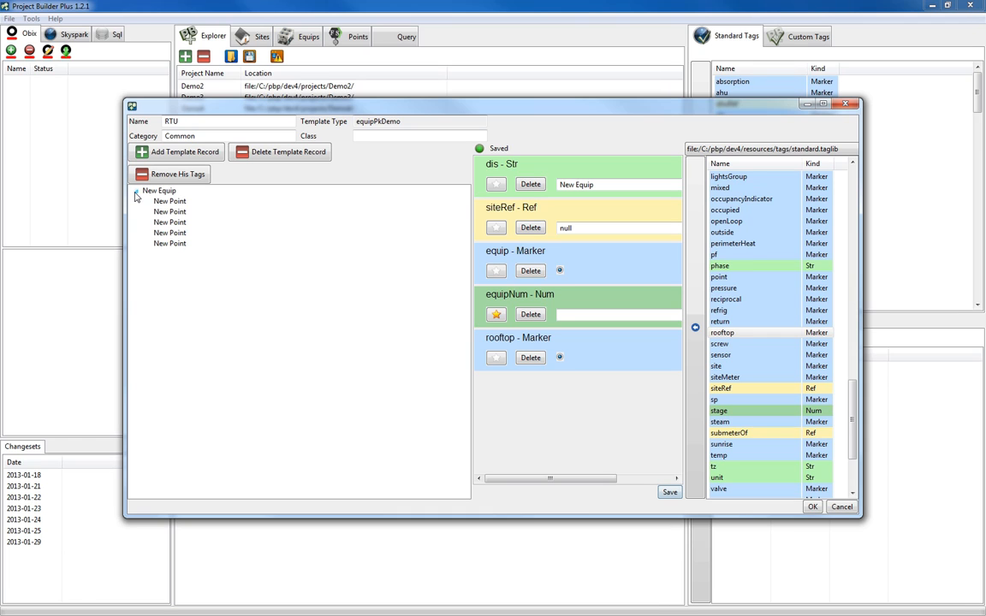
left_click(170, 201)
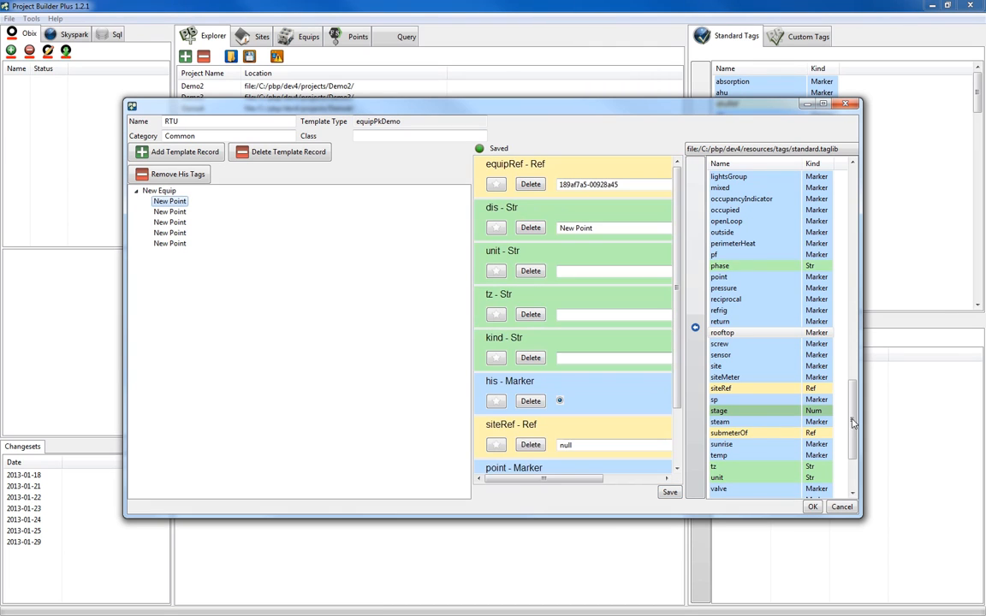
scroll(755, 192, "up", 10)
scroll(773, 256, "down", 5)
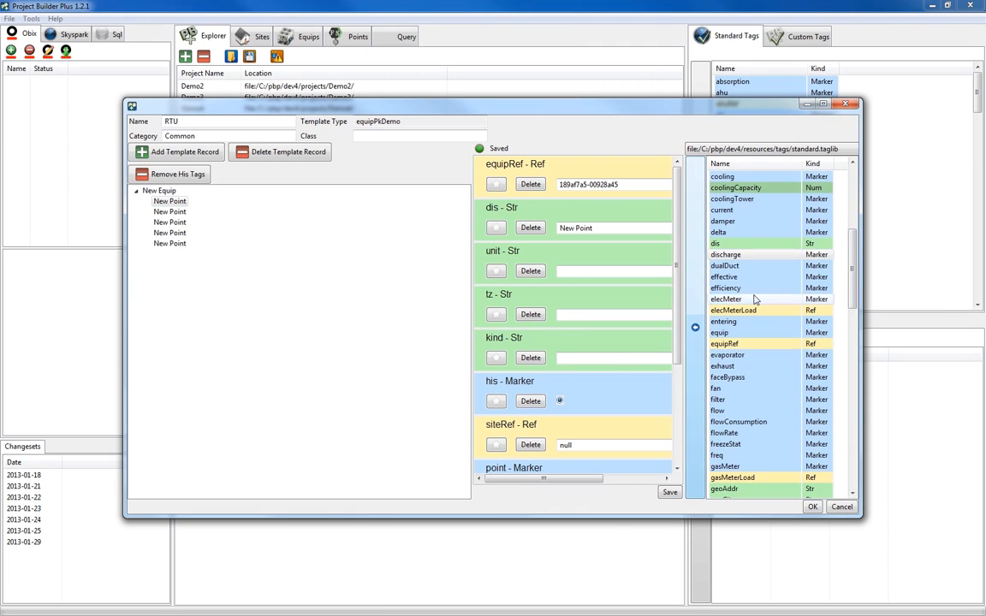
scroll(766, 283, "down", 15)
left_click(169, 211)
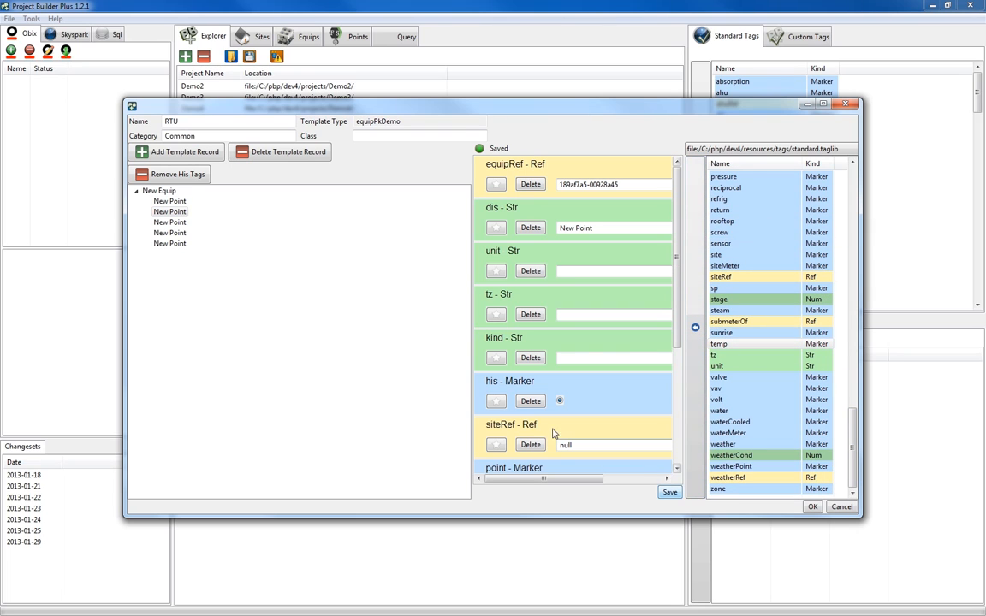
Tag the third and fourth New Points of the RTU template from the standard library and save.
left_click(170, 222)
left_click(170, 232)
mouse_move(853, 275)
left_mouse_down()
mouse_move(853, 308)
mouse_move(857, 282)
left_mouse_up()
left_click(721, 388)
left_click(696, 327)
left_click(670, 492)
Add the cool marker to the fifth New Point and finish the RTU template.
left_click(169, 243)
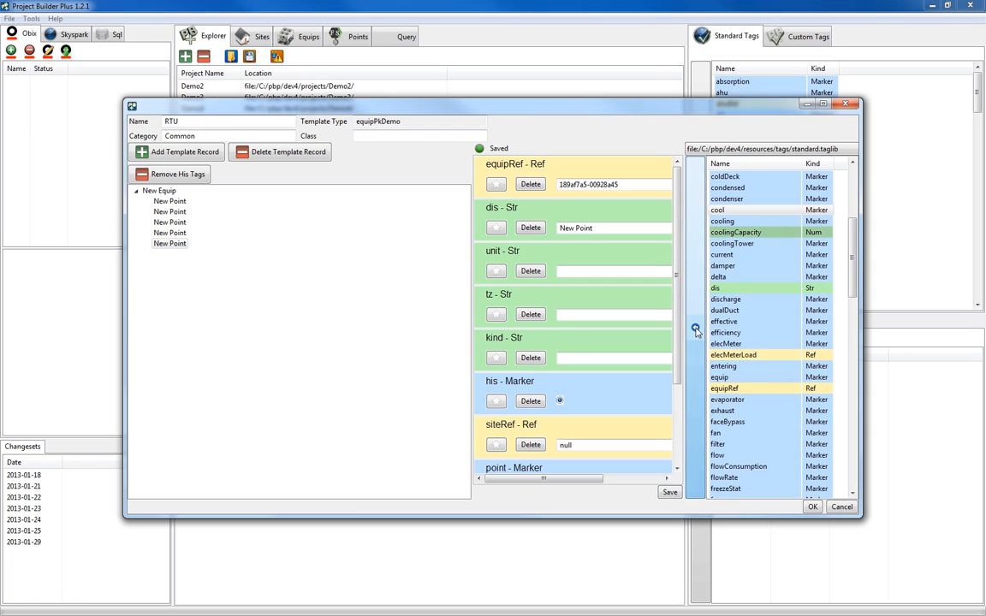
left_click(812, 506)
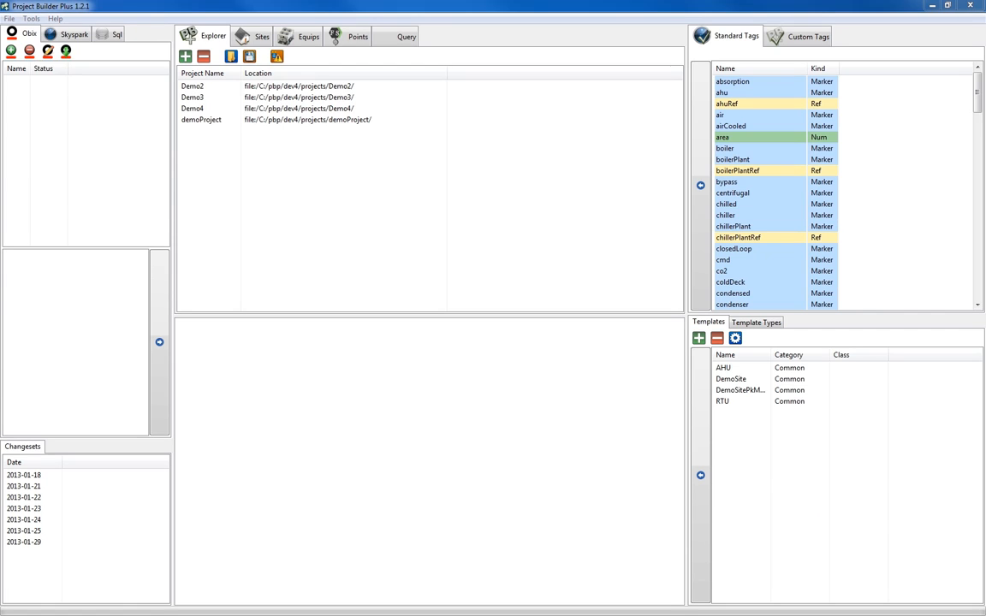
Create a new function in the Display Name Handler and name it Equip TypeAHU.
left_click(31, 19)
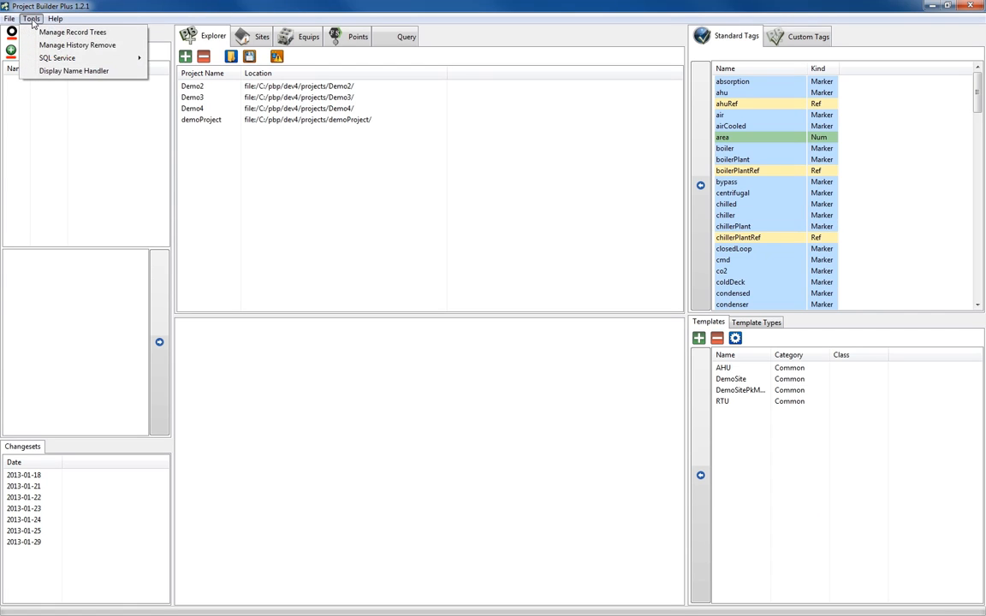
left_click(74, 70)
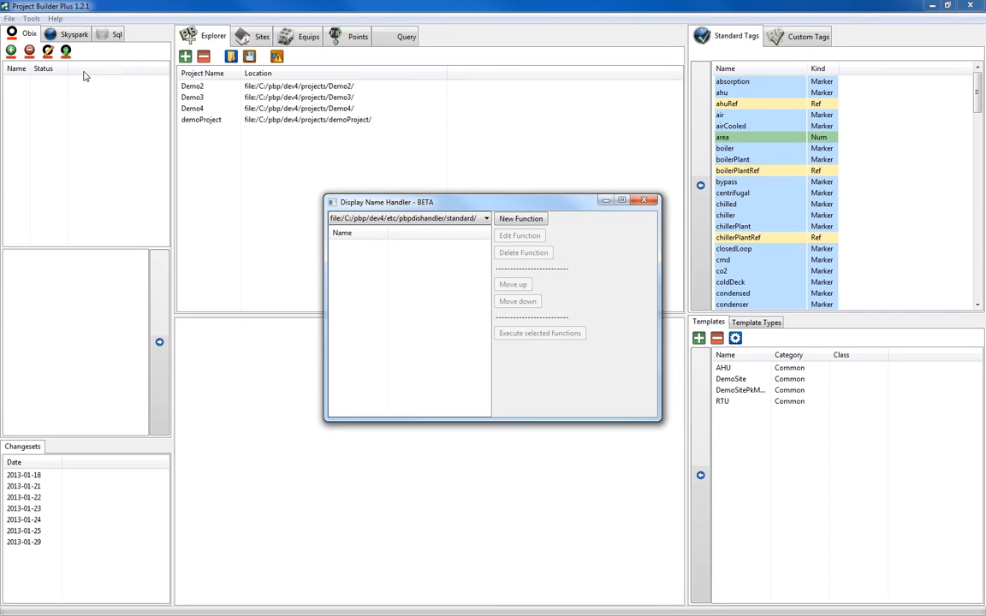
left_click(521, 220)
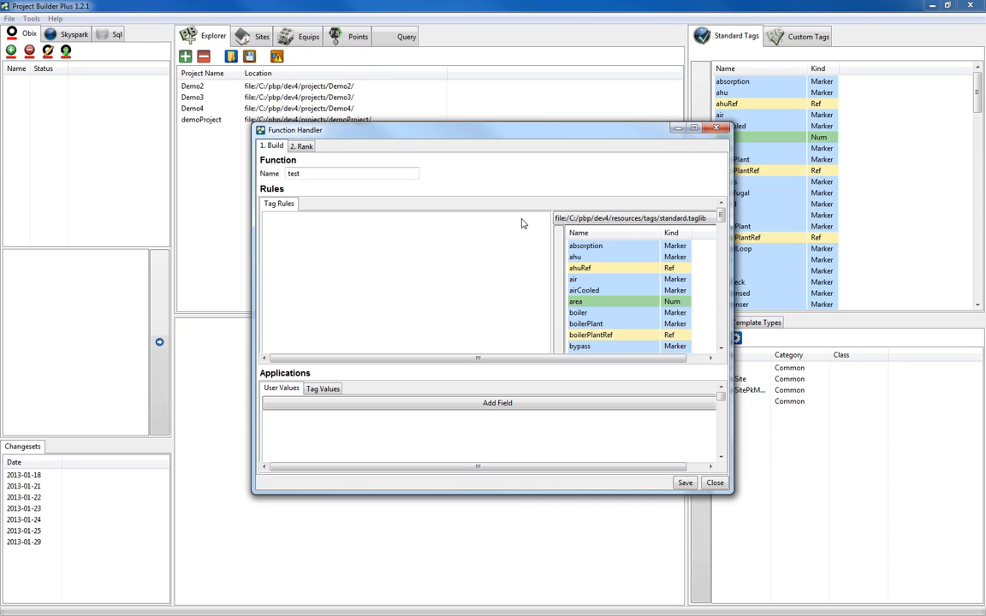
double_click(352, 173)
type("Equip TypeAHU")
Add the ahu and equip markers from the standard library as tag rules of the Equip TypeAHU function.
left_click(583, 258)
left_click(558, 262)
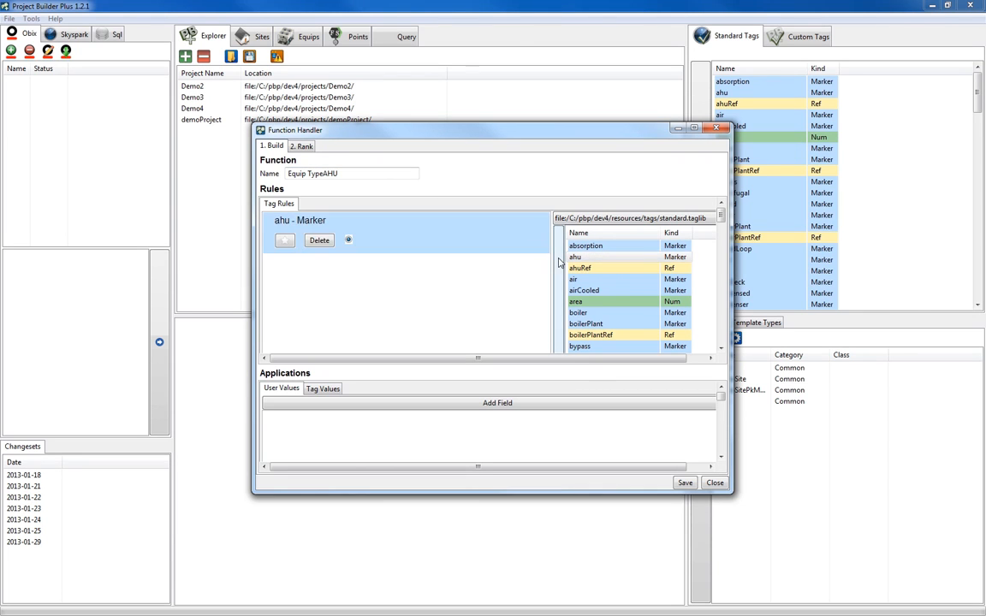
left_click_drag(721, 219, 721, 252)
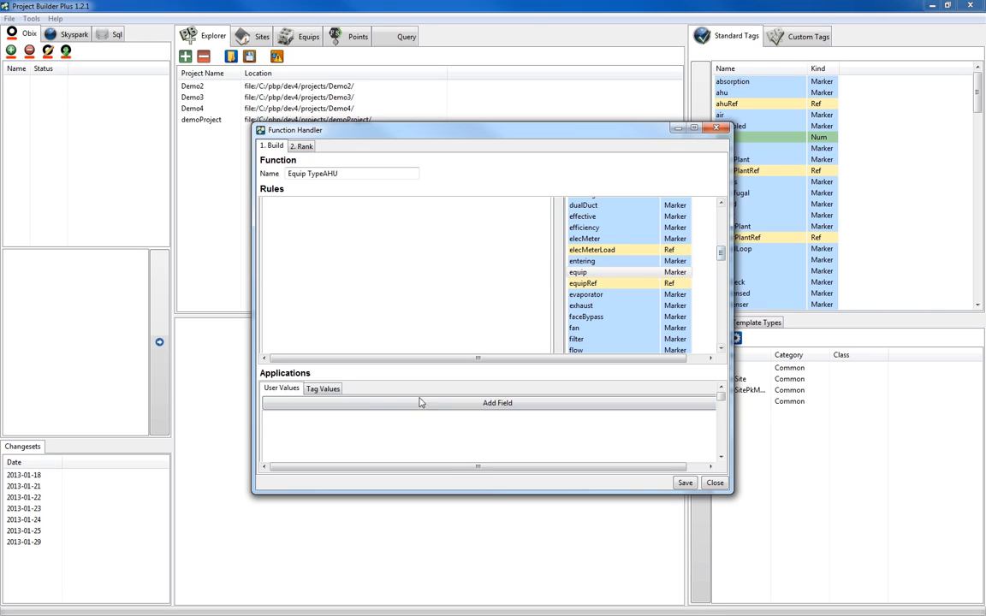
Add a user value field containing AHU to the function's applications.
left_click(498, 404)
left_click(331, 417)
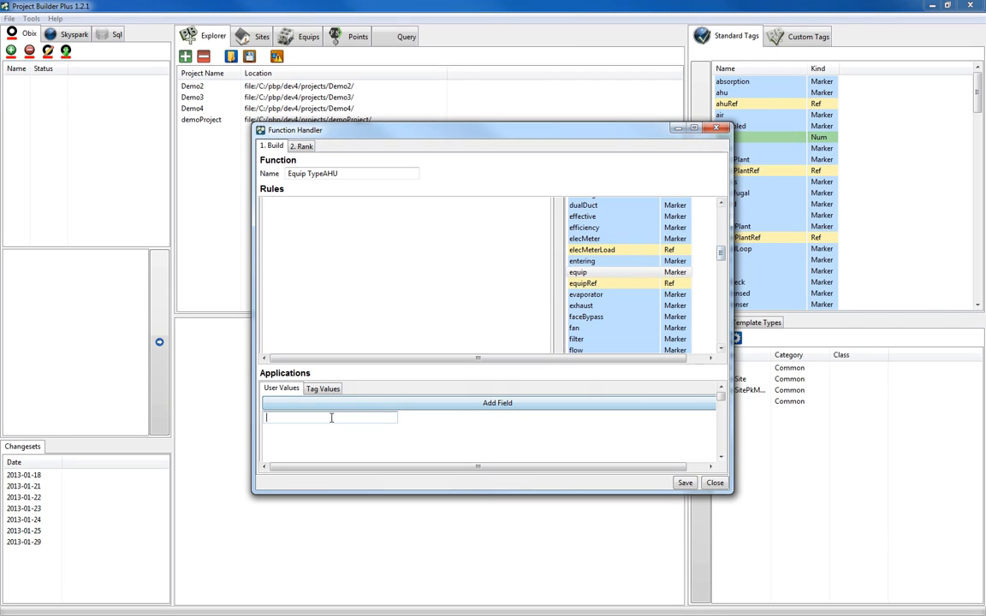
type("AHU")
Add equipNum from the displayName library and siteRef from the standard library as the AHU function's tag values.
left_click(322, 390)
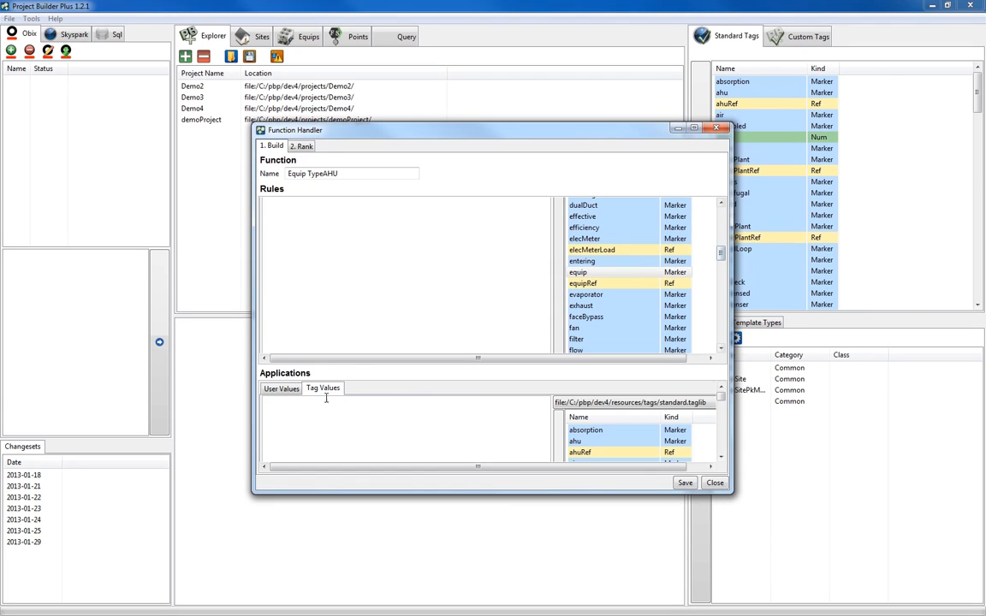
left_click(641, 402)
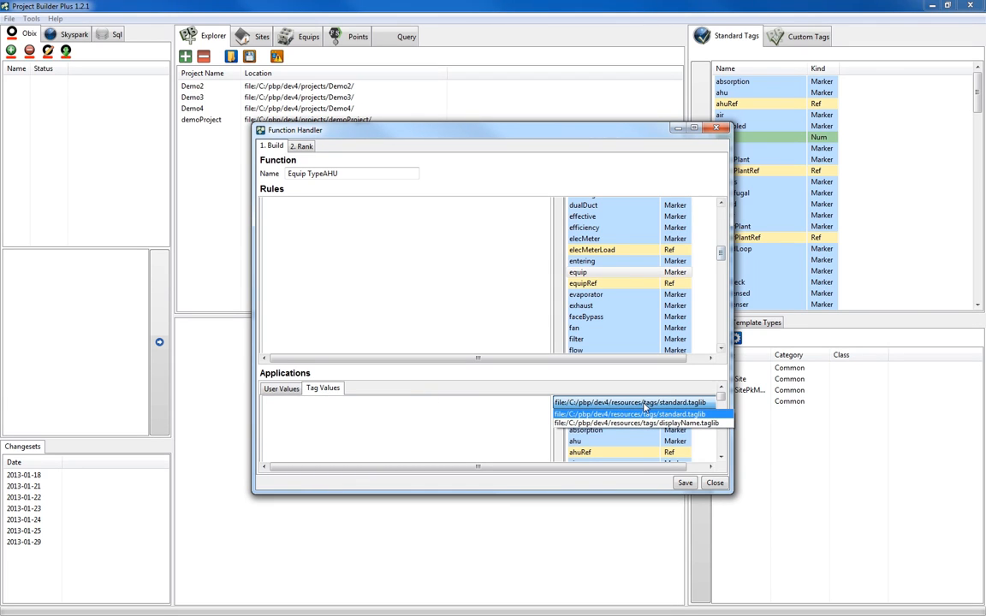
left_click(645, 428)
left_click(587, 431)
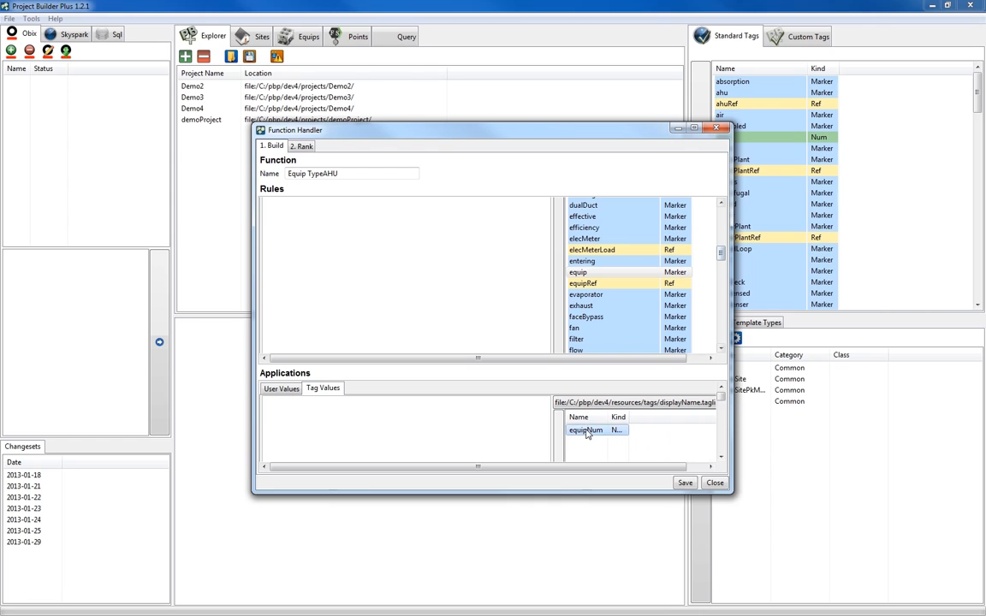
left_click(560, 426)
left_click(642, 403)
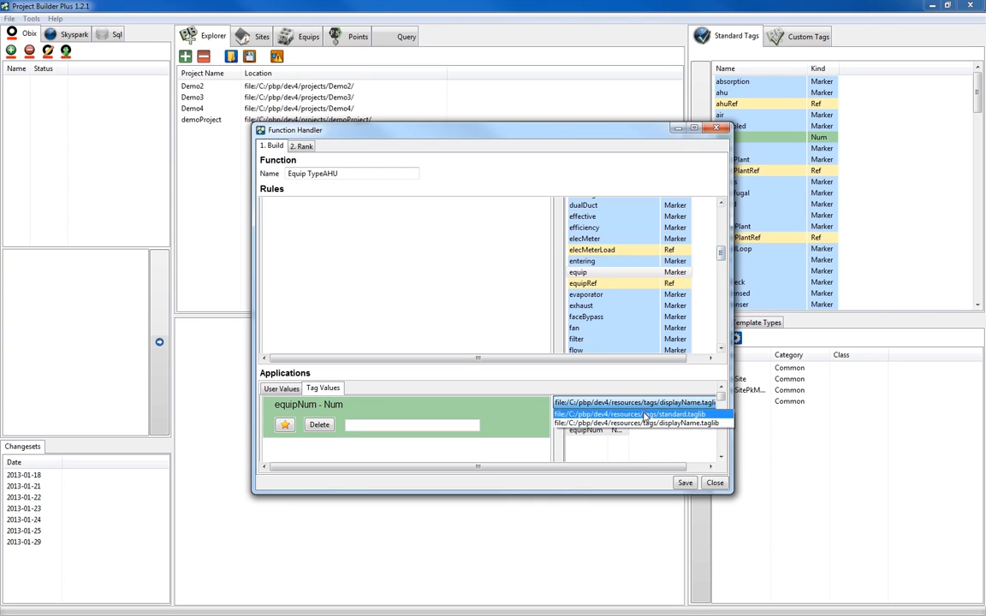
left_click(645, 415)
left_click_drag(721, 397, 722, 445)
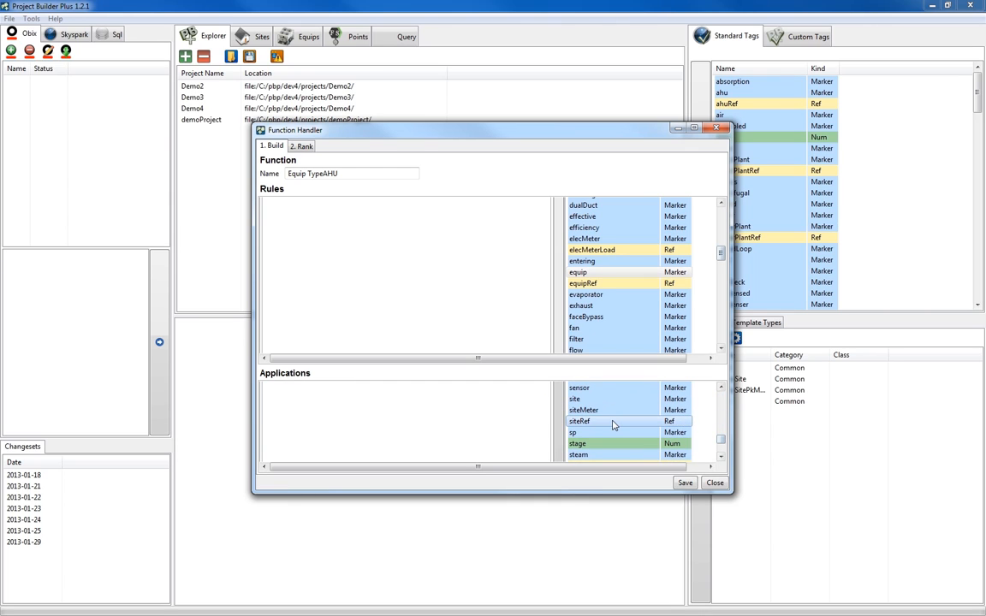
Move the equip tag rule above the ahu rule in the AHU function's rule ranking.
left_click(302, 146)
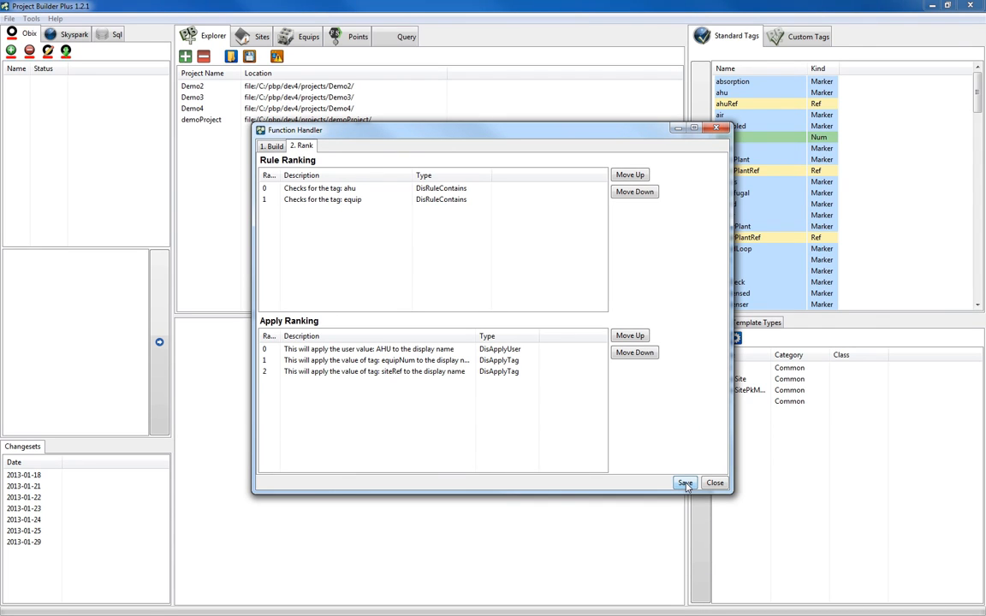
left_click(347, 200)
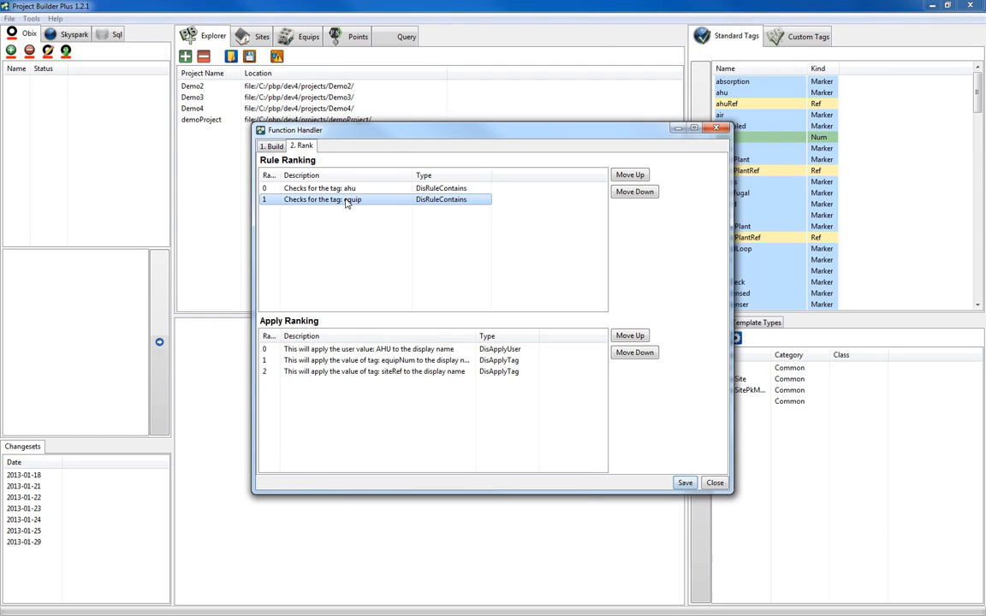
left_click(629, 175)
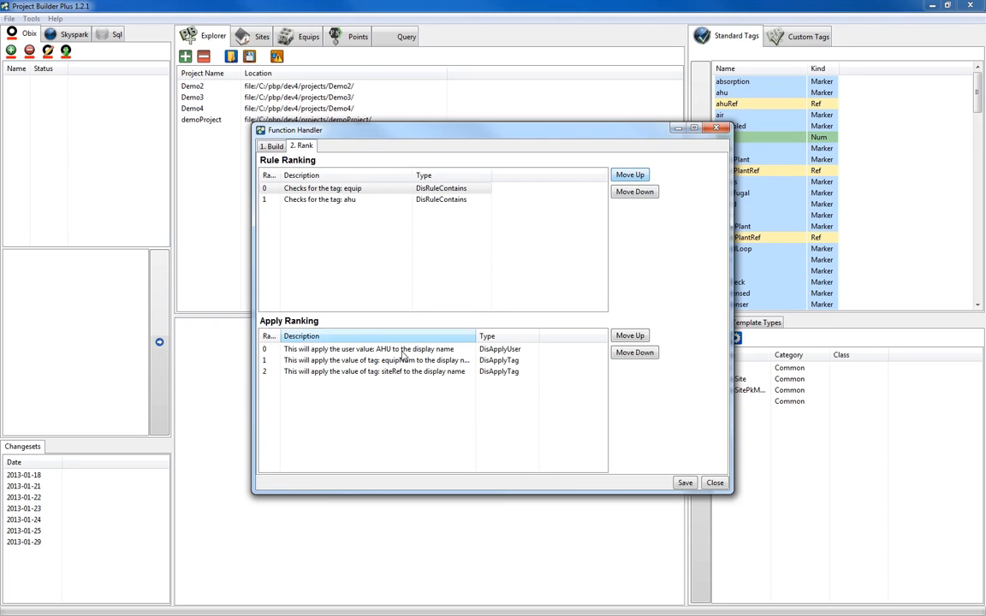
Move the siteRef value to the first rank of the apply ranking, then save and close the Equip TypeAHU function.
left_click(379, 371)
left_click(630, 336)
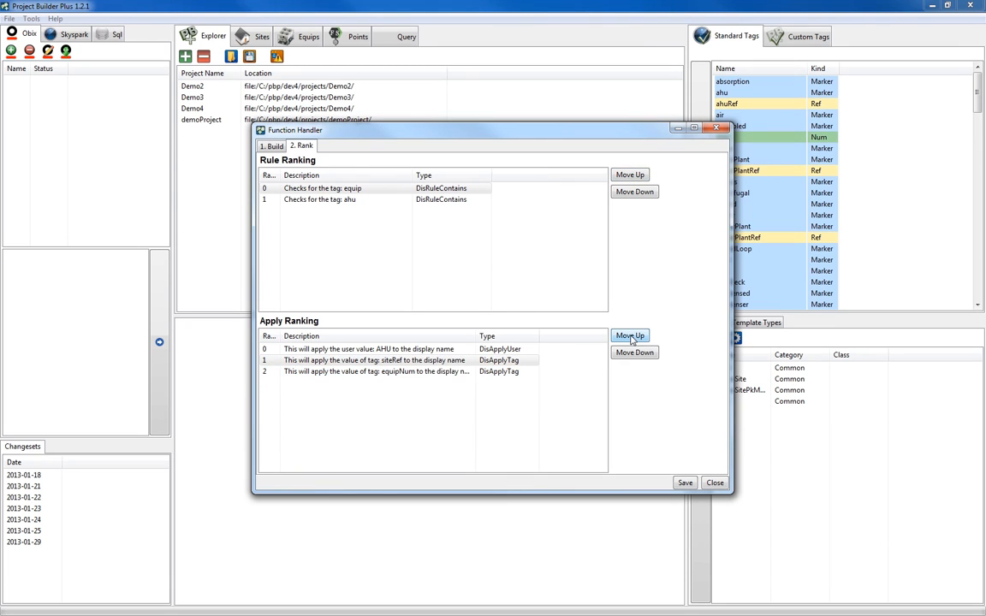
left_click(630, 337)
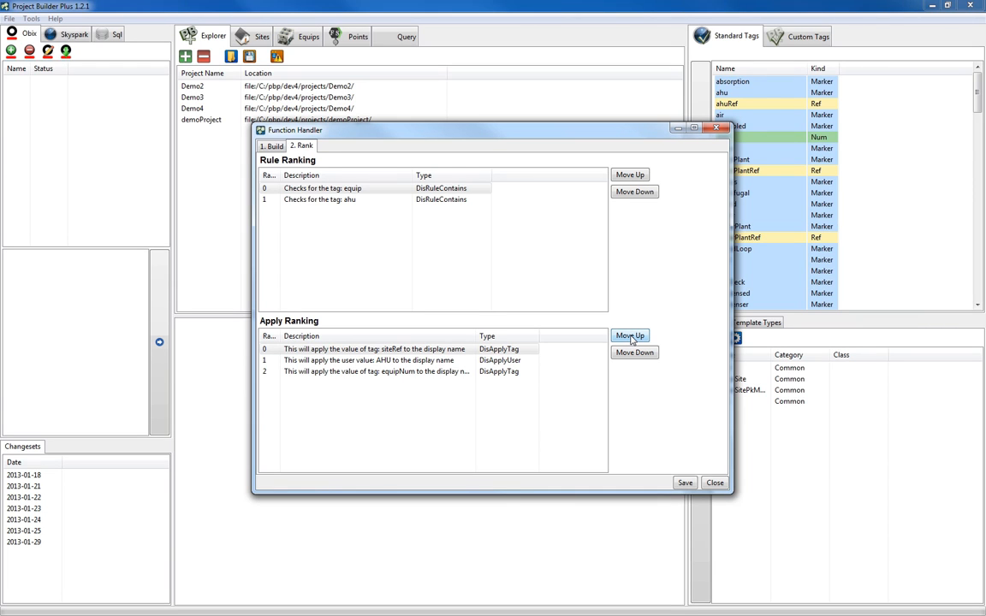
left_click(685, 484)
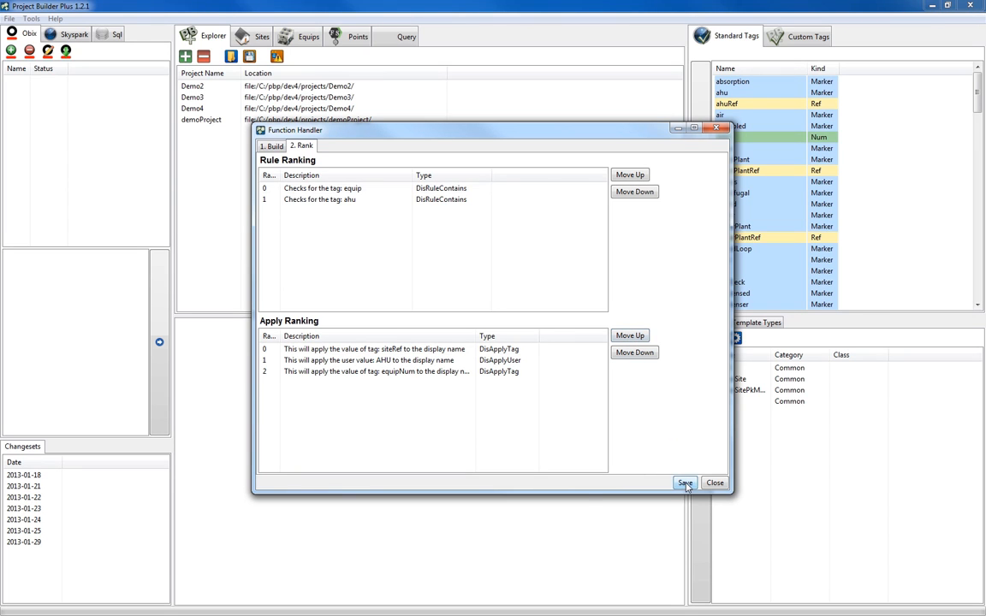
left_click(714, 484)
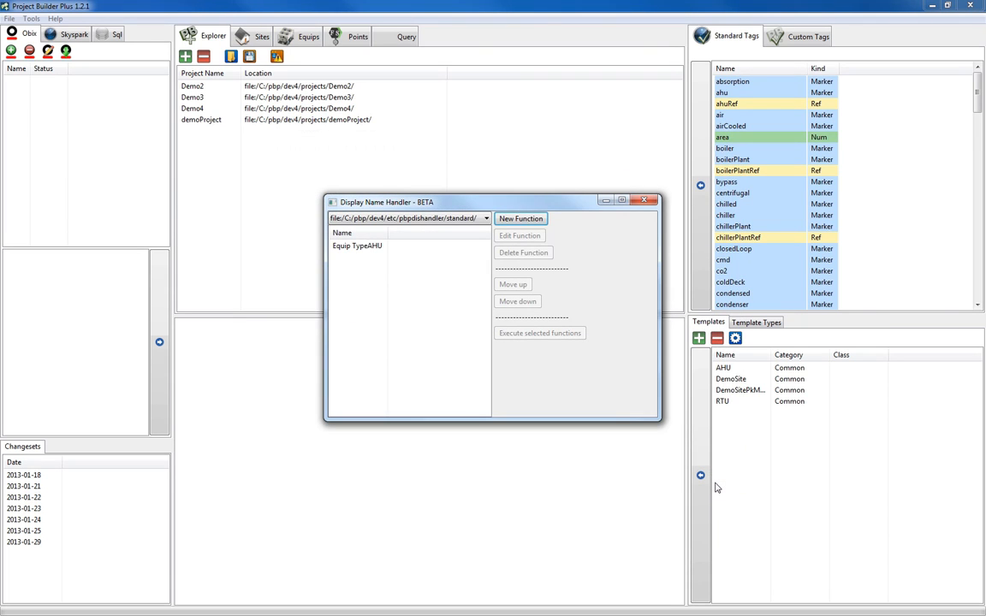
Create a second function named Equip TypeRTU with tag rules for the rooftop and equip markers.
left_click(520, 219)
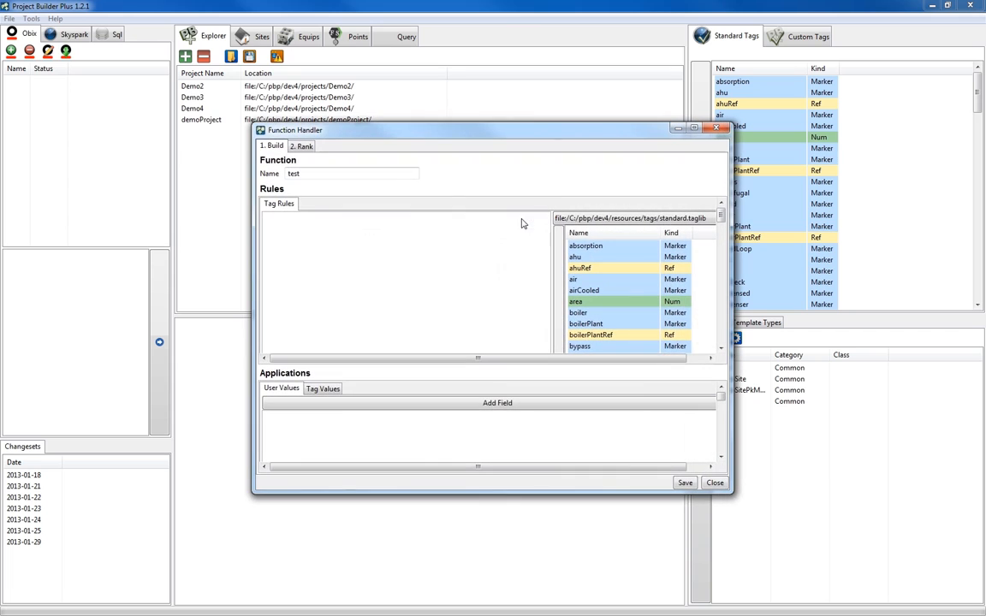
double_click(352, 174)
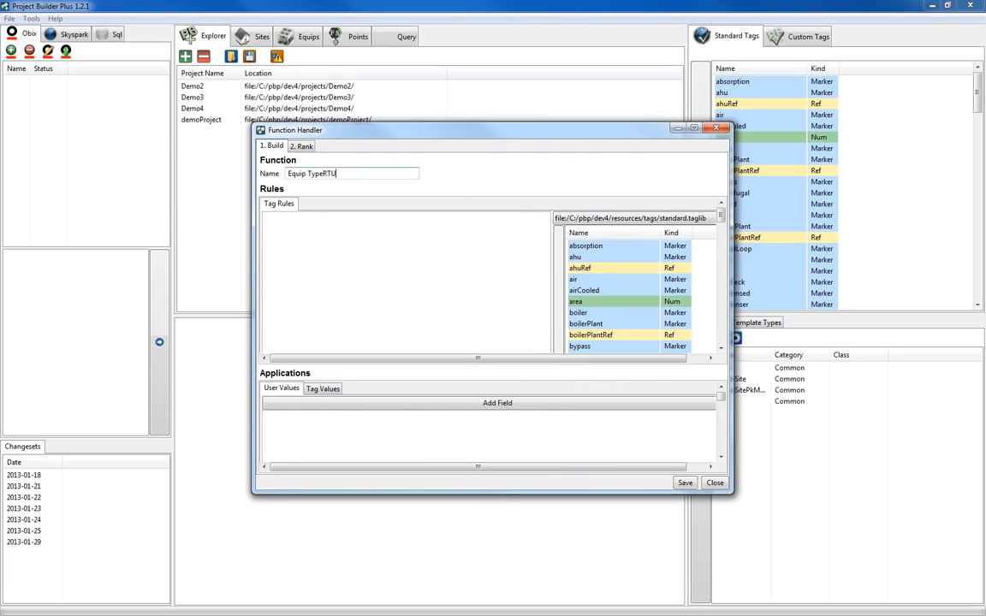
left_click_drag(721, 217, 722, 316)
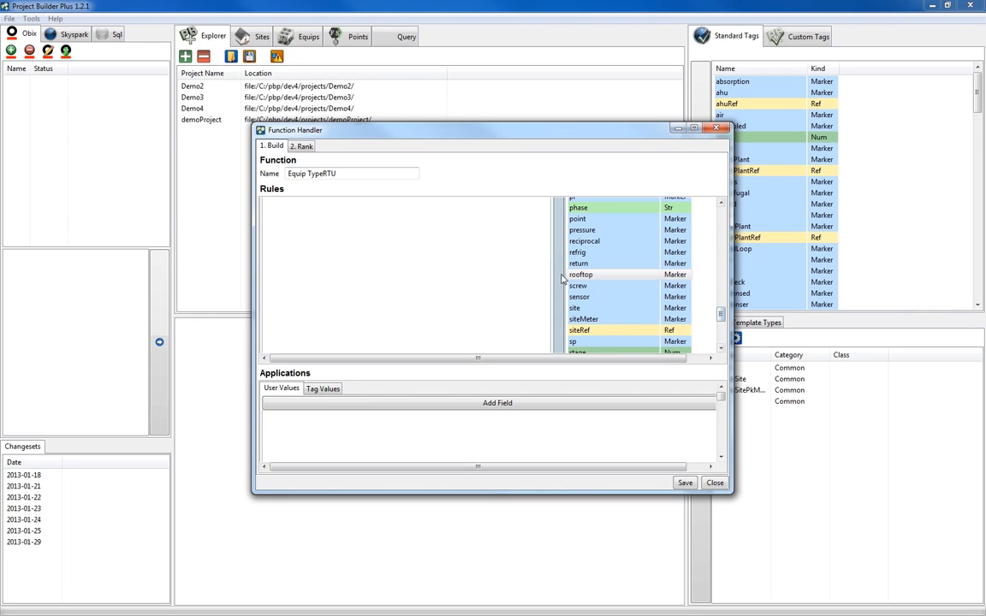
left_click_drag(721, 317, 721, 255)
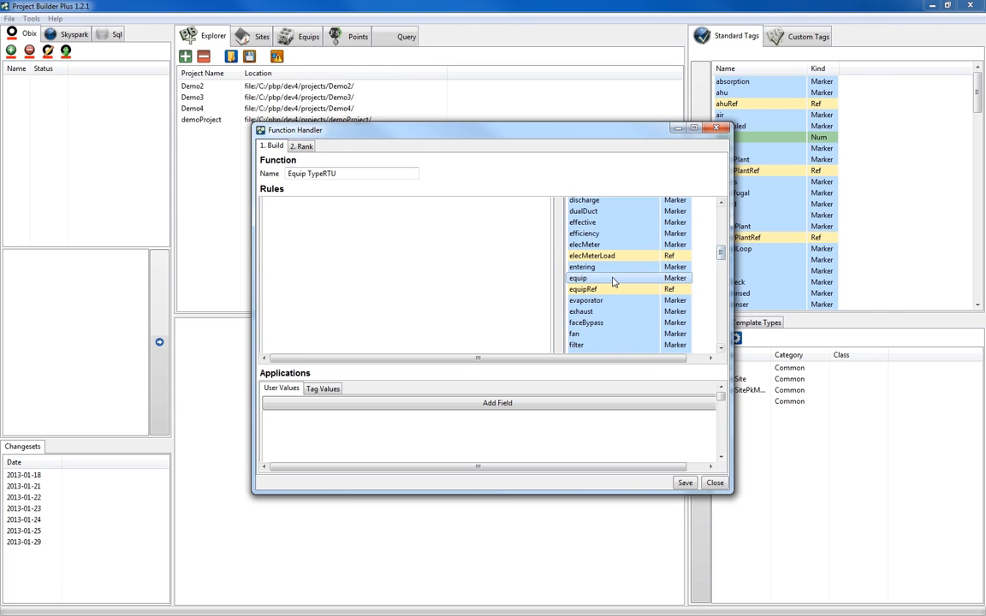
Add the user value RTU and the tag values equipNum and siteRef to the Equip TypeRTU function, and save.
left_click(499, 403)
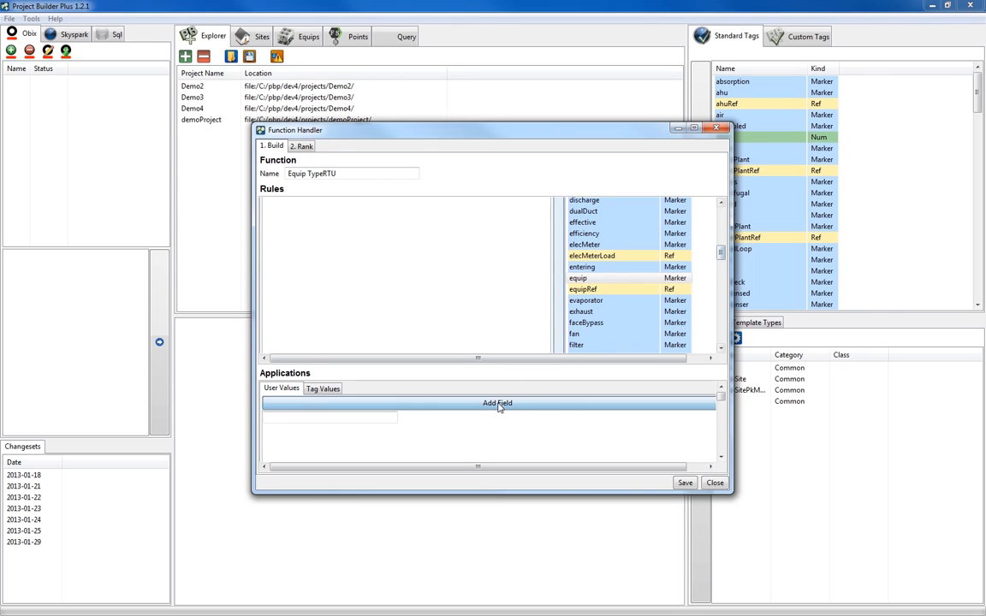
left_click(323, 388)
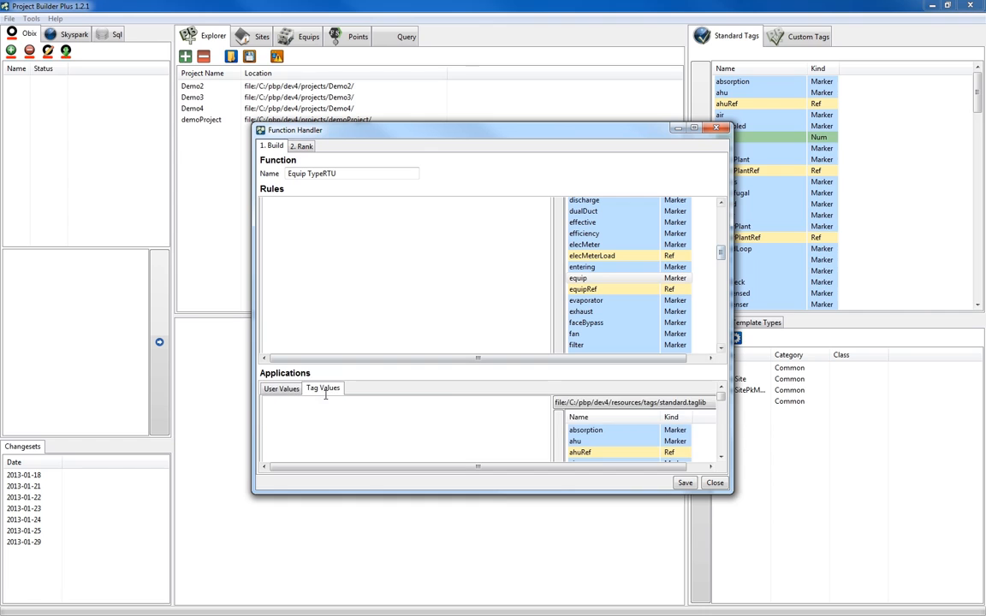
left_click(634, 402)
left_click(638, 417)
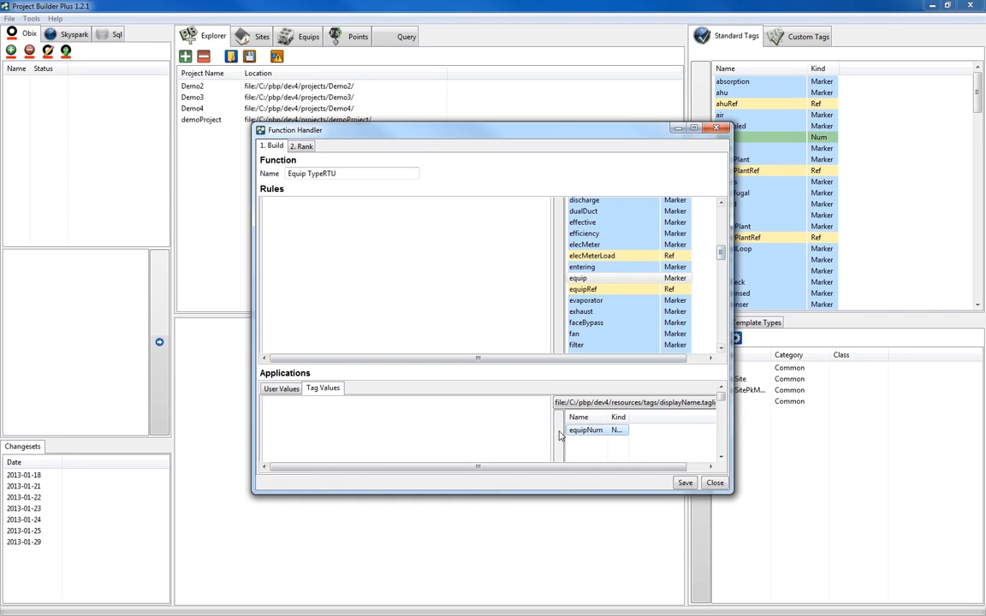
double_click(591, 430)
left_click(634, 402)
left_click(645, 418)
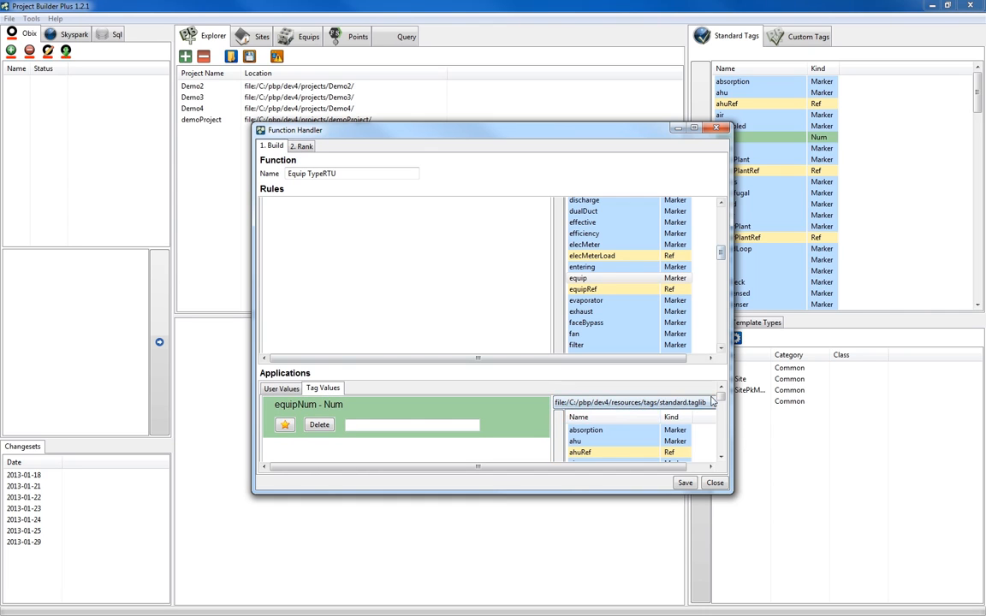
scroll(644, 418, "down", 10)
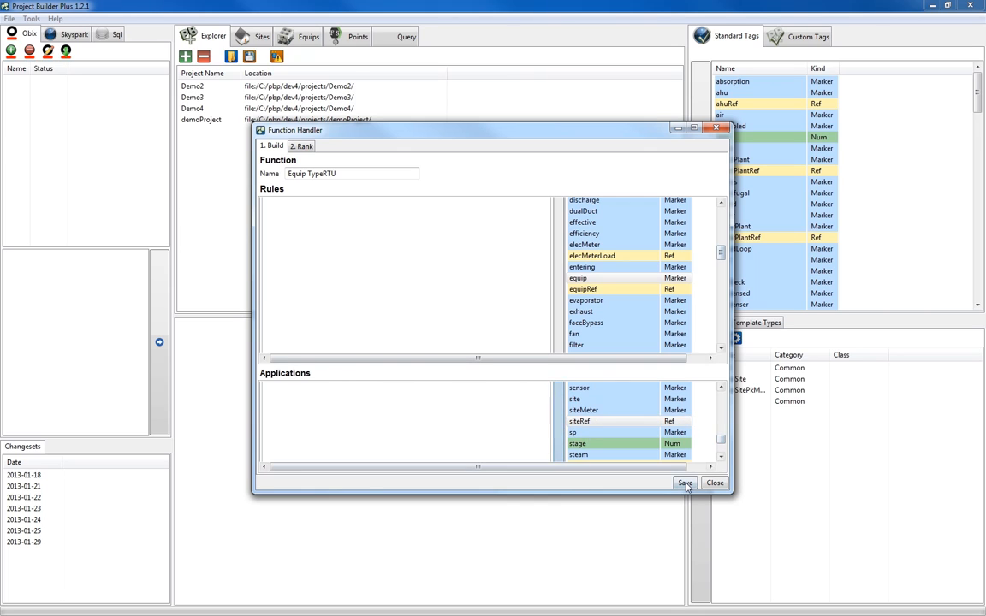
Move the equip tag rule above the rooftop rule in the Equip TypeRTU function's rule ranking.
left_click(303, 146)
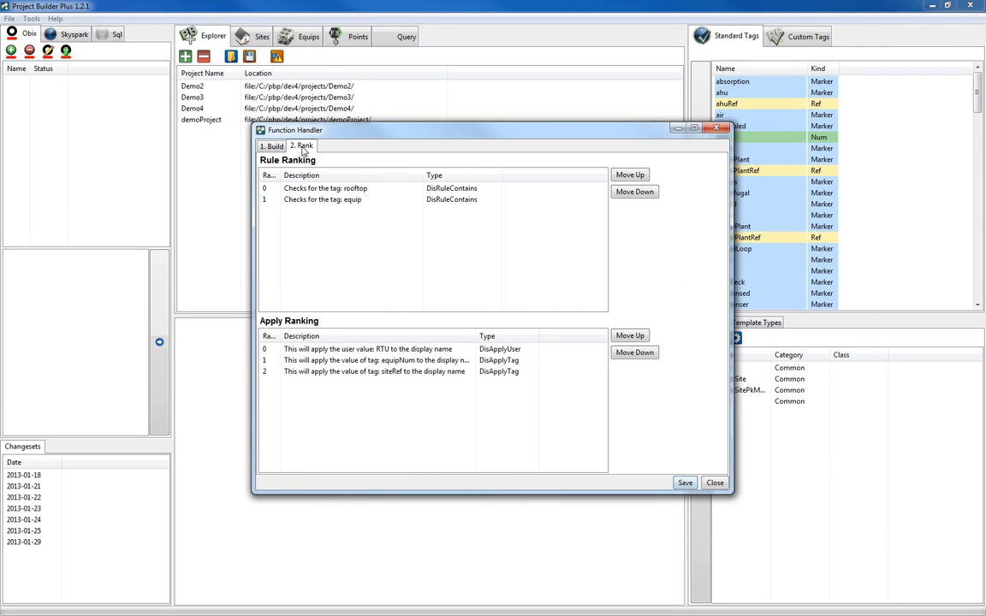
left_click(352, 200)
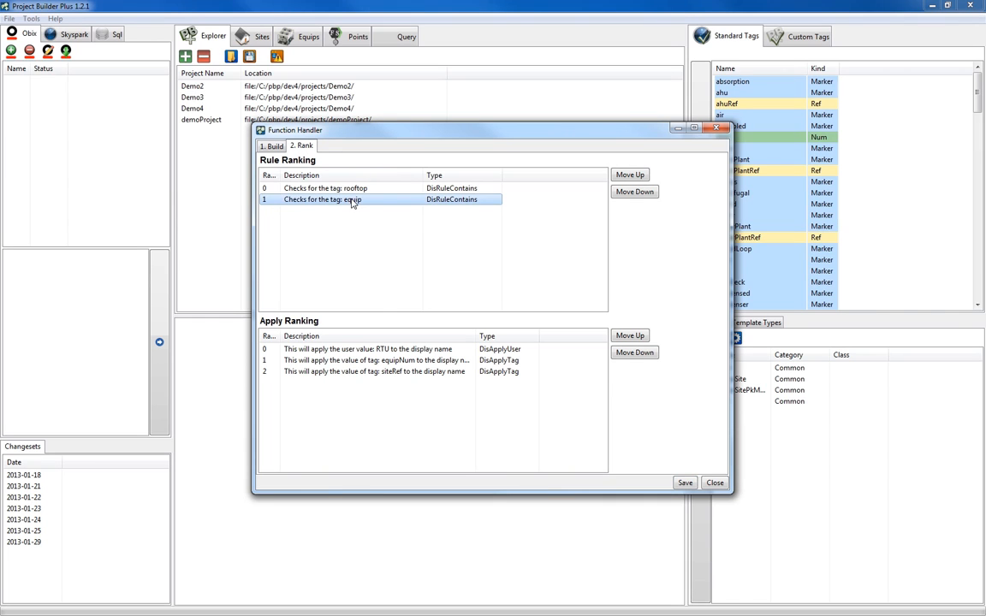
left_click(628, 176)
Move the siteRef value to the first rank of the RTU function's apply ranking, then save and close the function.
left_click(377, 373)
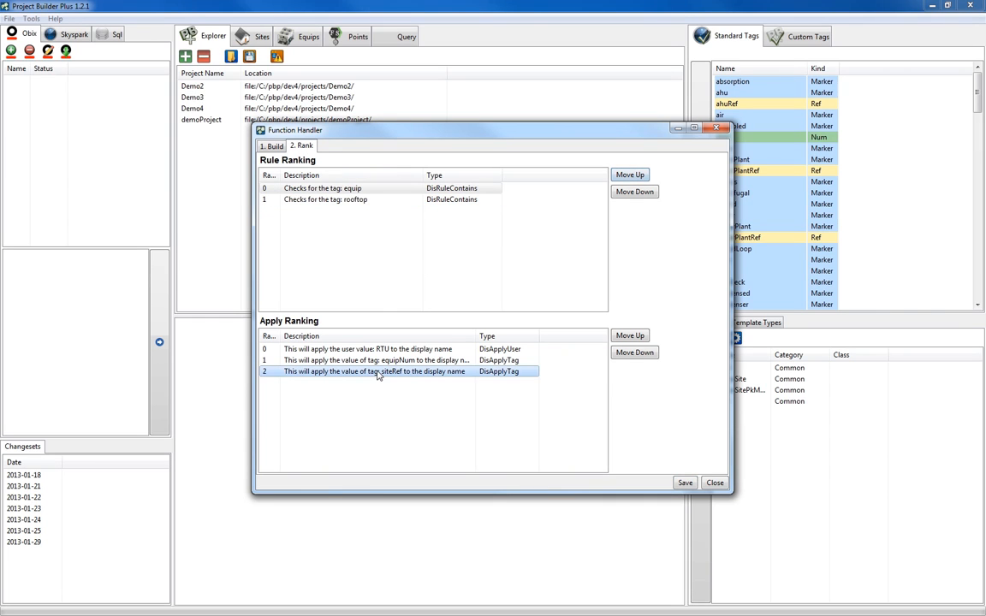
left_click(629, 335)
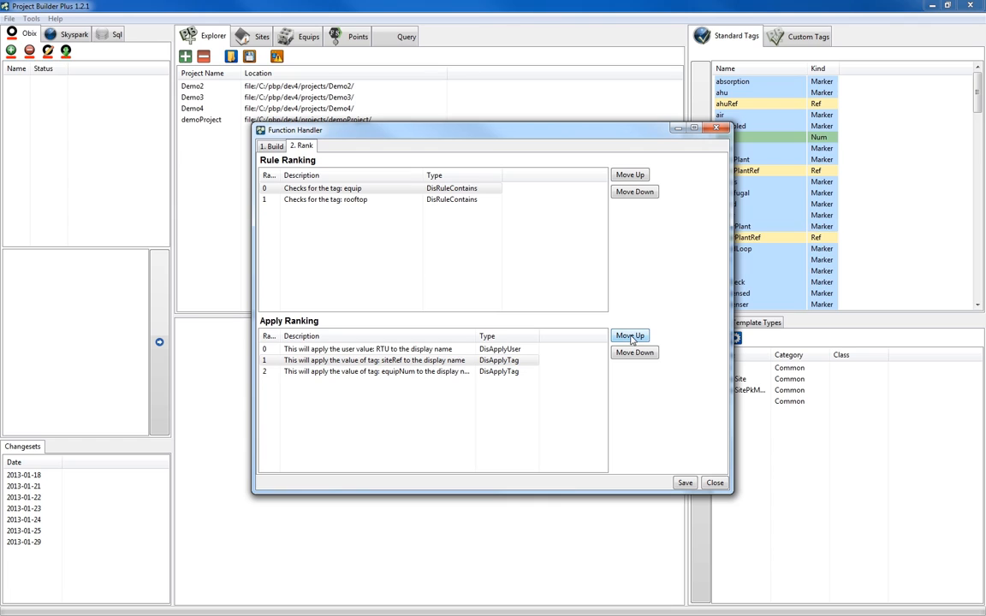
left_click(630, 335)
left_click(378, 361)
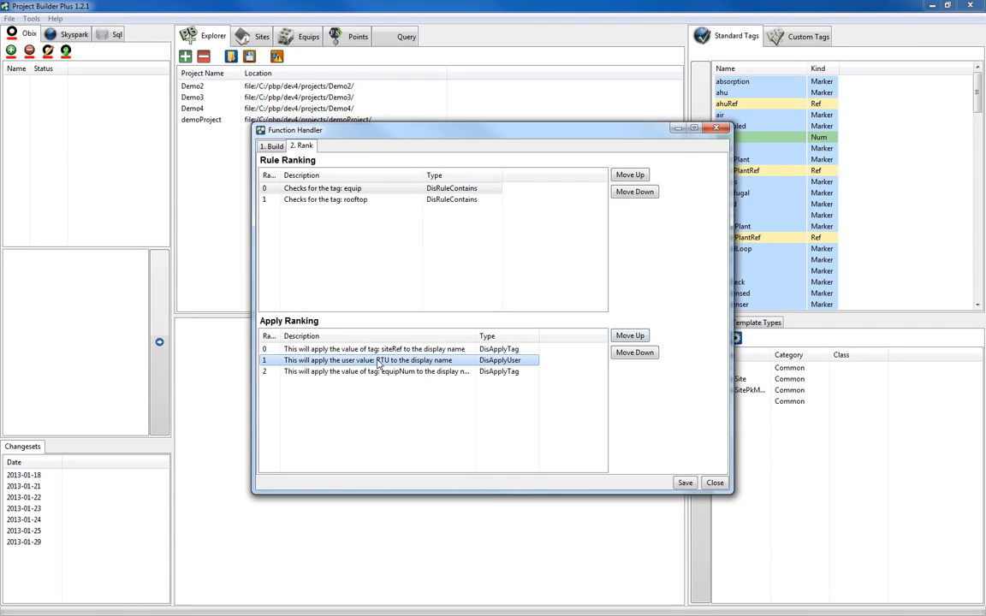
left_click(685, 482)
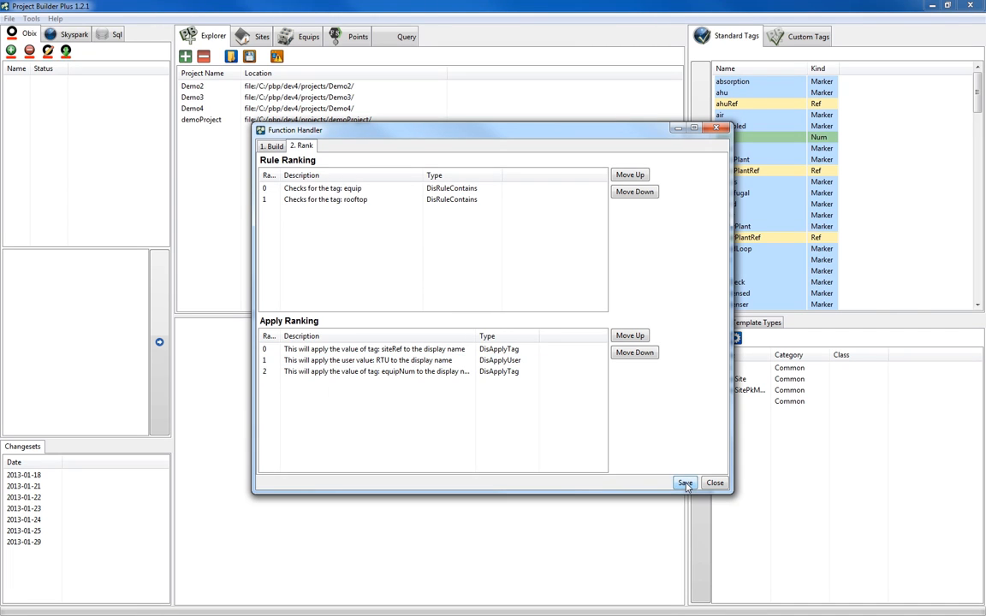
left_click(712, 484)
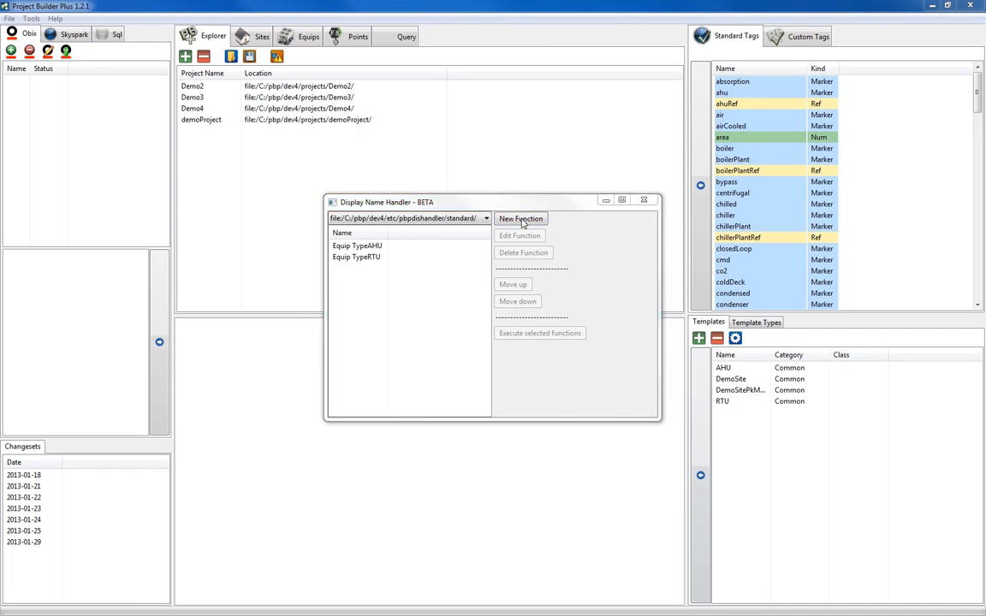
Create a new display name function named Discharge Temp with a tag rule for the discharge marker.
left_click(521, 221)
left_click(353, 173)
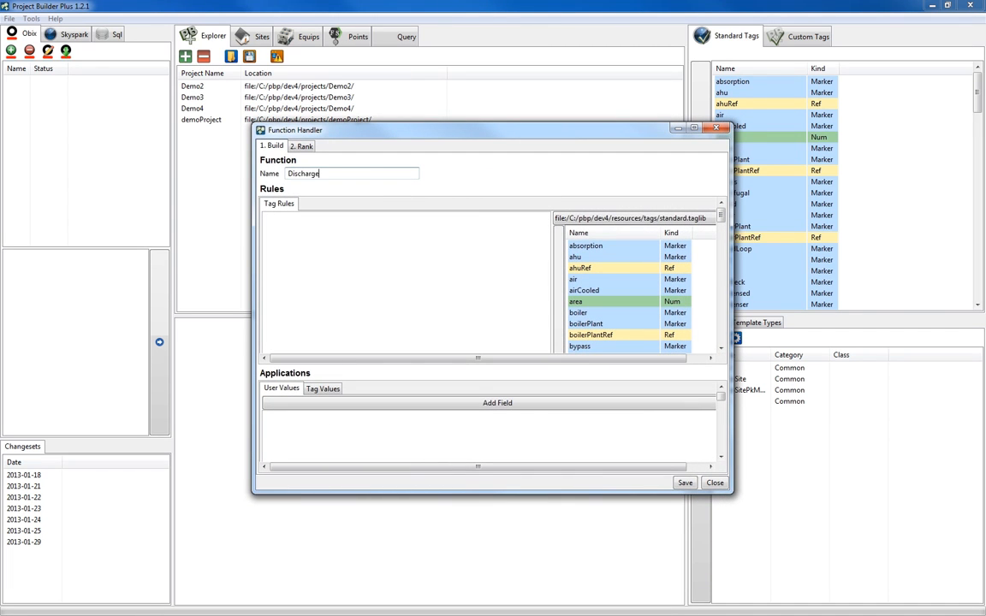
scroll(613, 255, "down", 5)
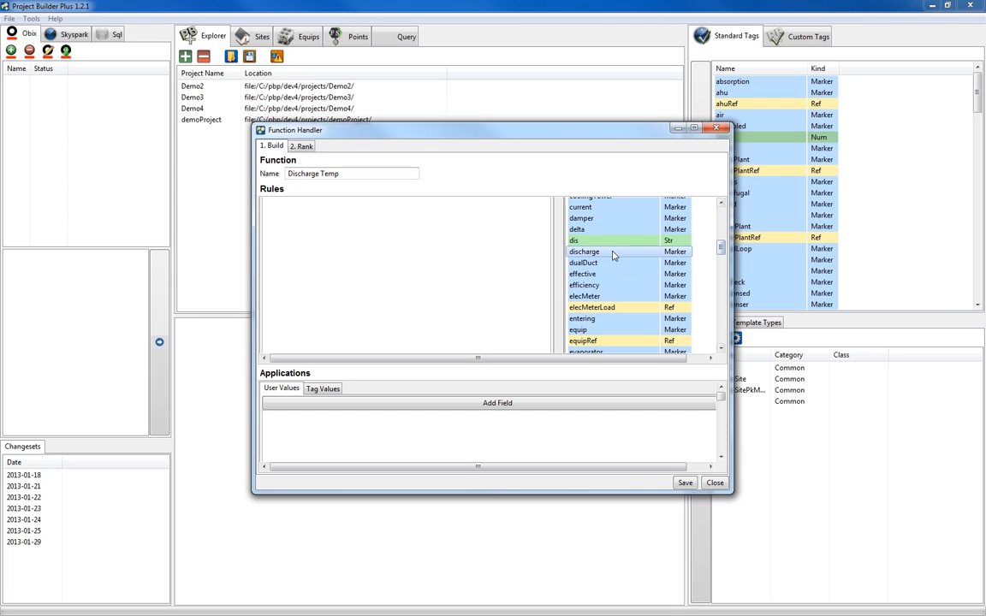
Add the user value Discharge Temperature and the tag value equipRef to the Discharge Temp function, and save.
left_click(500, 404)
left_click(374, 414)
type("Discharge Temperat")
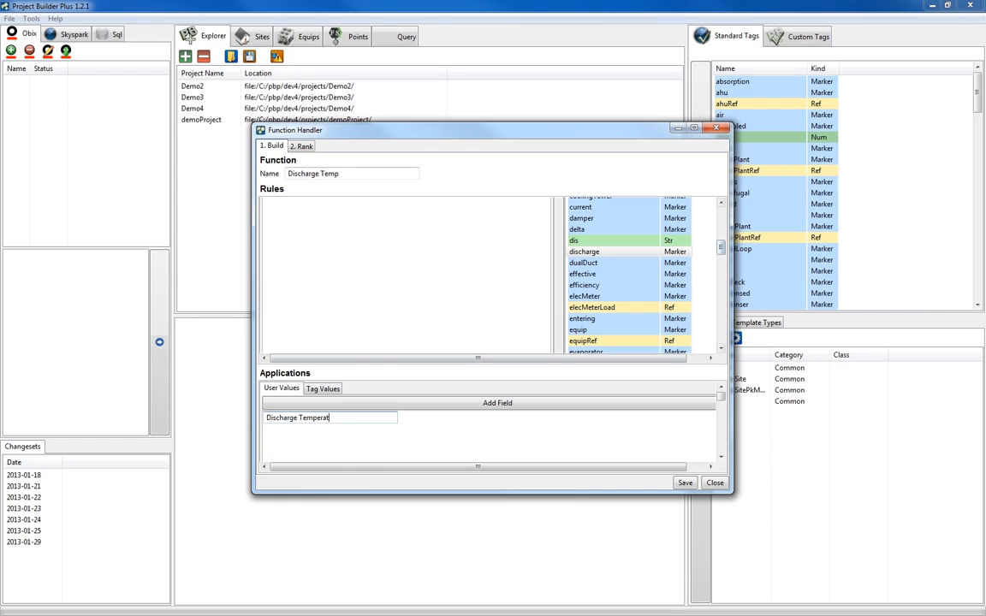
left_click(322, 389)
left_click_drag(721, 395, 721, 411)
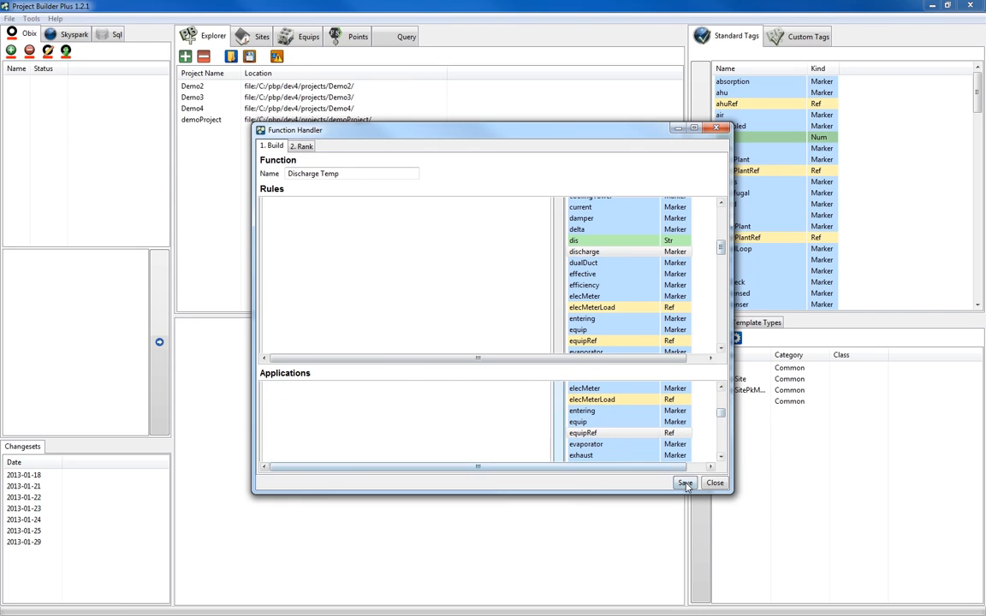
Rank the equipRef value above the Discharge Temperature user value, then save and close the function.
left_click(303, 147)
left_click(377, 361)
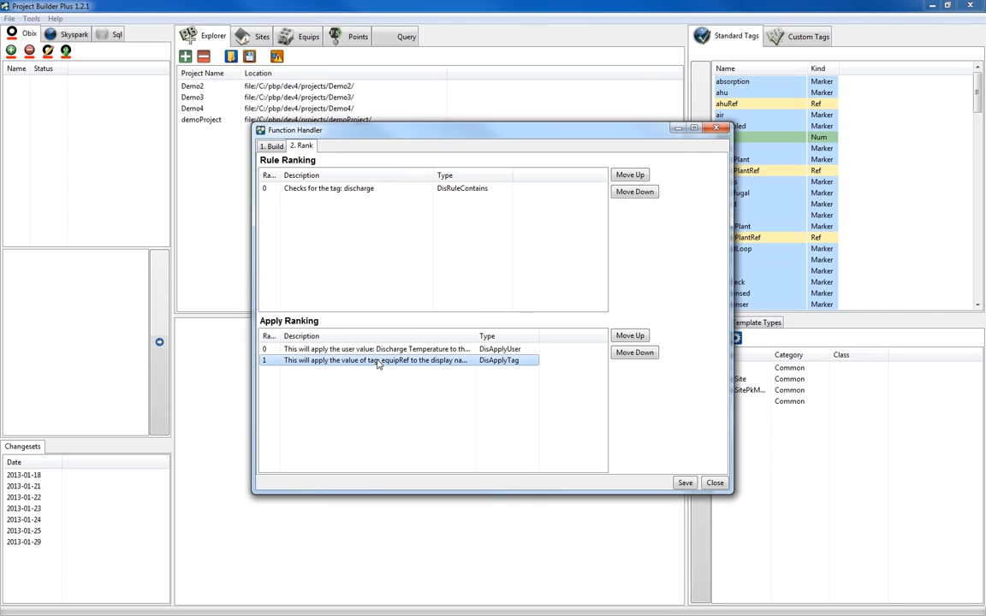
left_click(629, 335)
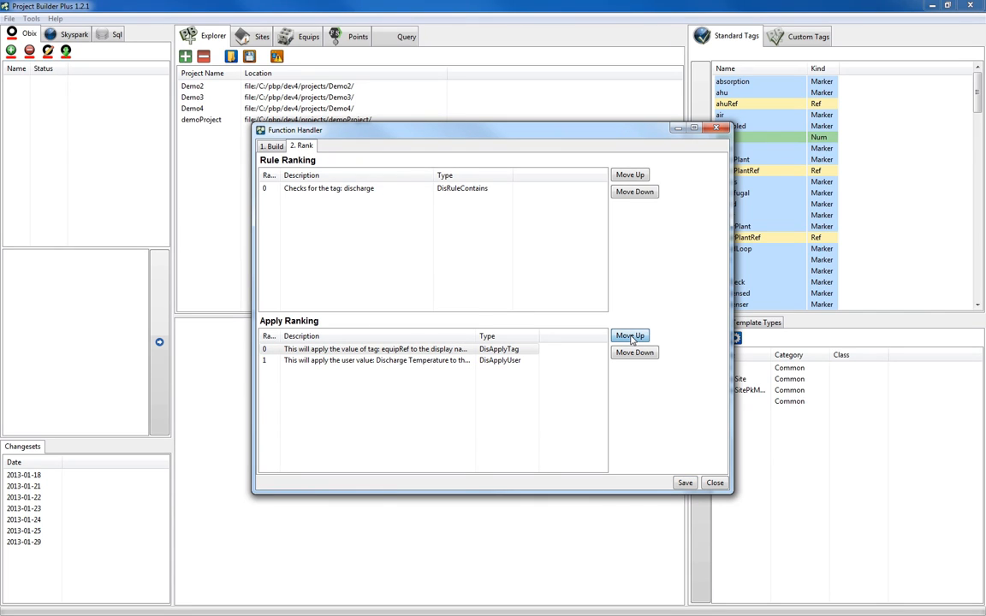
left_click(685, 483)
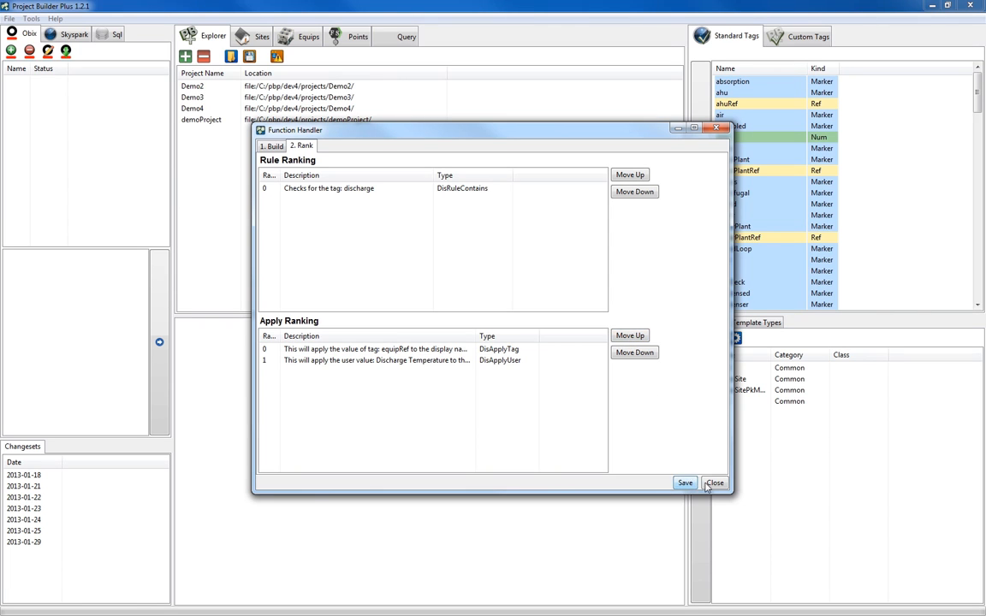
left_click(714, 483)
Create a new display name function named Room Temp with a tag rule for the zone marker.
left_click(524, 221)
double_click(353, 173)
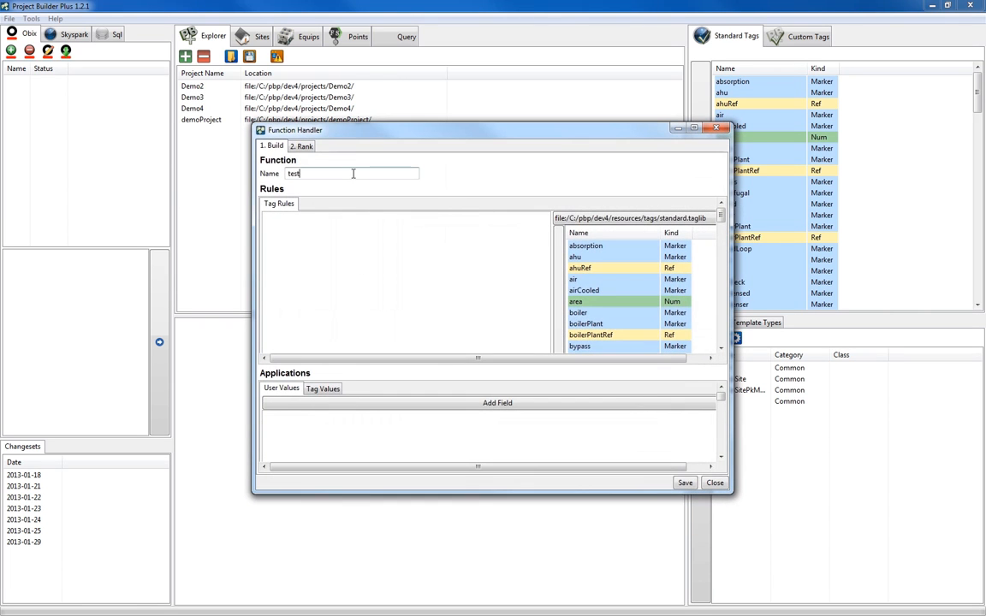
type("Room Temp")
scroll(613, 350, "down", 15)
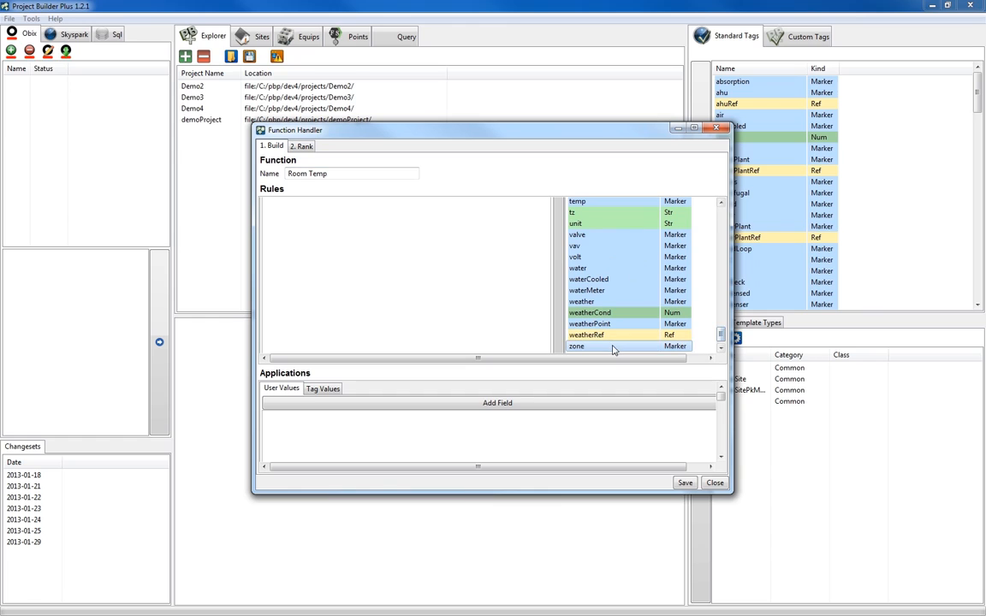
Add the user value Room Temperature and the tag value equipRef to the Room Temp function, and save.
left_click(497, 404)
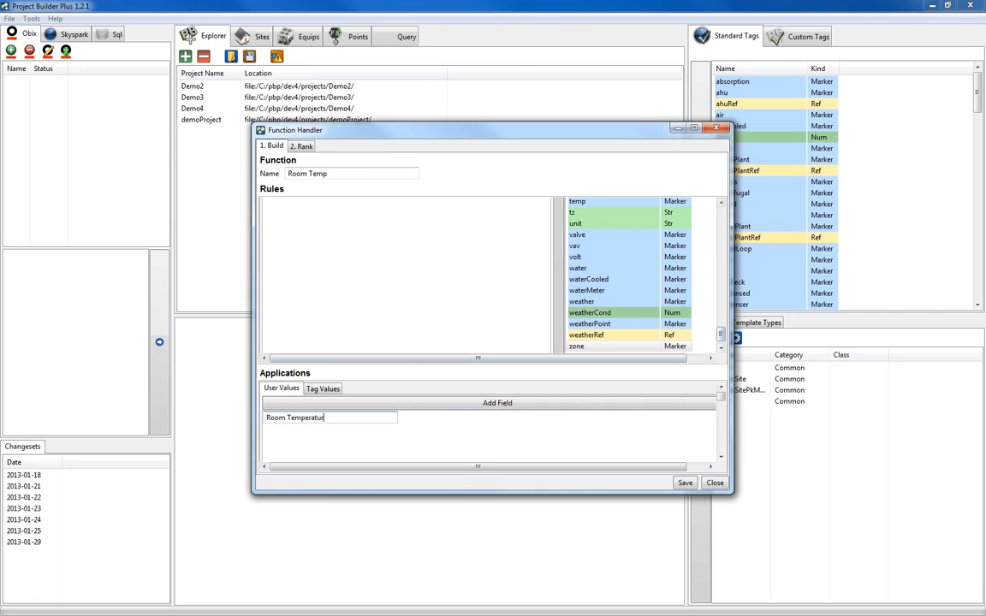
type("Room Temperatur")
left_click(323, 389)
scroll(612, 428, "down", 10)
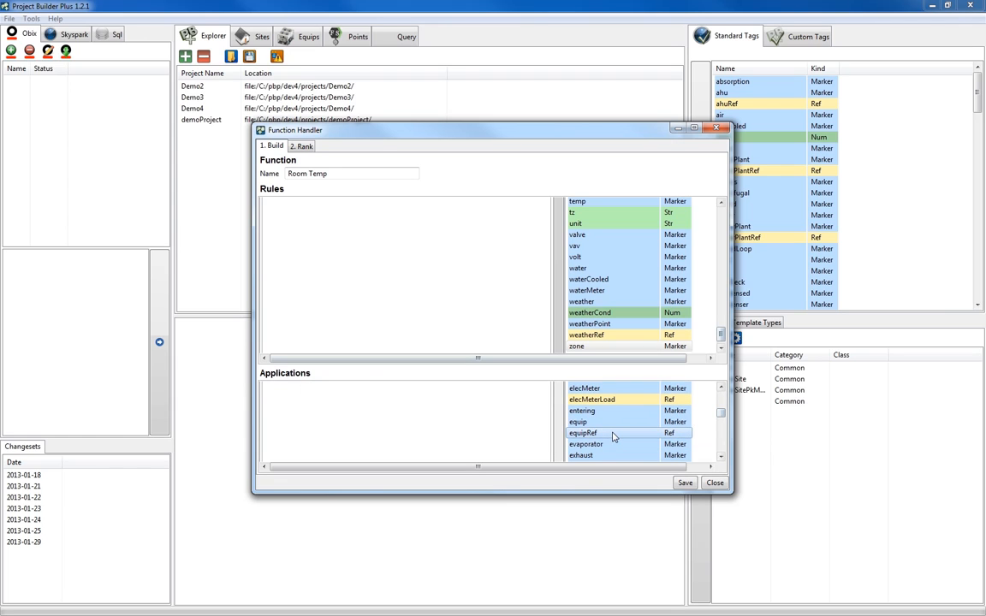
left_click(559, 438)
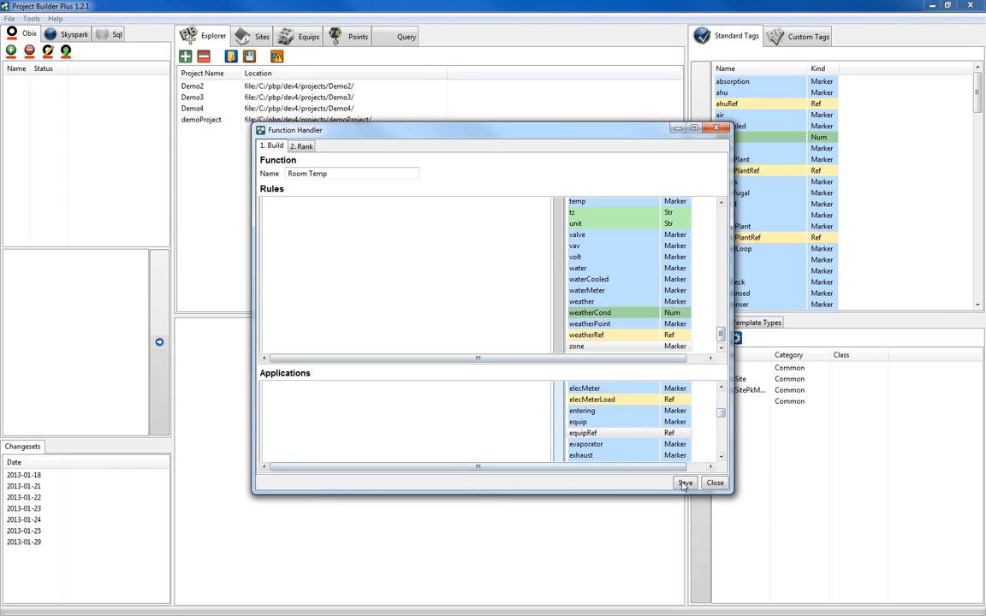
left_click(684, 484)
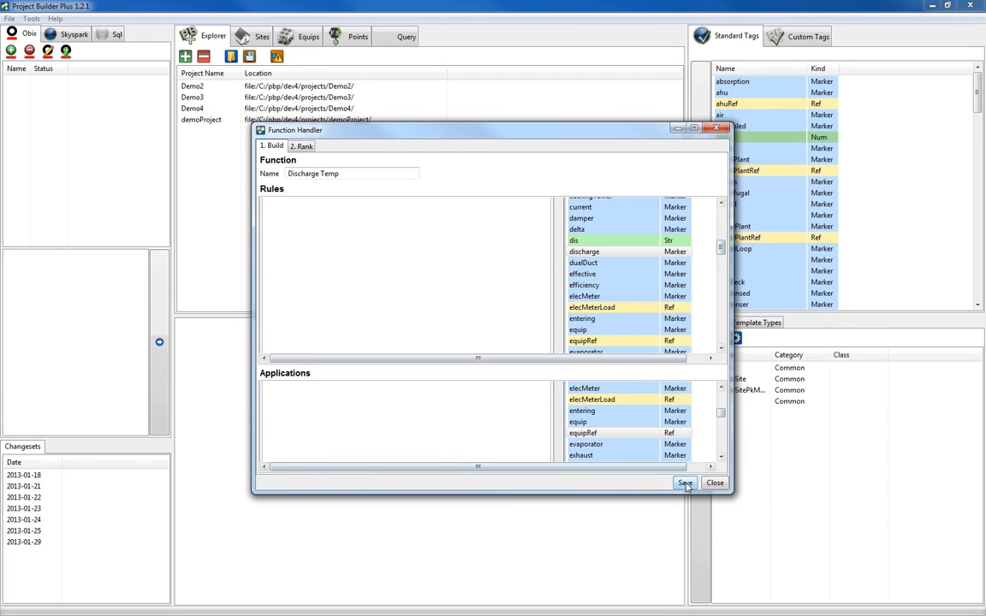
Rank the equipRef value above the Room Temperature user value, then save and close the function.
left_click(301, 146)
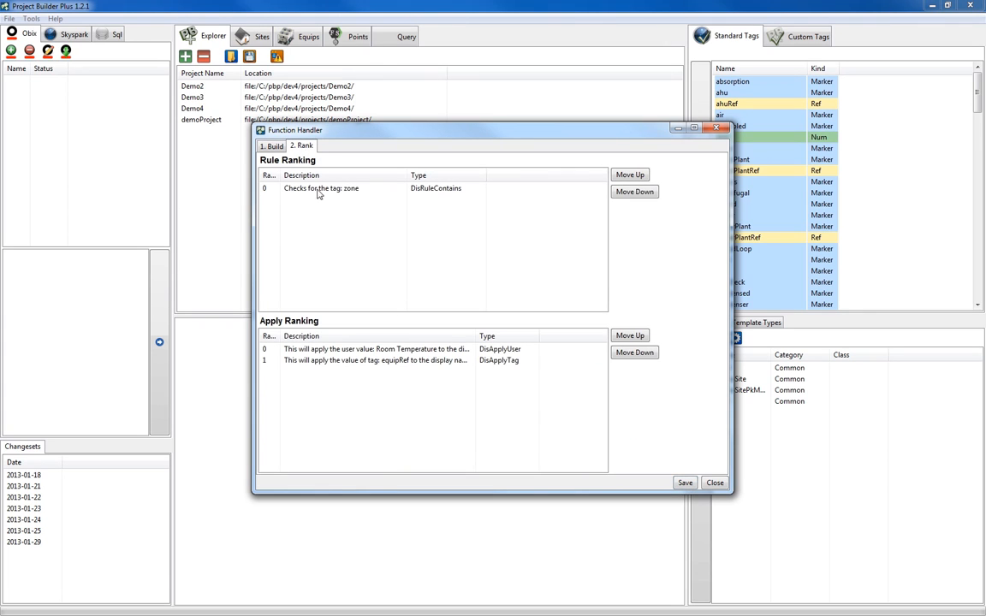
left_click(379, 361)
left_click(629, 335)
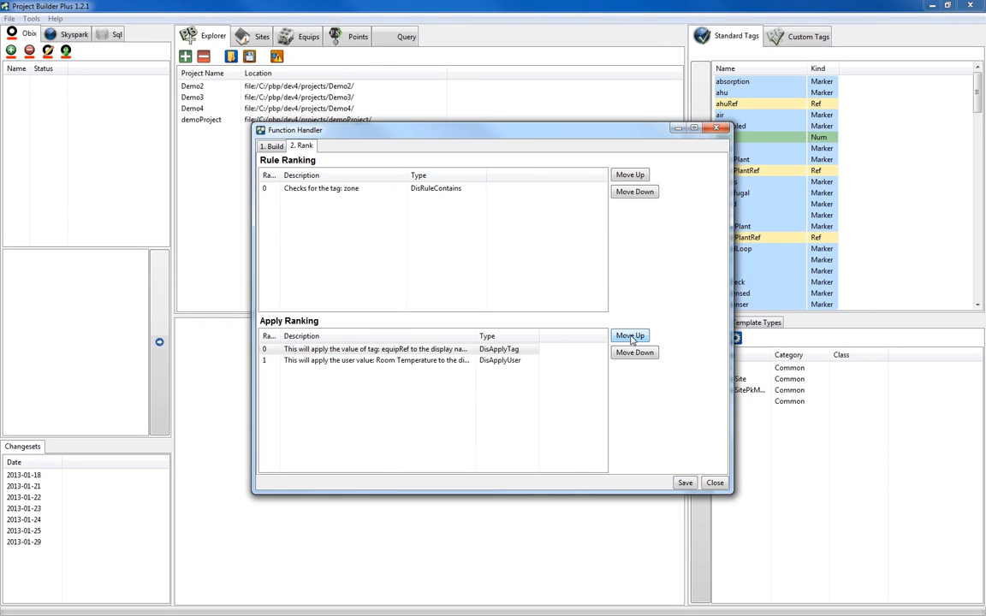
left_click(684, 483)
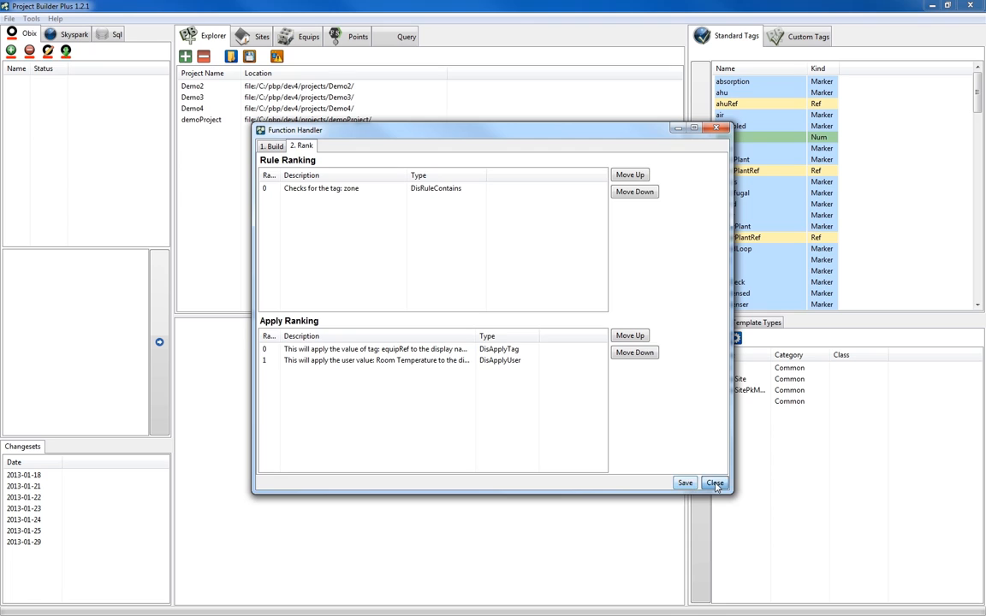
left_click(714, 483)
Create a new display name function named Fan with a tag rule for the fan marker.
left_click(523, 220)
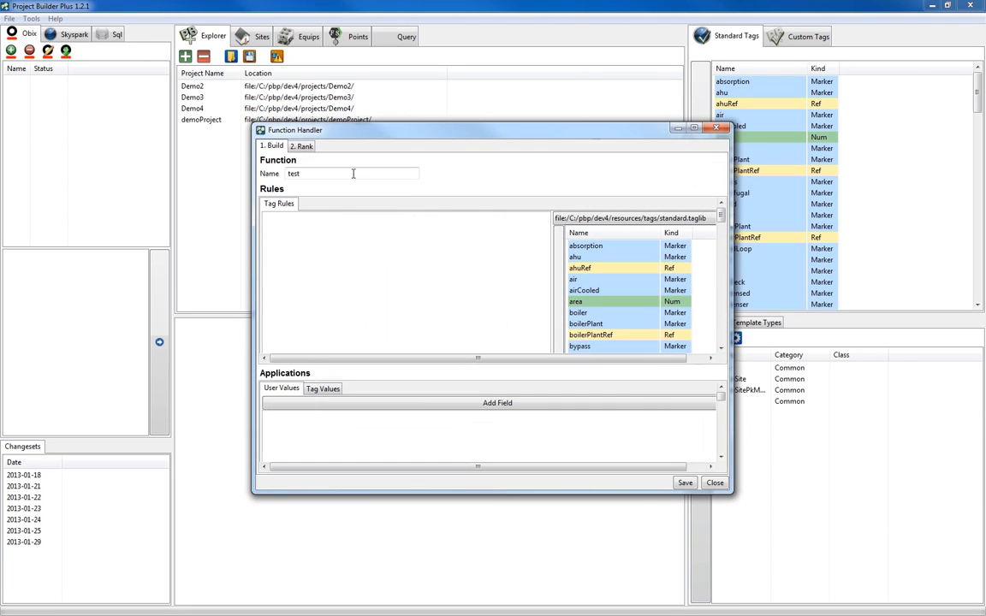
double_click(352, 174)
type("Fan")
left_click_drag(722, 219, 718, 257)
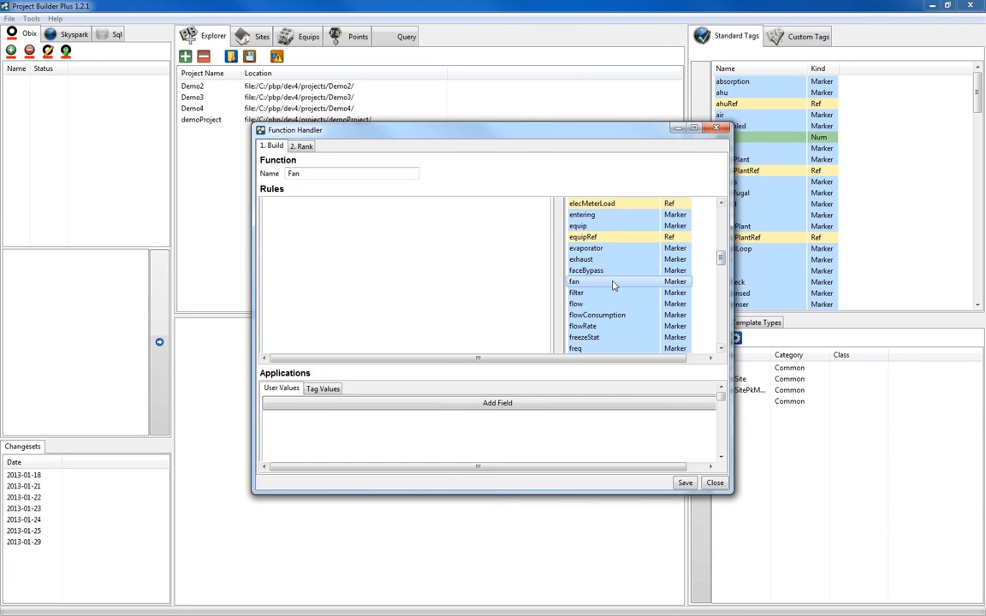
Add the user value Fan and the tag value equipRef to the Fan function's applications.
left_click(499, 403)
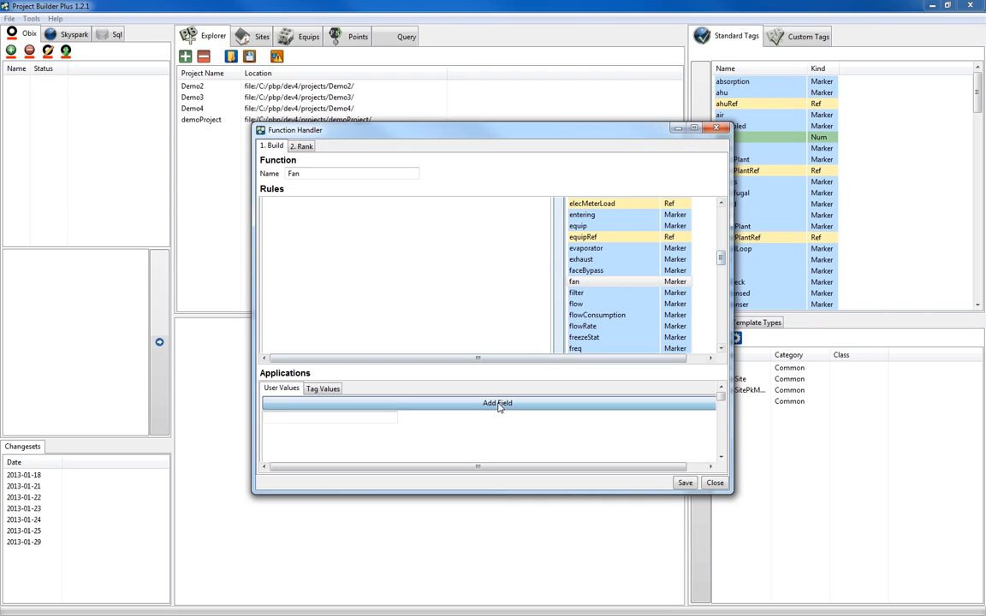
left_click(365, 416)
type("Fan")
left_click(323, 390)
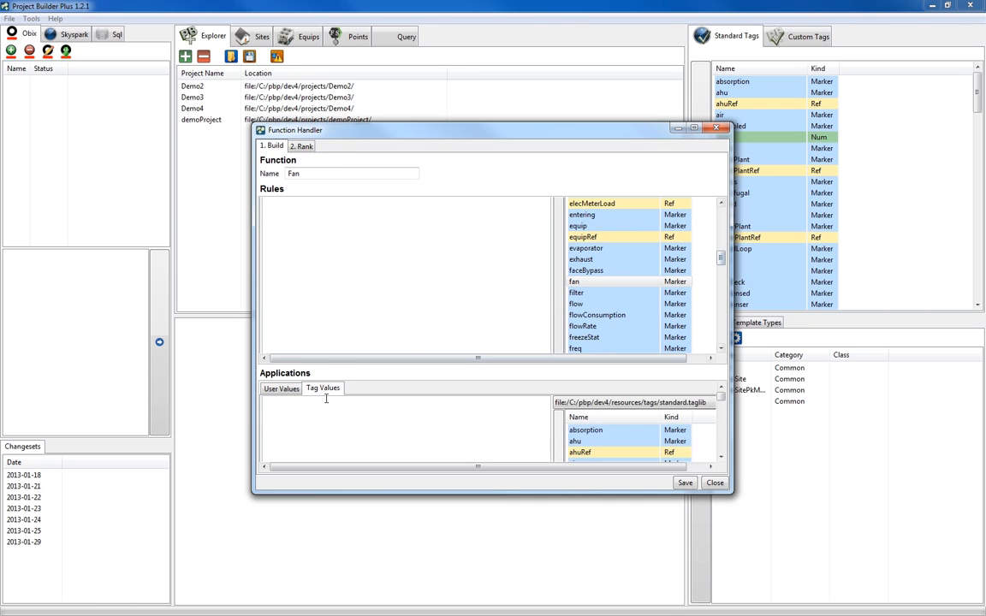
left_click_drag(721, 397, 721, 413)
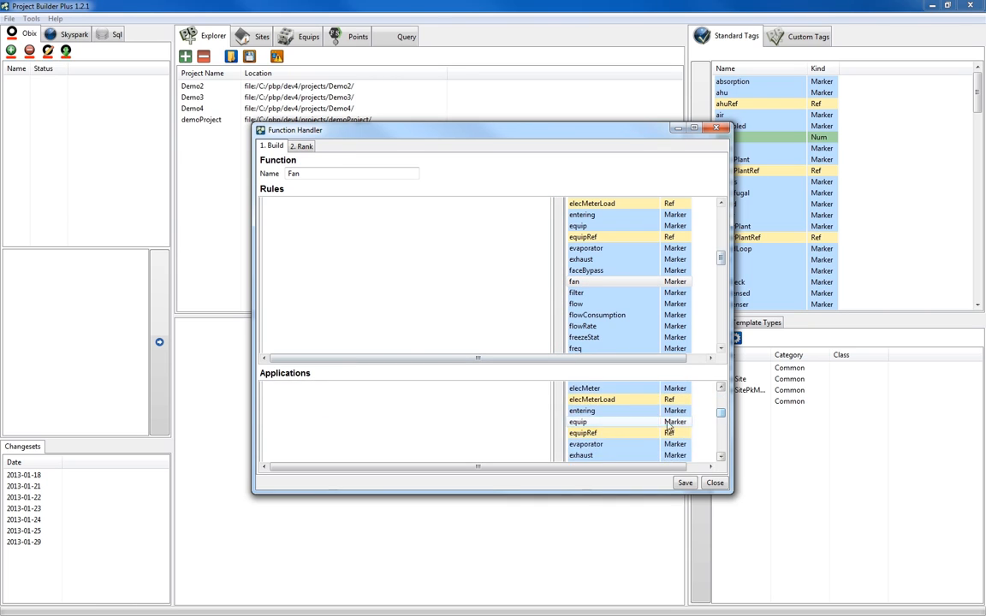
left_click(617, 435)
left_click(559, 434)
Rank the equipRef value above the Fan user value in the apply ranking, then save and close the function.
left_click(302, 147)
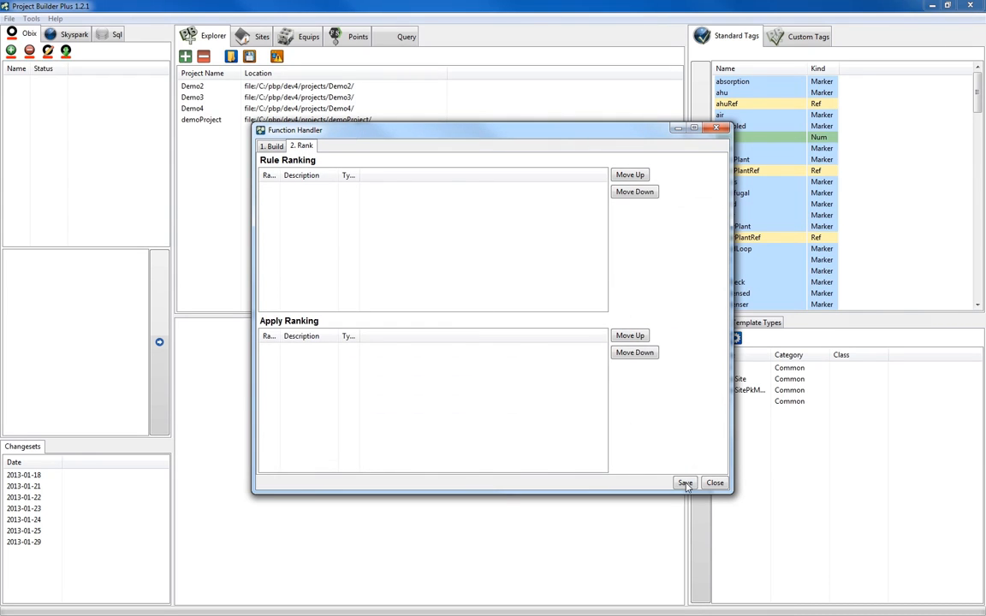
left_click(556, 359)
left_click(630, 336)
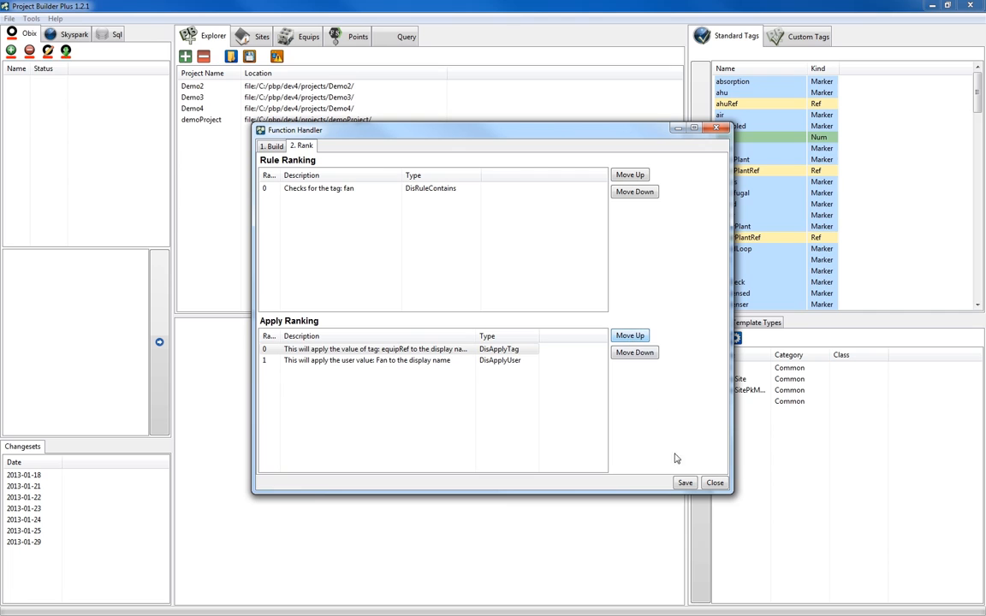
left_click(684, 483)
left_click(714, 482)
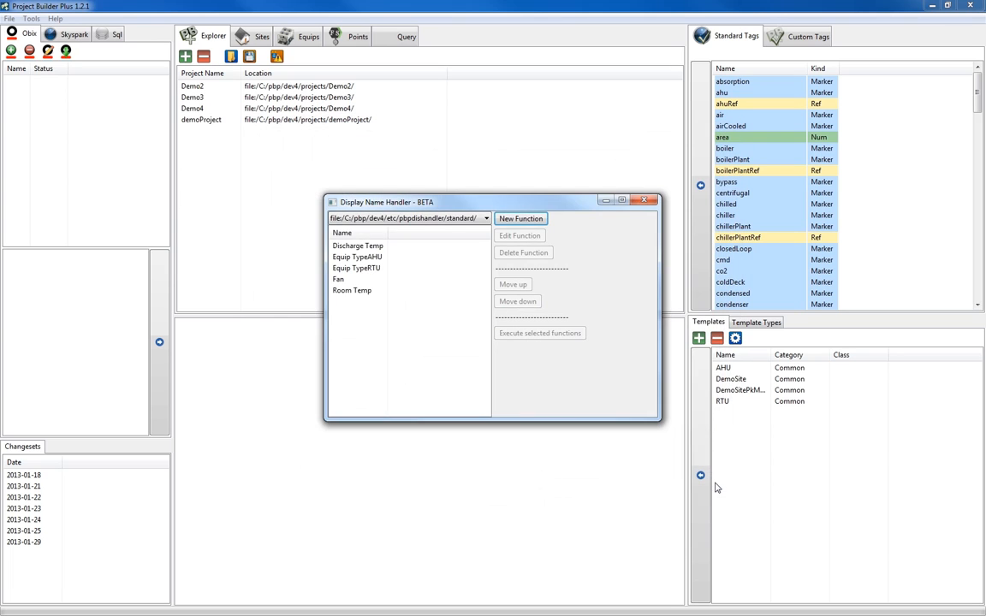
Create a new display name function named Cool with a tag rule for the cool marker.
left_click(520, 218)
type("Cool")
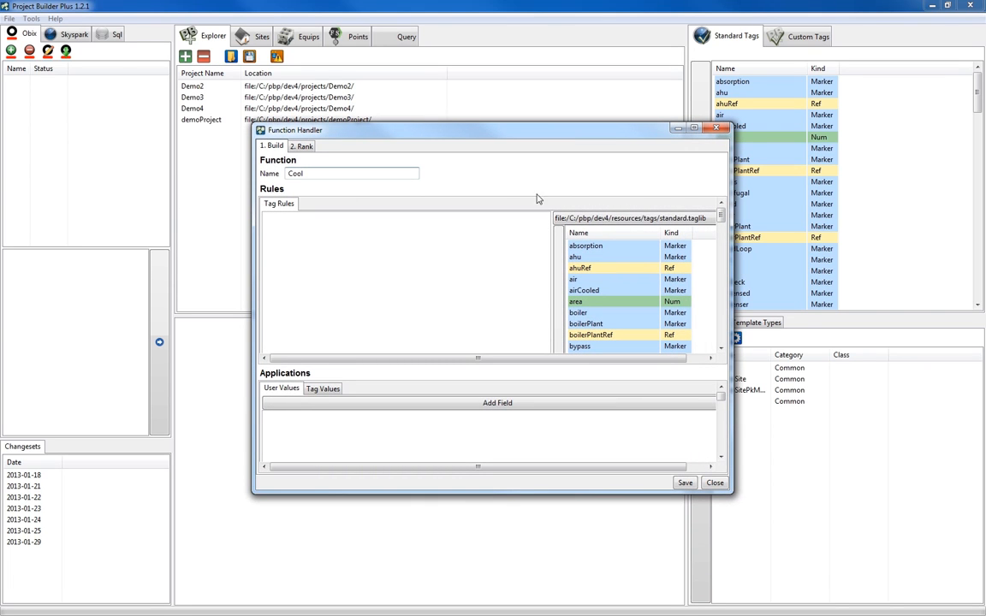
left_click_drag(720, 218, 721, 235)
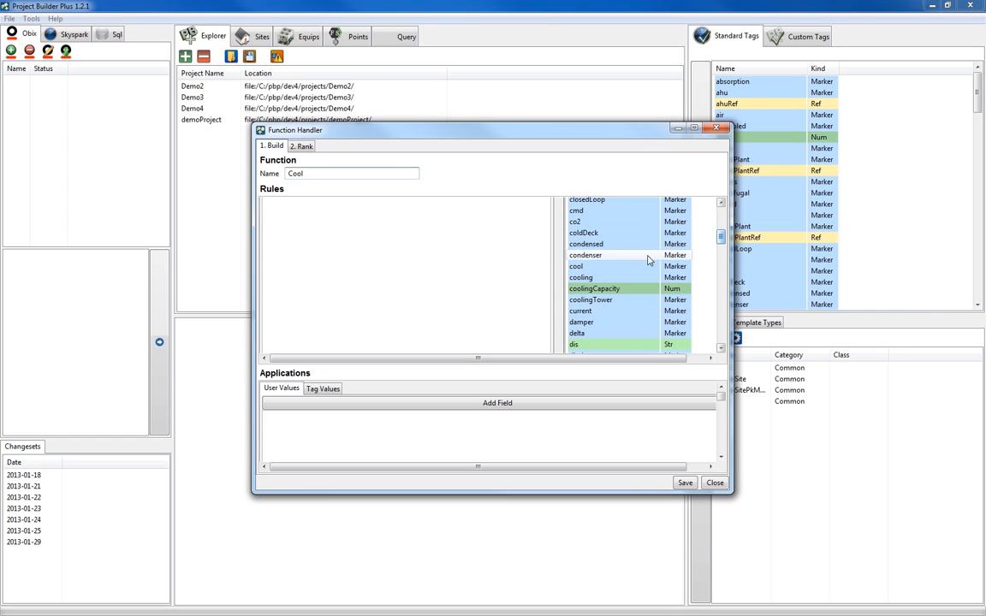
Add a user value and the tag value equipRef to the Cool function, and save.
left_click(489, 404)
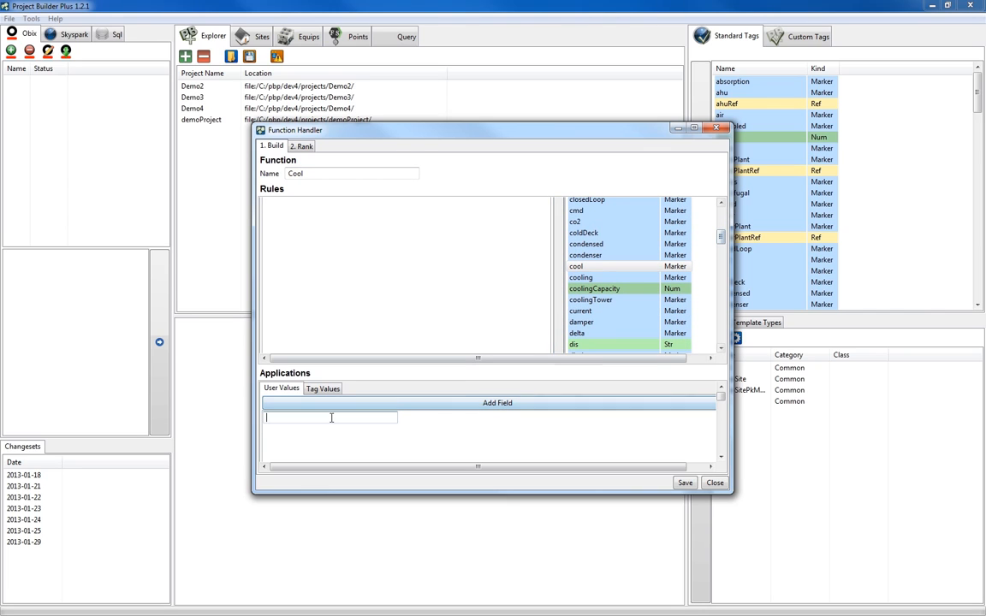
type("C")
left_click(323, 389)
left_click_drag(720, 397, 721, 414)
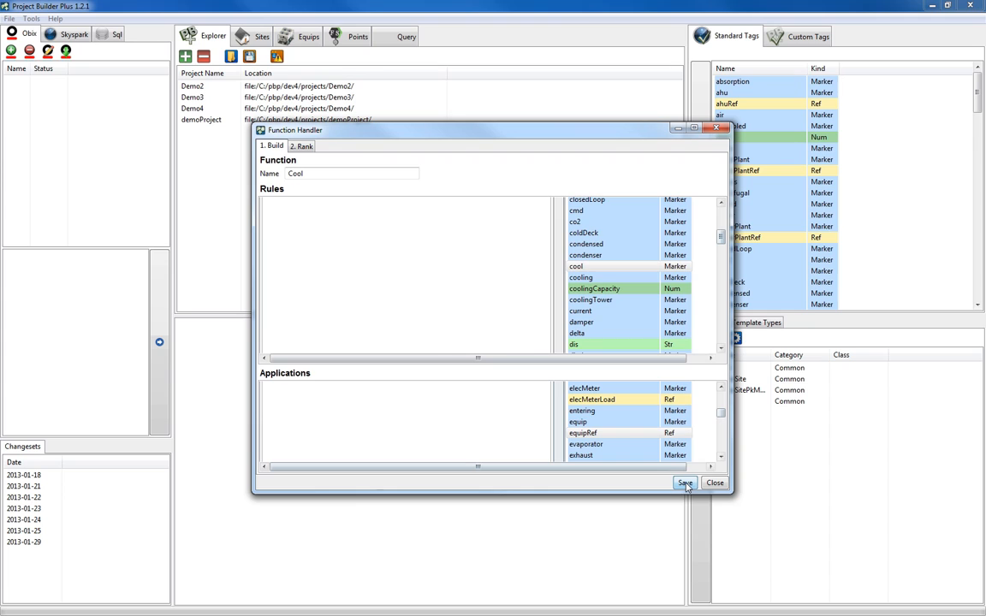
Rank the equipRef value above the Cool user value in the apply ranking, and save and close the function.
left_click(302, 146)
left_click(378, 362)
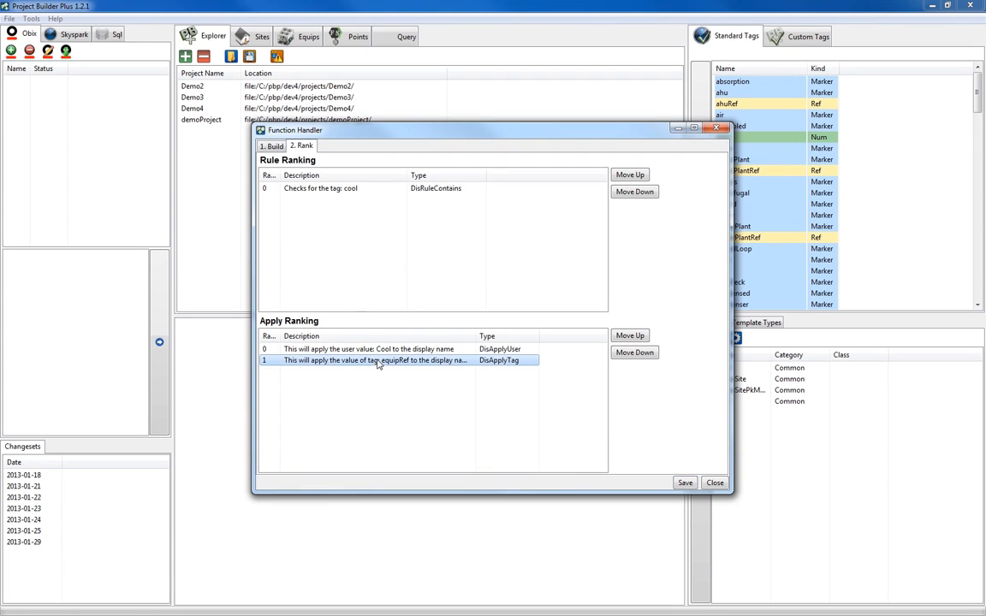
left_click(631, 335)
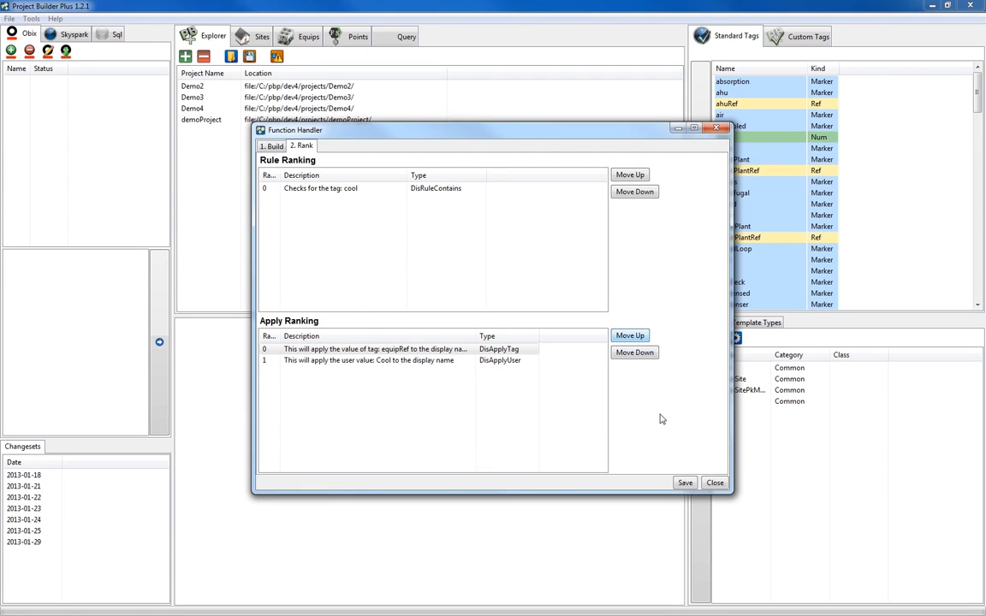
left_click(686, 484)
left_click(714, 482)
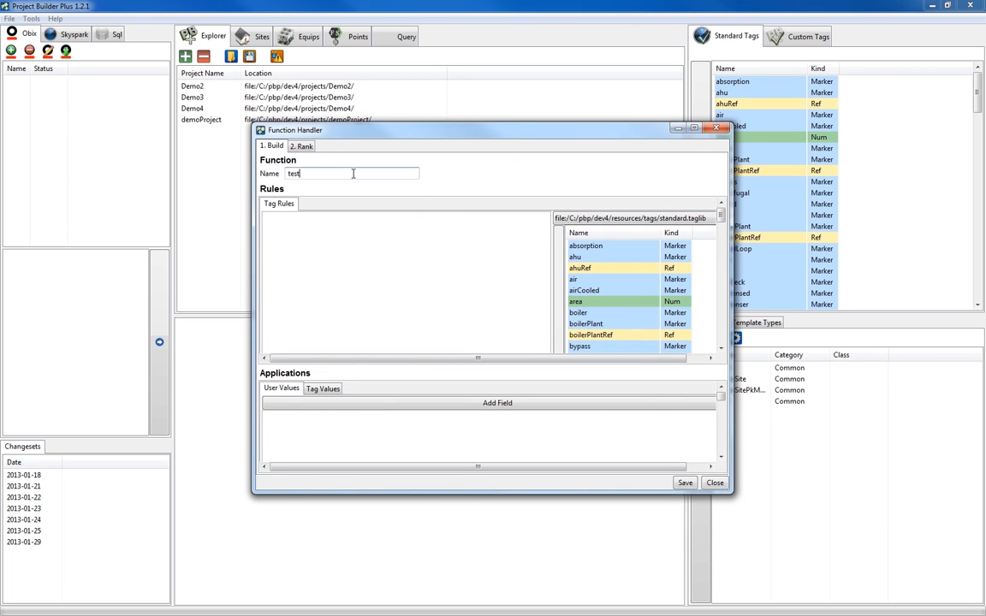
Create a function named Heat with a heat tag rule, the user value Heat and the tag value equipRef, and save it.
type("Heat")
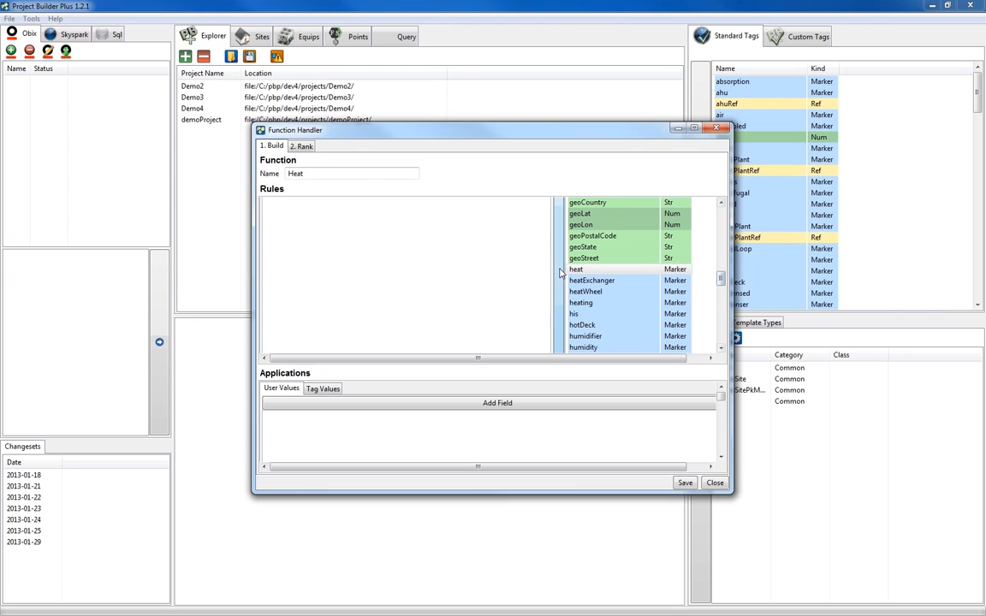
left_click(323, 390)
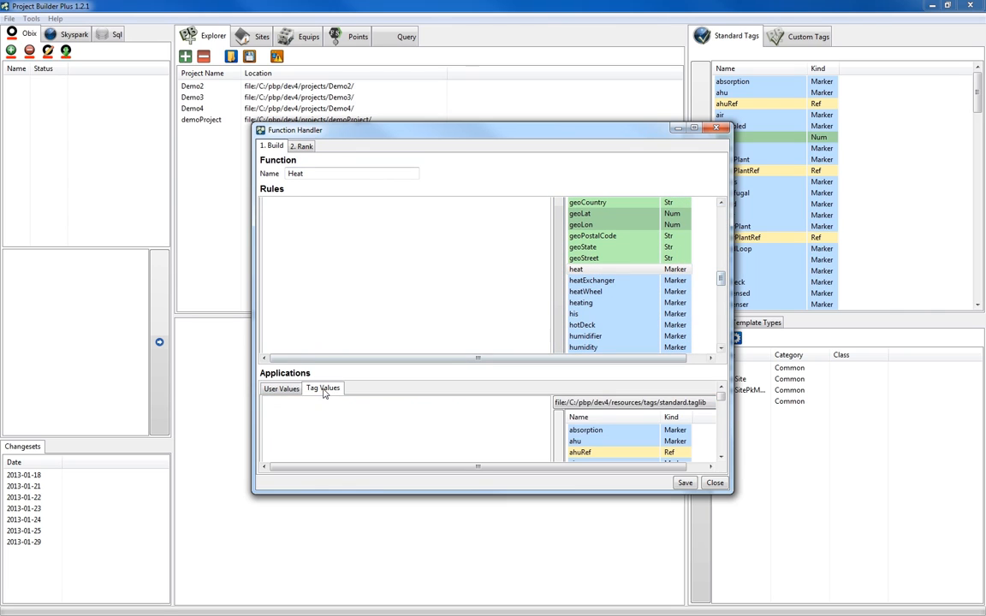
left_click_drag(721, 398, 721, 415)
left_click(612, 436)
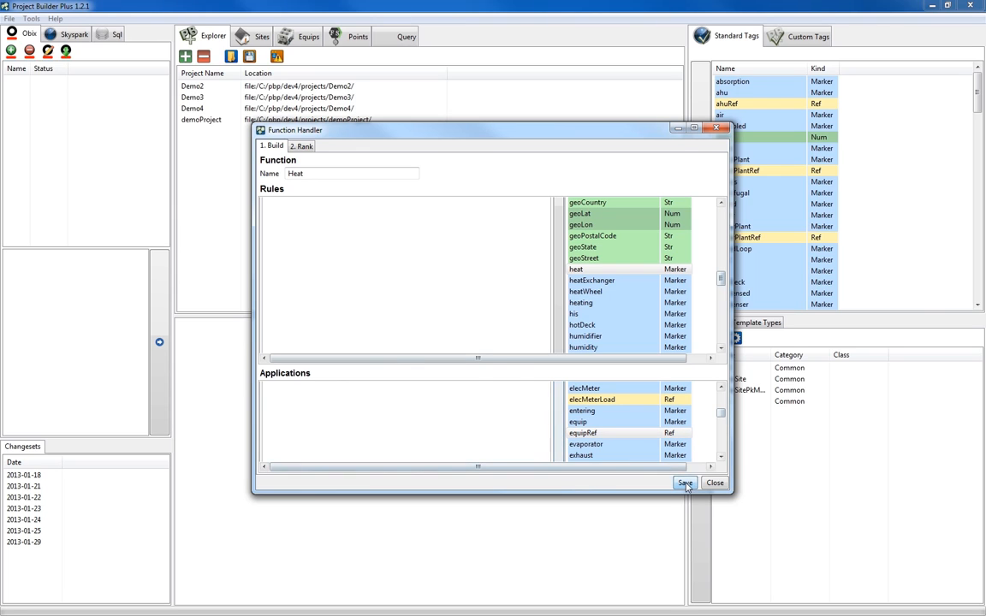
Rank the equipRef value above the Heat user value in the apply ranking, and save and close the function.
left_click(303, 147)
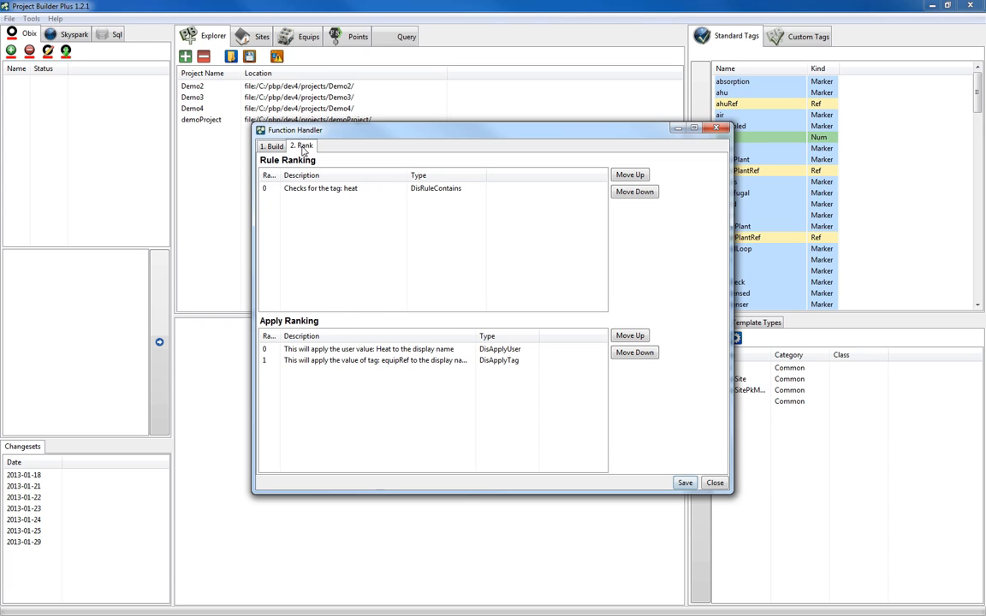
left_click(378, 361)
left_click(629, 335)
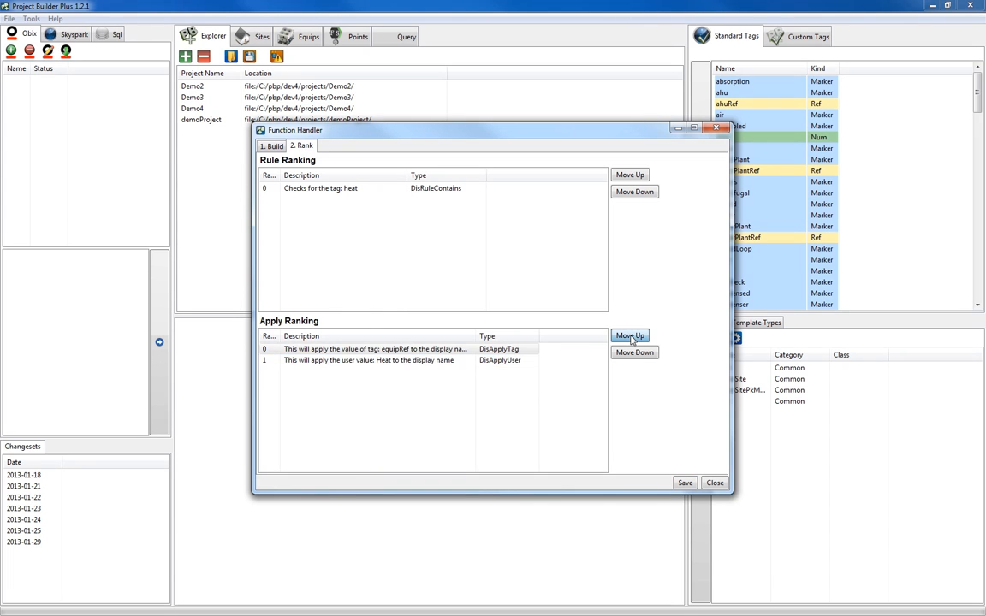
left_click(684, 482)
left_click(714, 484)
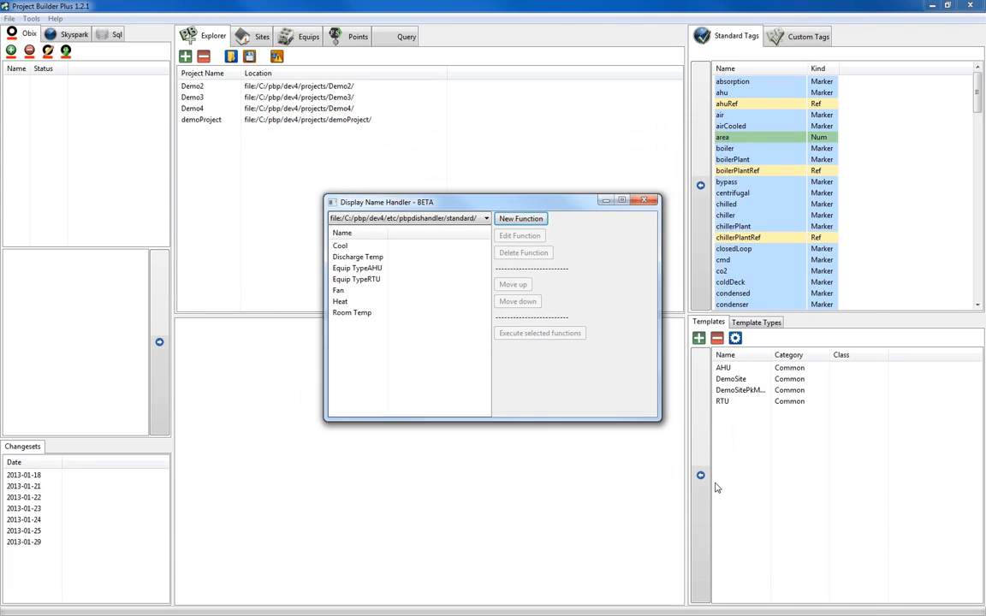
Move the Equip TypeAHU and Equip TypeRTU functions to the first two places in the display name function list.
left_click(358, 271)
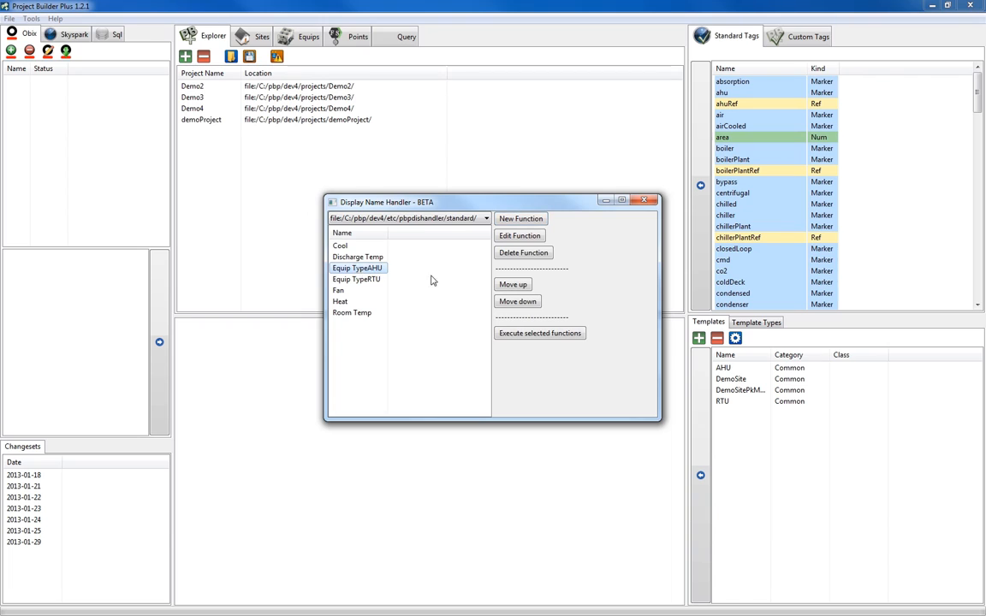
left_click(513, 286)
left_click(514, 286)
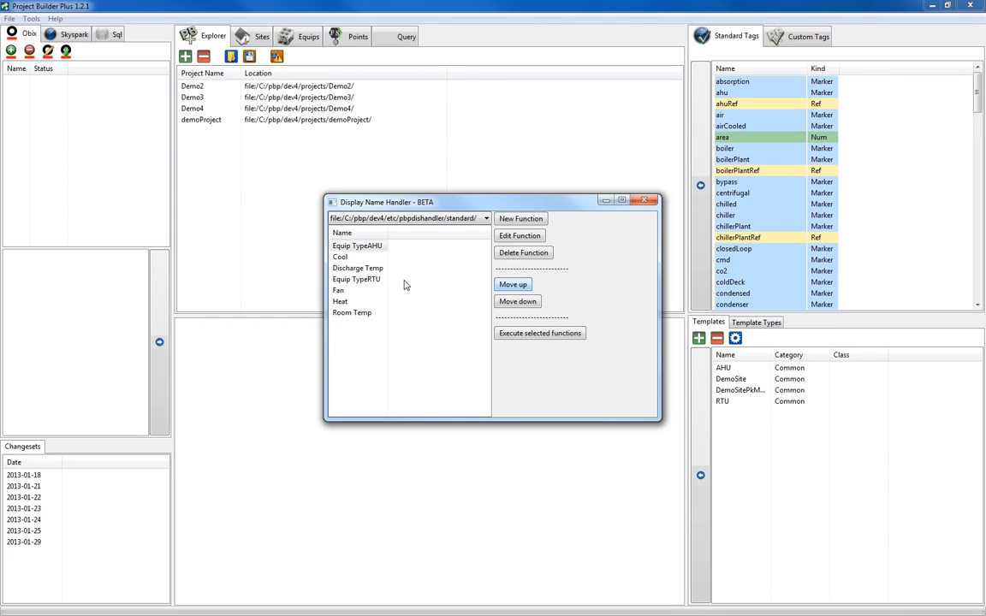
left_click(356, 280)
left_click(514, 285)
left_click(513, 285)
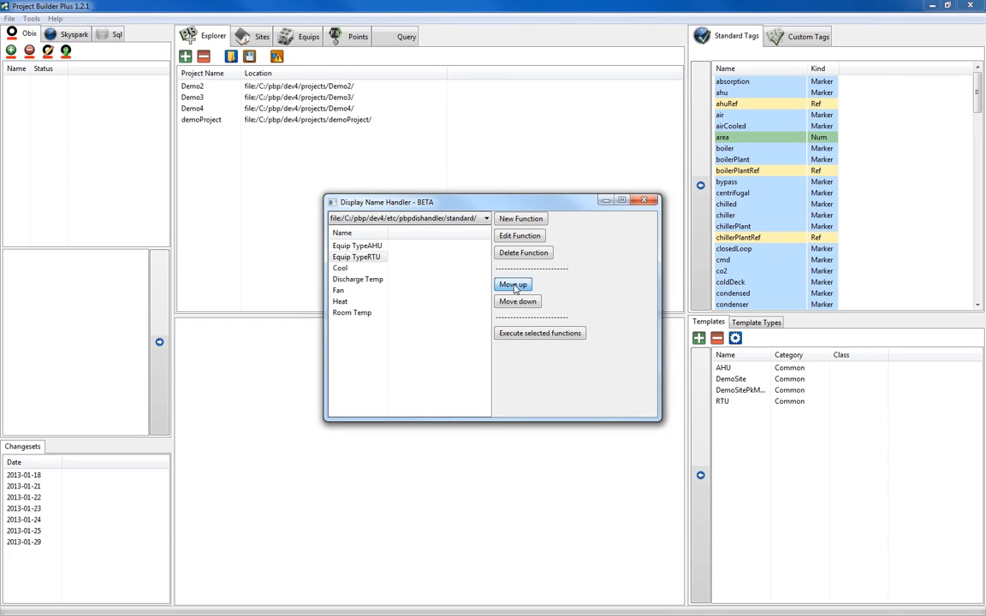
Reorder Discharge Temp, Room Temp and Fan ahead of Cool and Heat in the function list, and close the Display Name Handler.
left_click(358, 279)
left_click(513, 285)
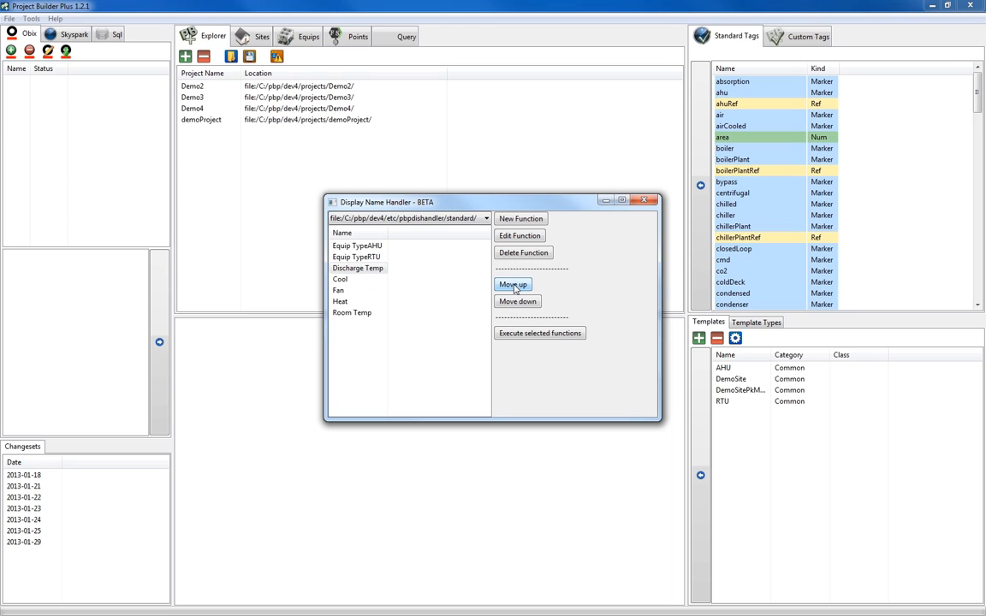
left_click(451, 311)
left_click(513, 285)
left_click(513, 285)
left_click(514, 285)
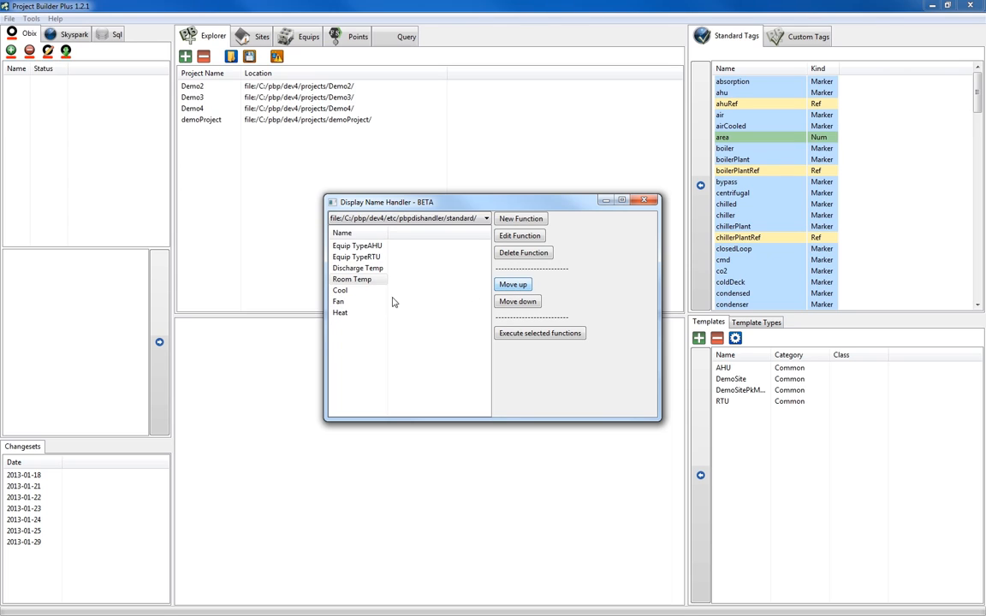
left_click(357, 303)
left_click(513, 285)
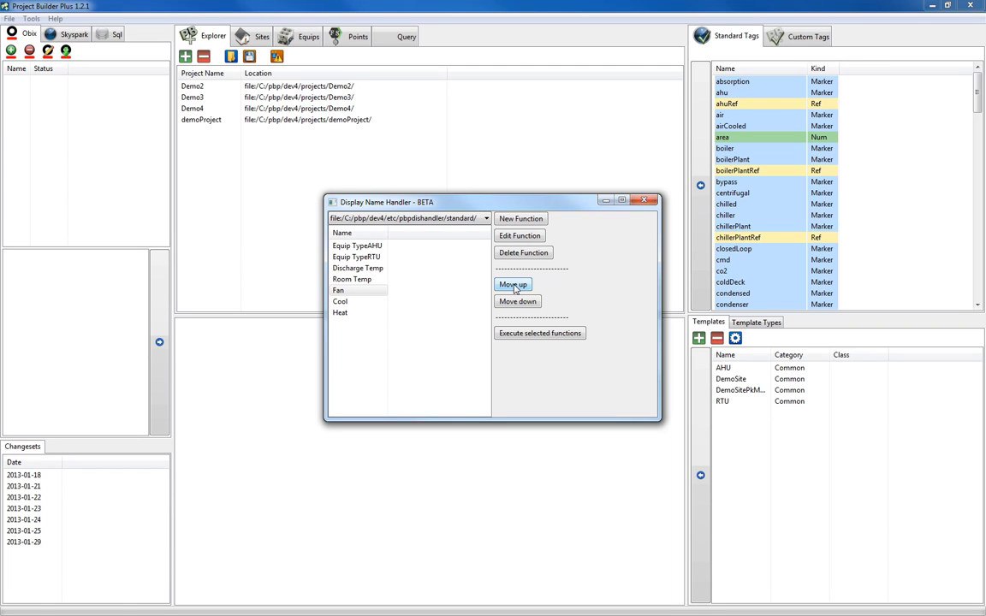
left_click(644, 202)
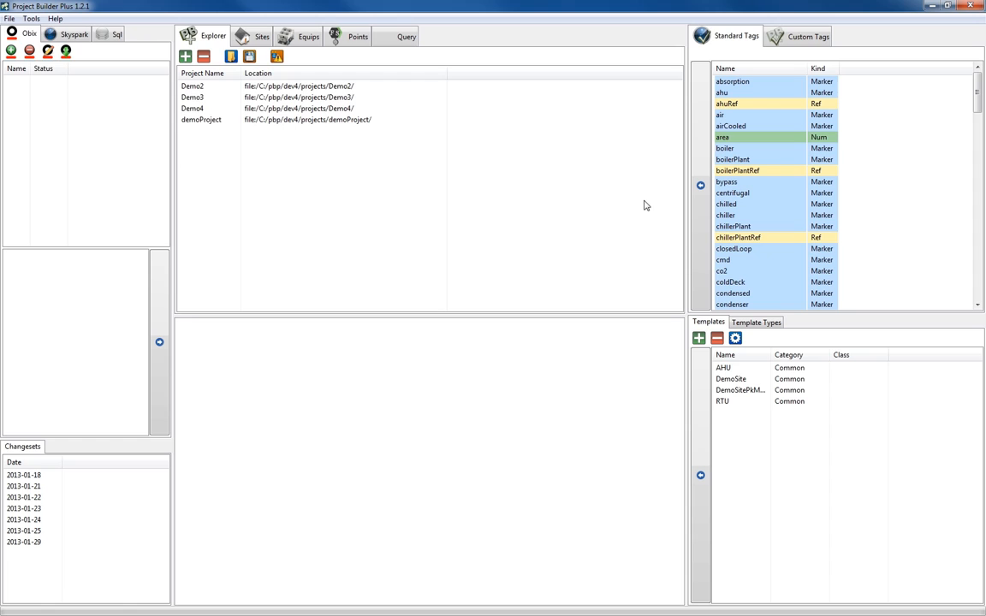
Create a new project named demoName_Handler and select it.
left_click(187, 56)
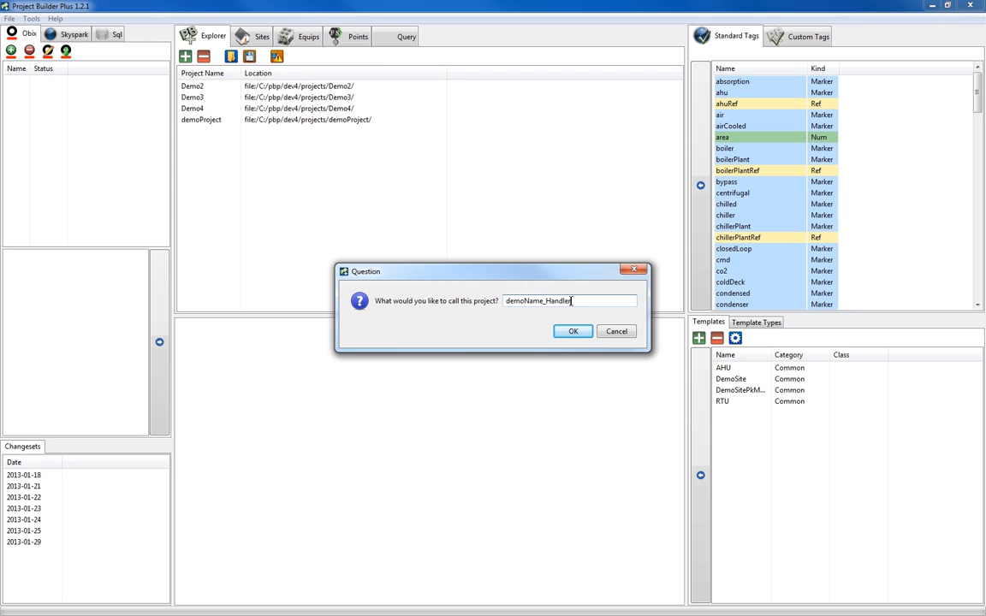
left_click(574, 331)
left_click(221, 121)
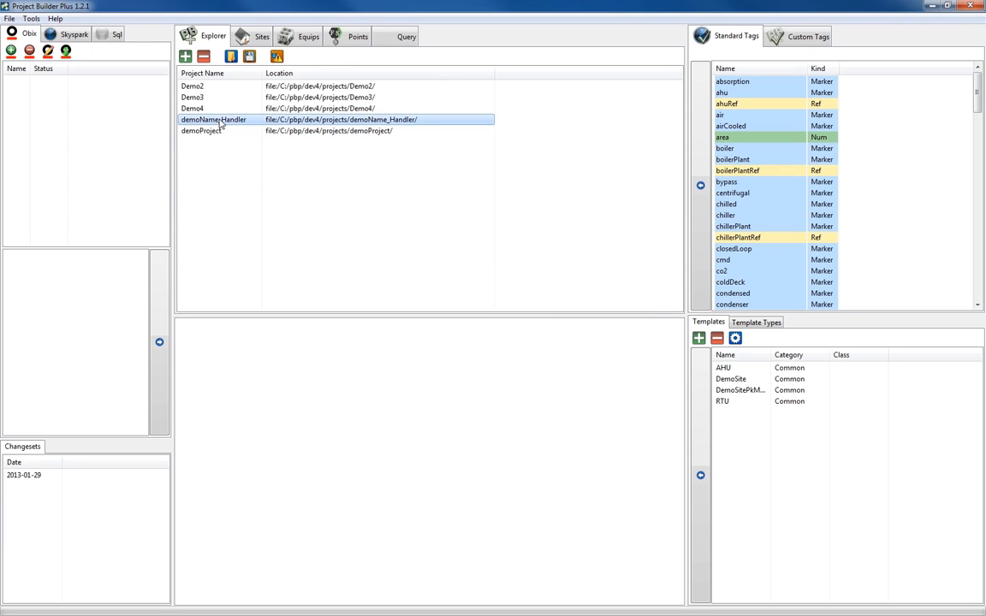
Add a site record to the project, set its dis value to Chicago, and save it.
left_click(254, 39)
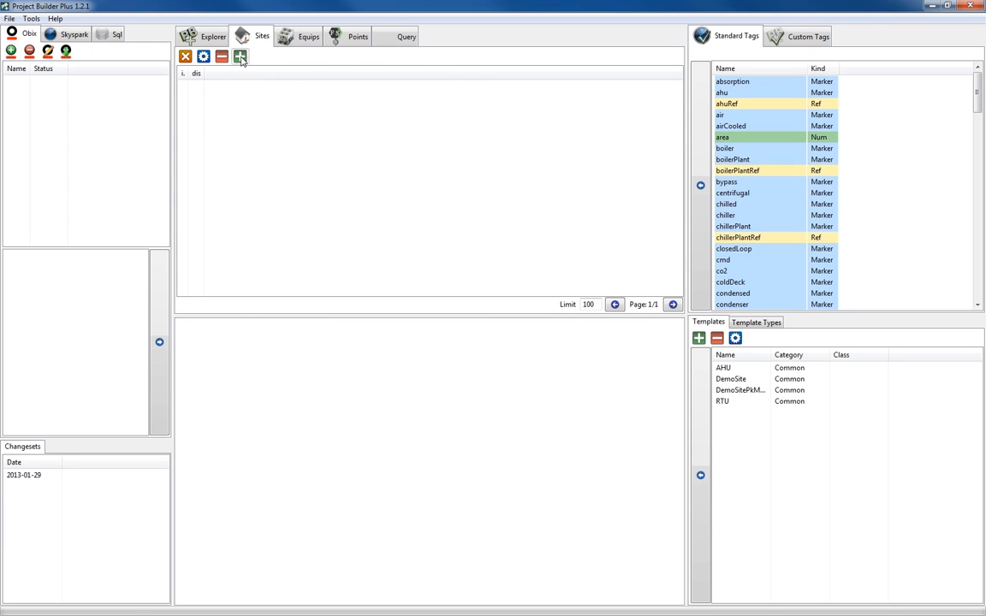
left_click(241, 58)
double_click(198, 87)
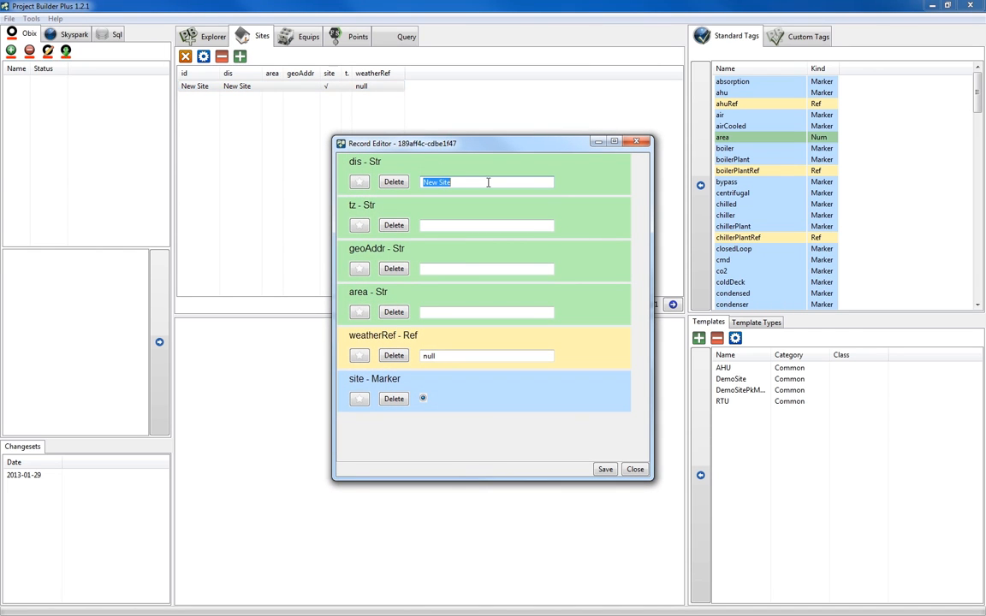
type("Chicago")
left_click(605, 469)
Add new site records and set the dis value of the first one to Istanbul, saving it.
left_click(240, 57)
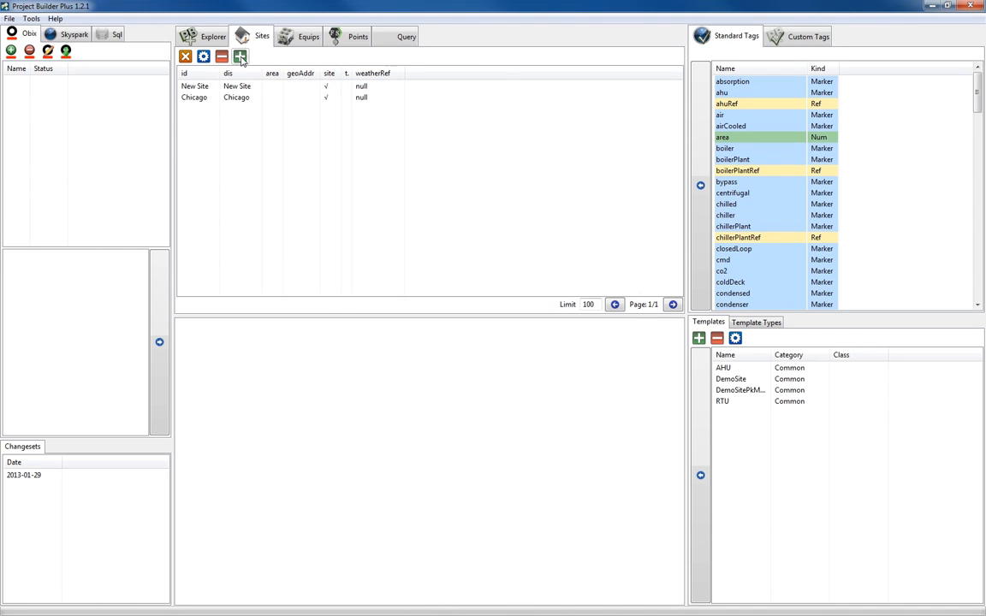
double_click(197, 86)
type("Istanbul")
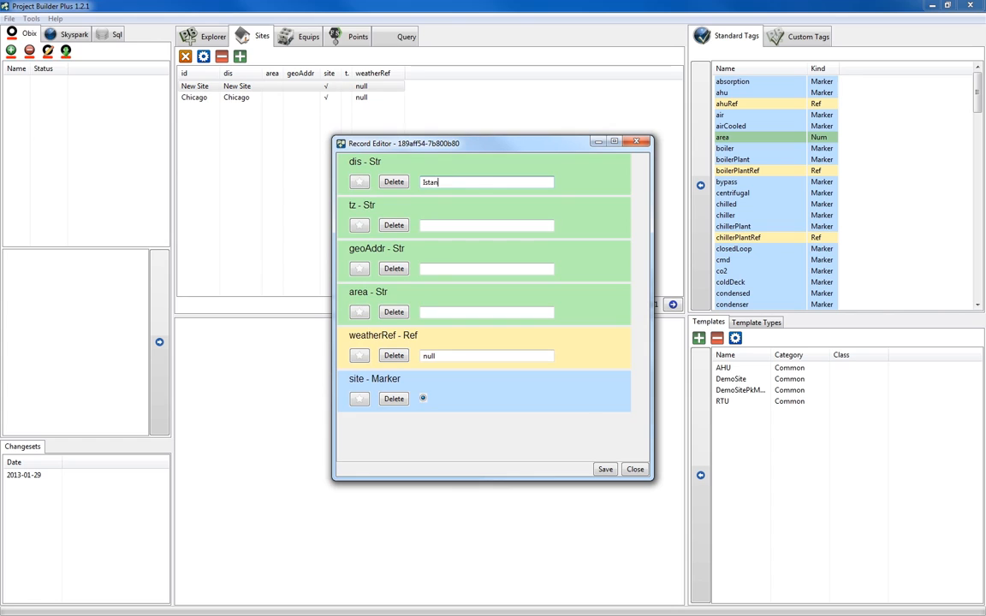
left_click(605, 469)
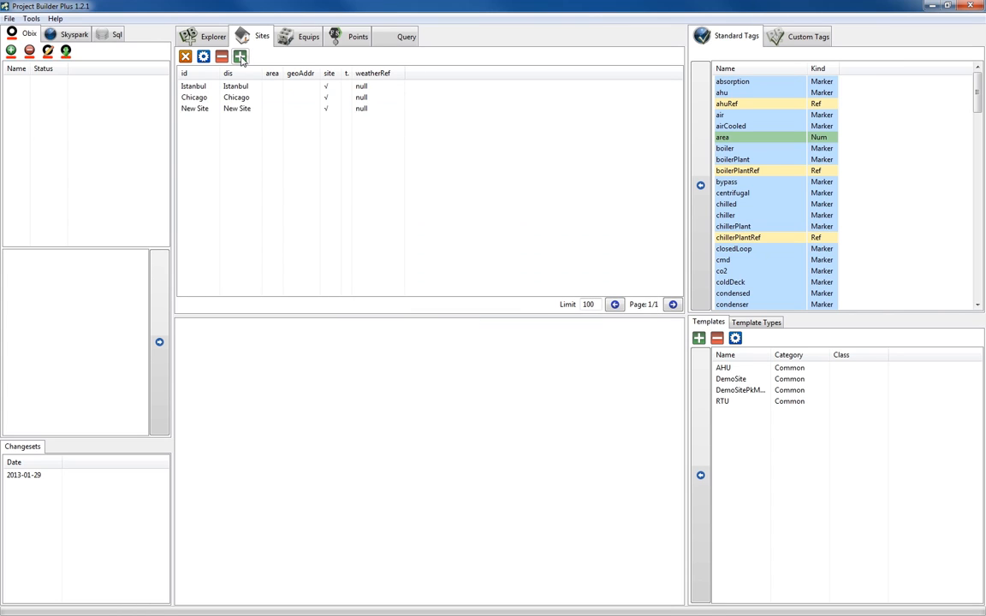
Set the dis value of the remaining new site record to New York and save it.
double_click(198, 108)
type("New Y")
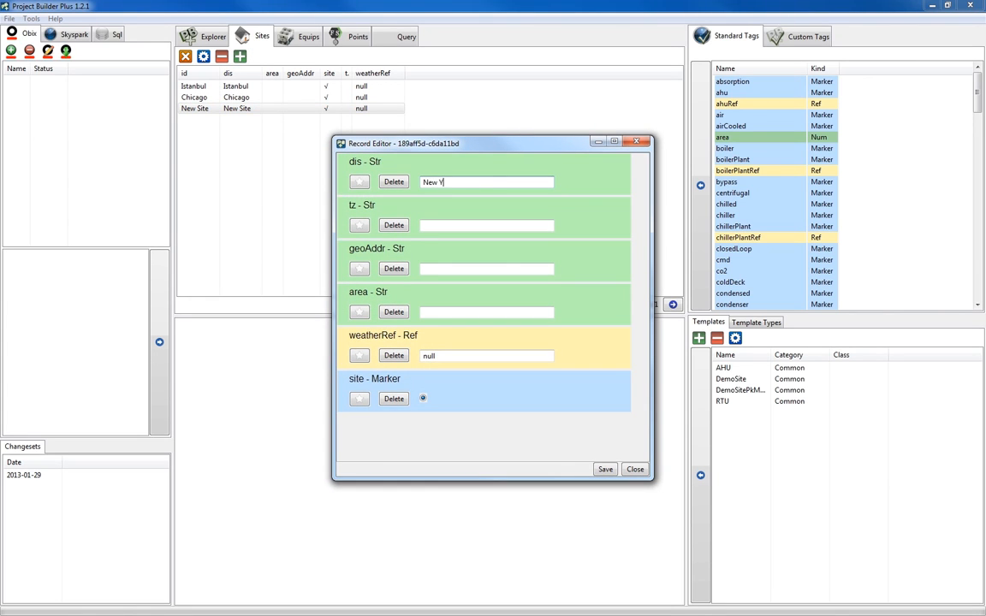
type("ork")
left_click(605, 469)
Add the SEPtree record tree to the demoName_Handler project and refresh it to load the sites.
left_click(207, 37)
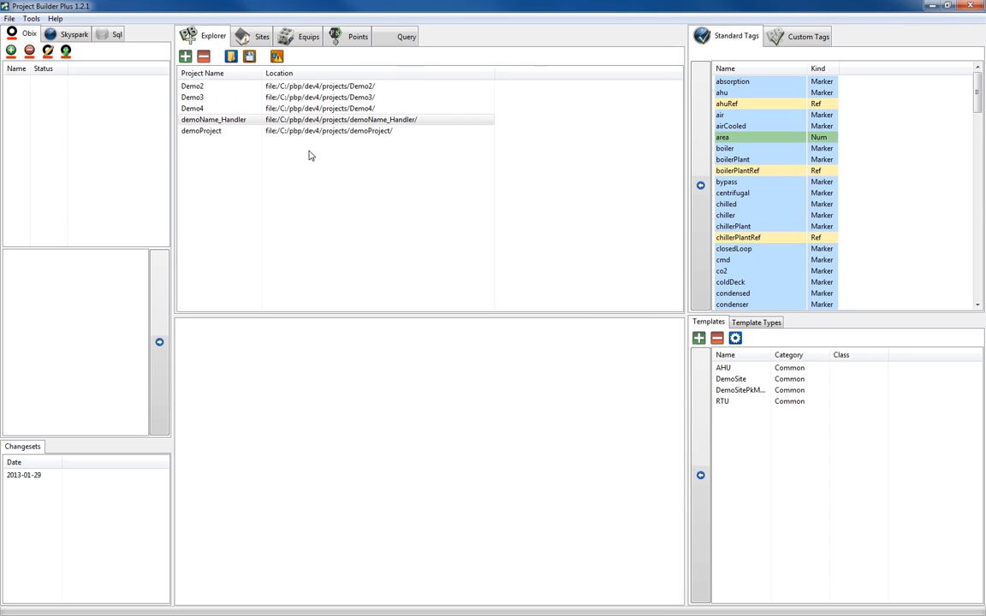
left_click(220, 121)
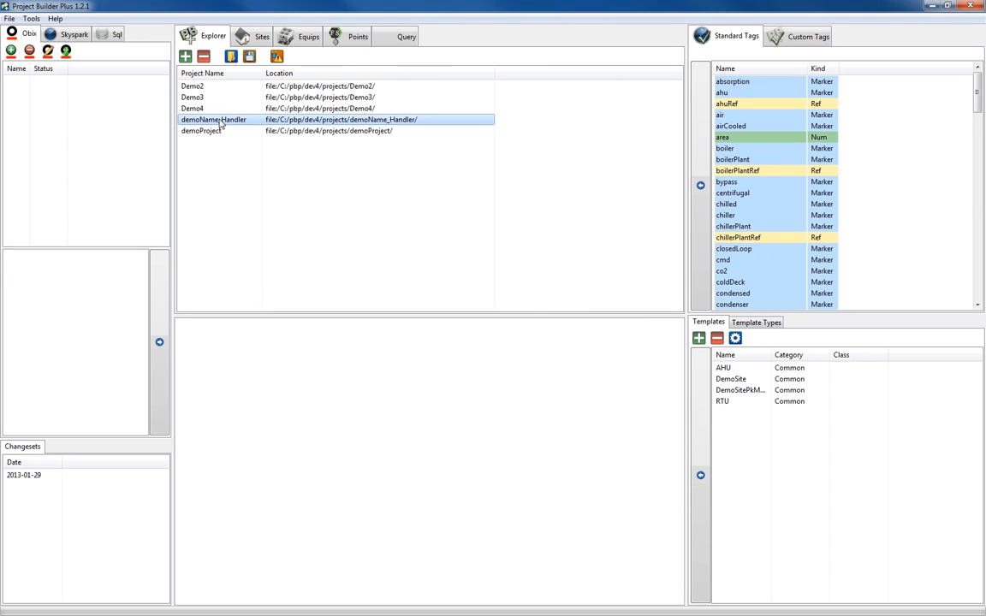
left_click(31, 19)
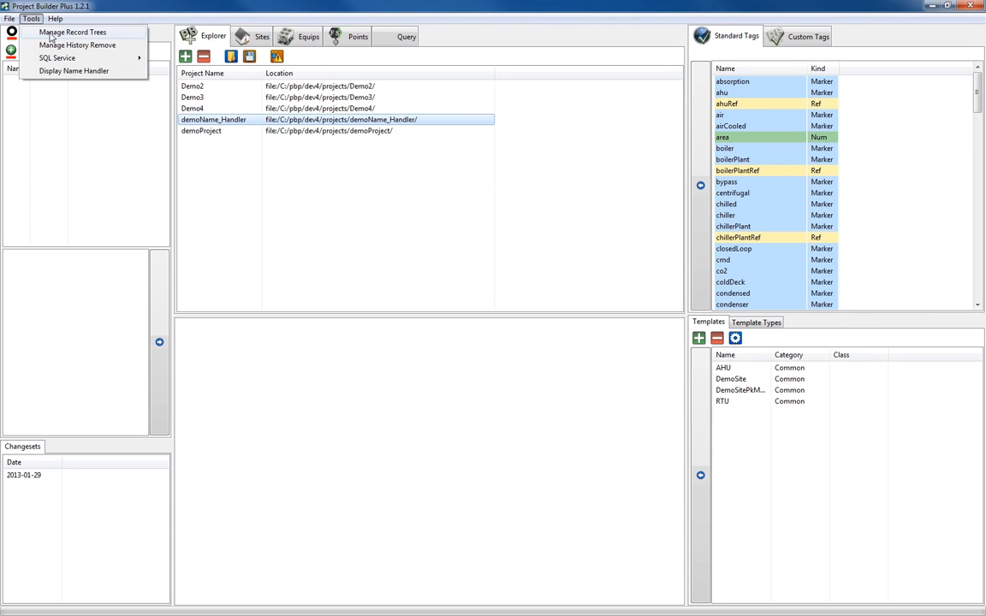
left_click(75, 33)
left_click(360, 267)
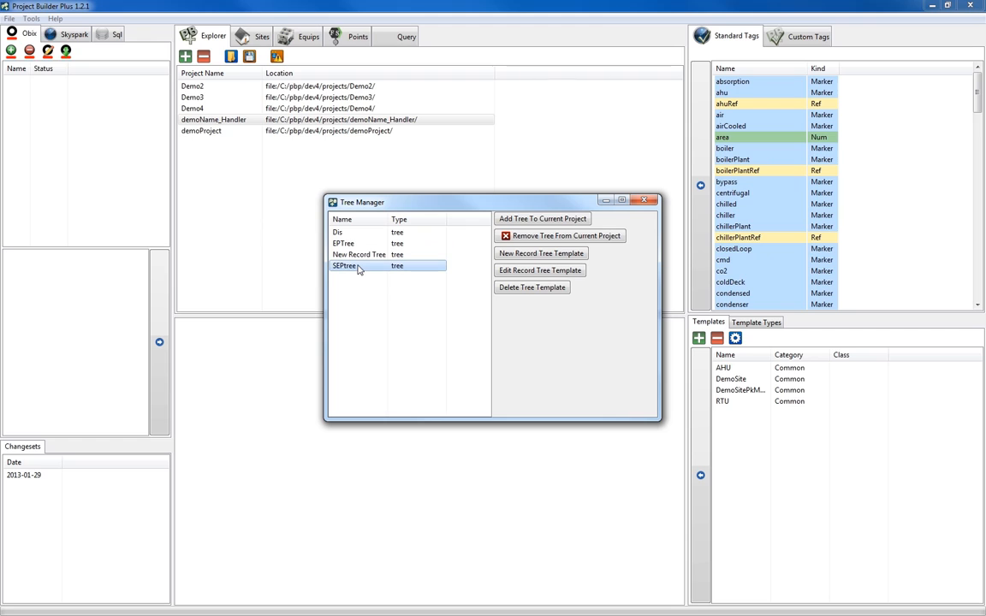
left_click(540, 219)
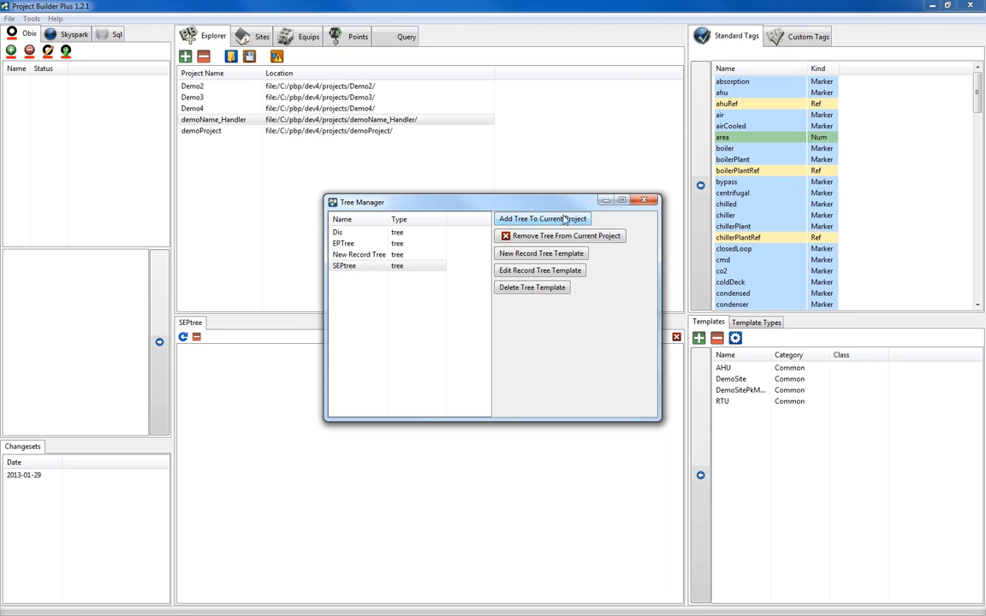
left_click(646, 203)
left_click(183, 337)
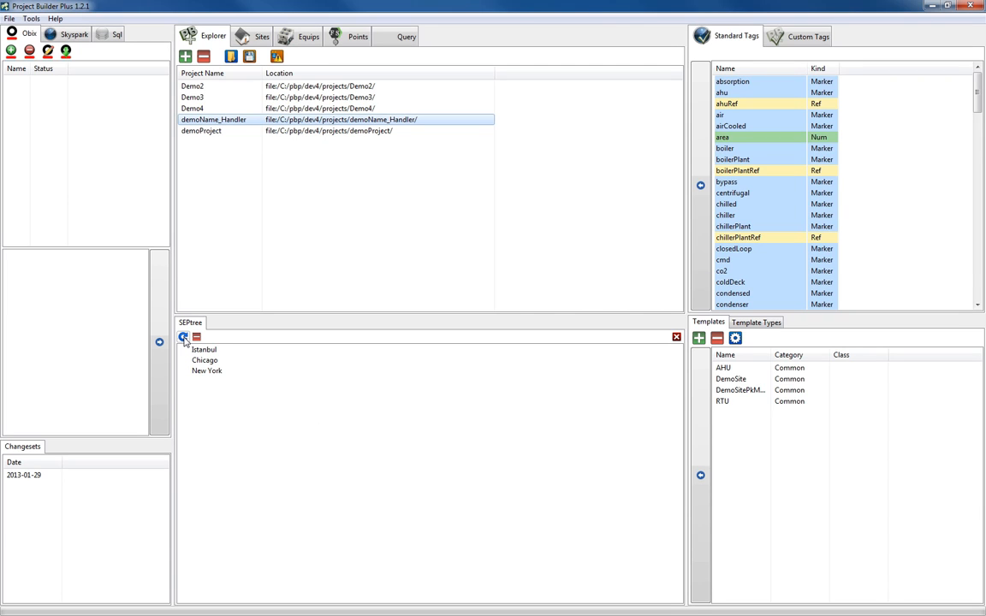
left_click(184, 339)
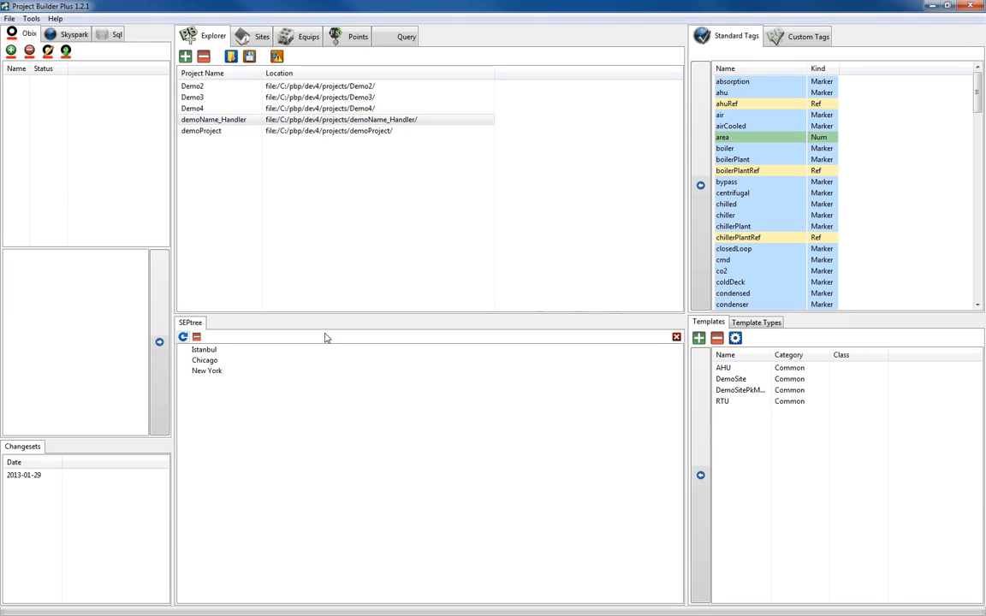
Deploy the AHU template under the Istanbul, Chicago and New York sites with a repeat count of 1.
left_click(741, 370)
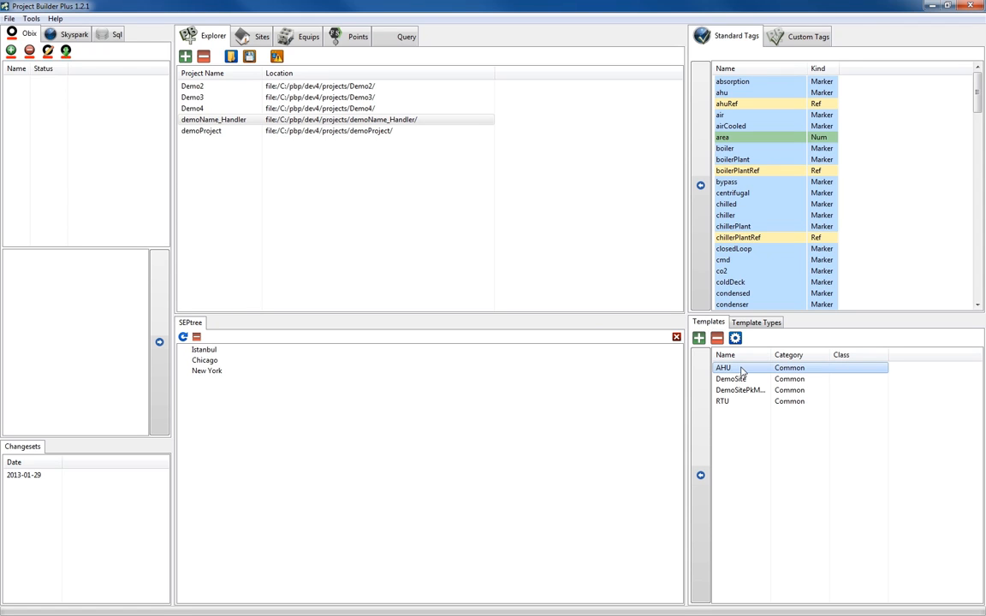
left_click(700, 476)
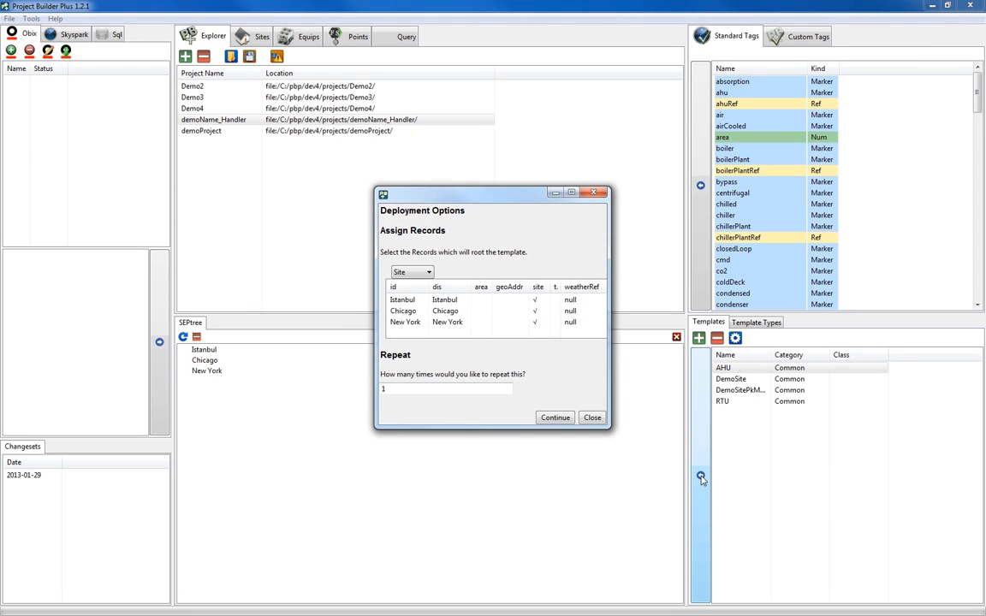
left_click(406, 313)
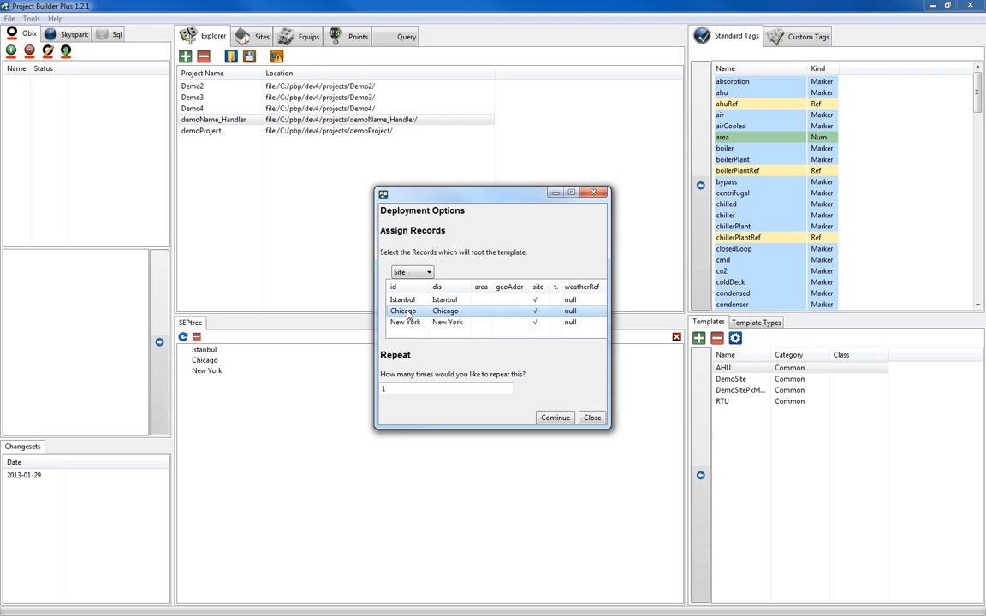
left_click(409, 301, "ctrl")
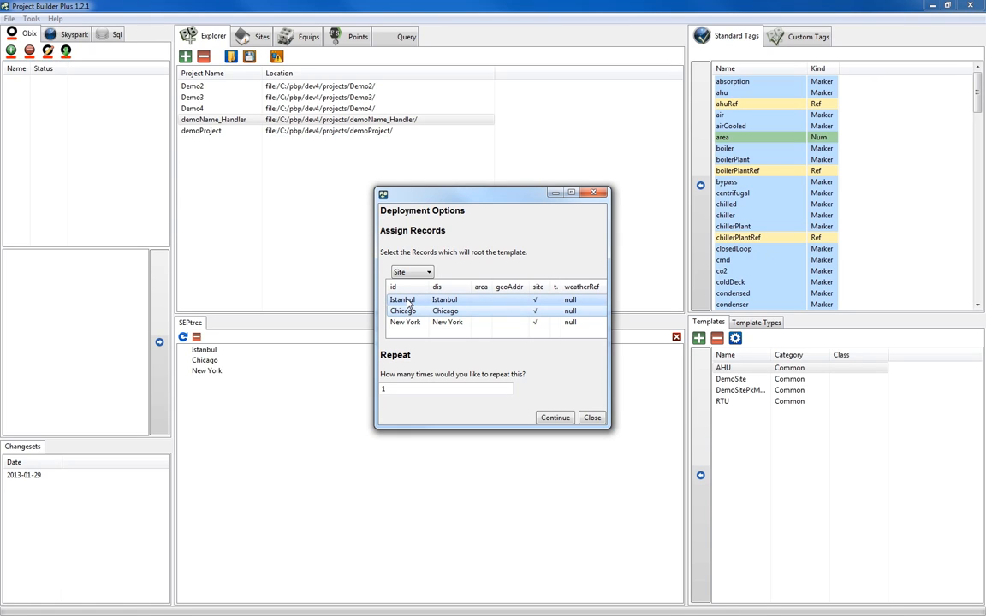
left_click(408, 324, "ctrl")
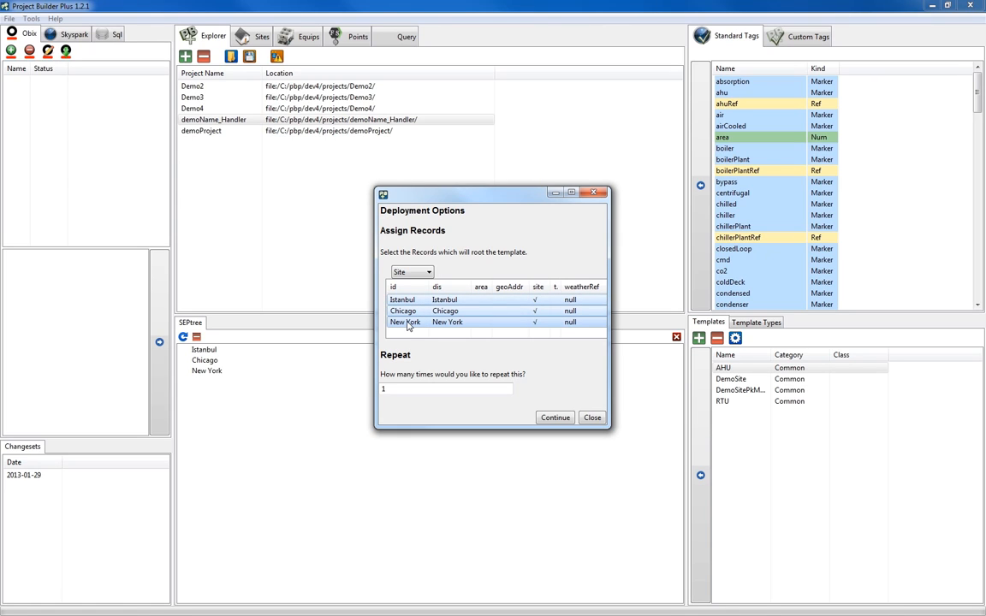
left_click(447, 389)
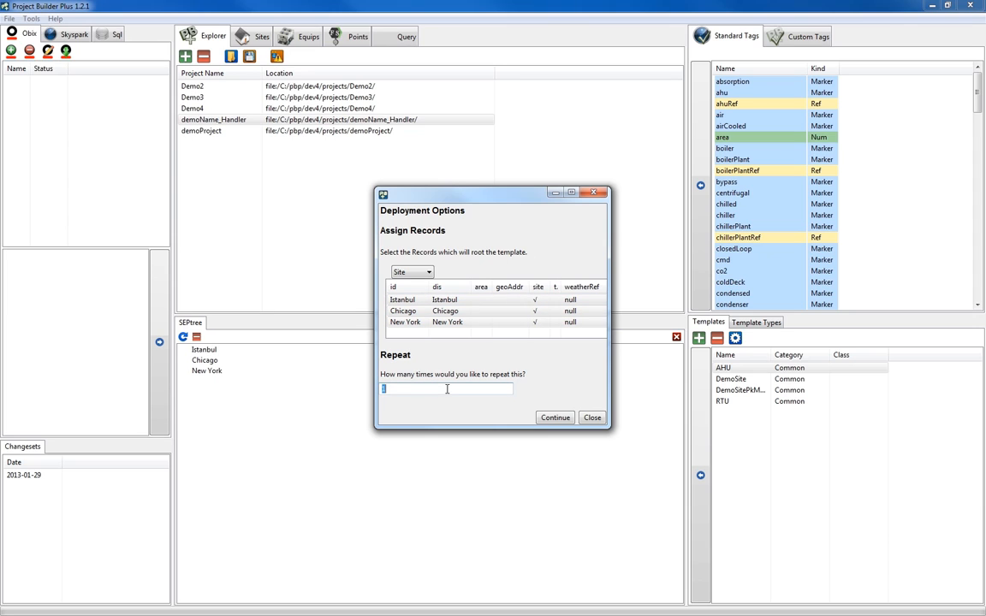
left_click(446, 389)
left_click(554, 417)
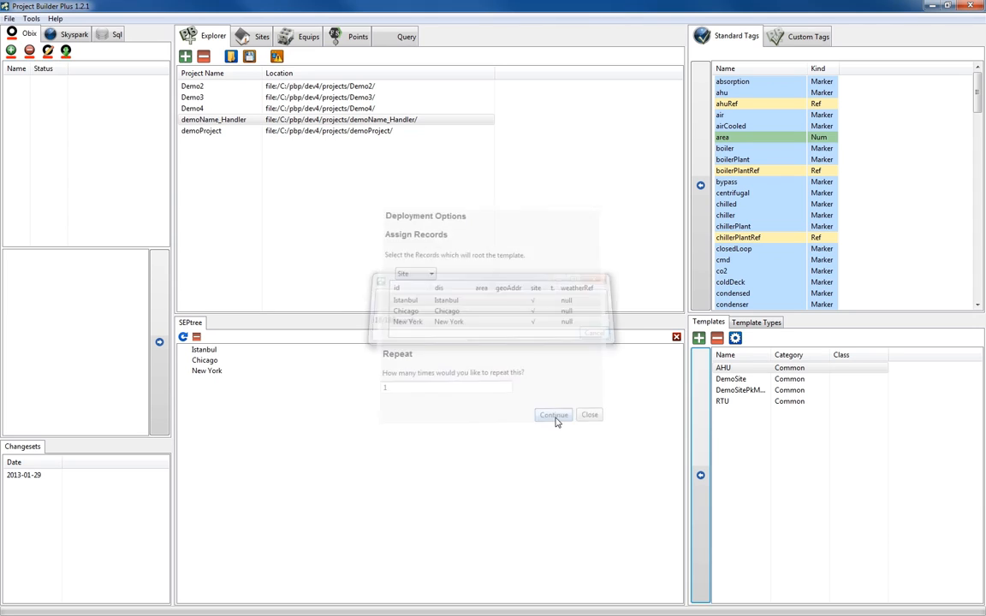
Deploy the RTU template under the Istanbul, Chicago and New York sites with a repeat count of 2.
left_click(741, 403)
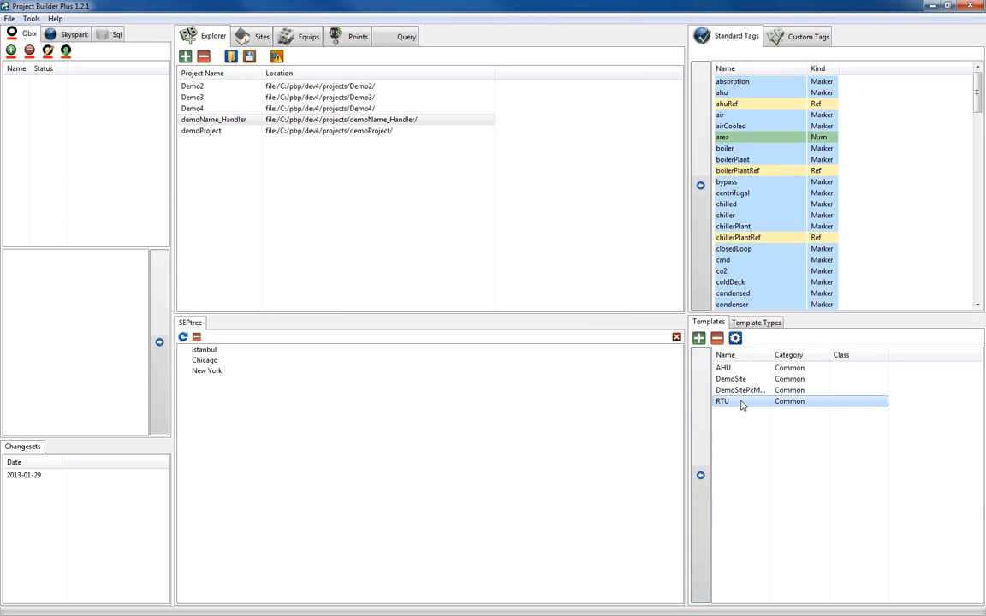
left_click(700, 476)
left_click(408, 313)
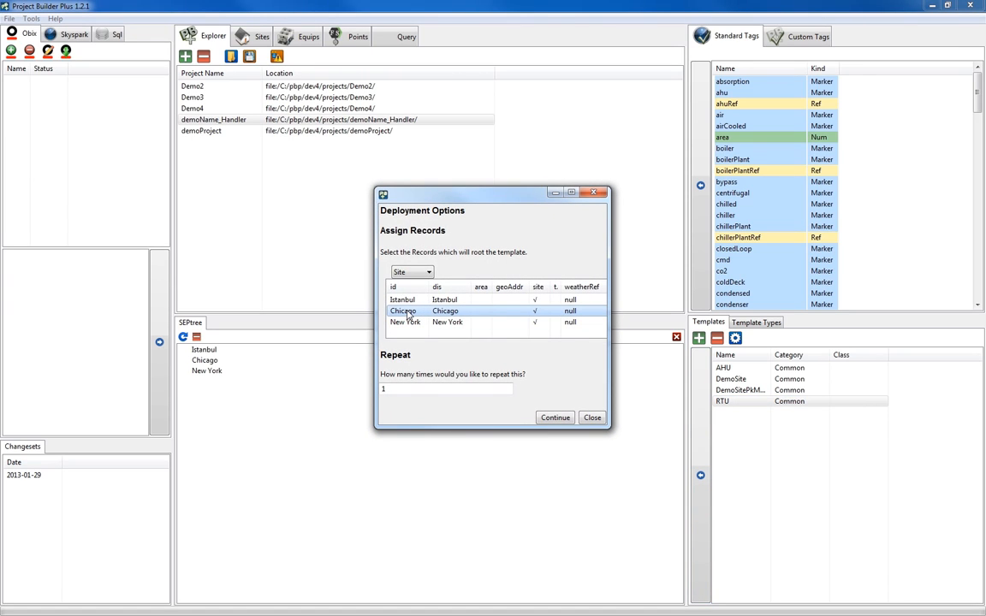
left_click(407, 304, "ctrl")
left_click(409, 322, "ctrl")
double_click(447, 389)
type("2")
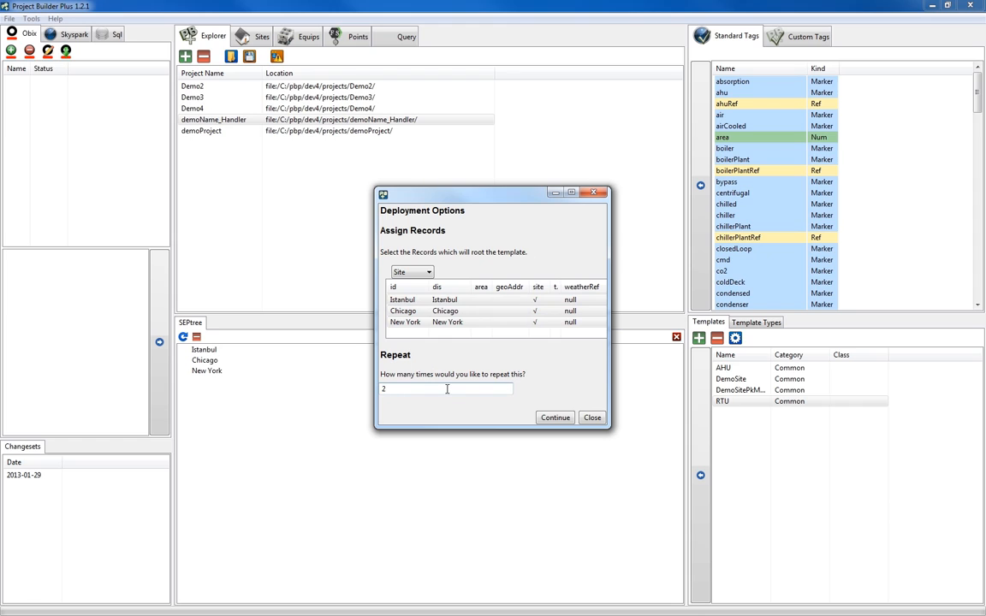
left_click(556, 418)
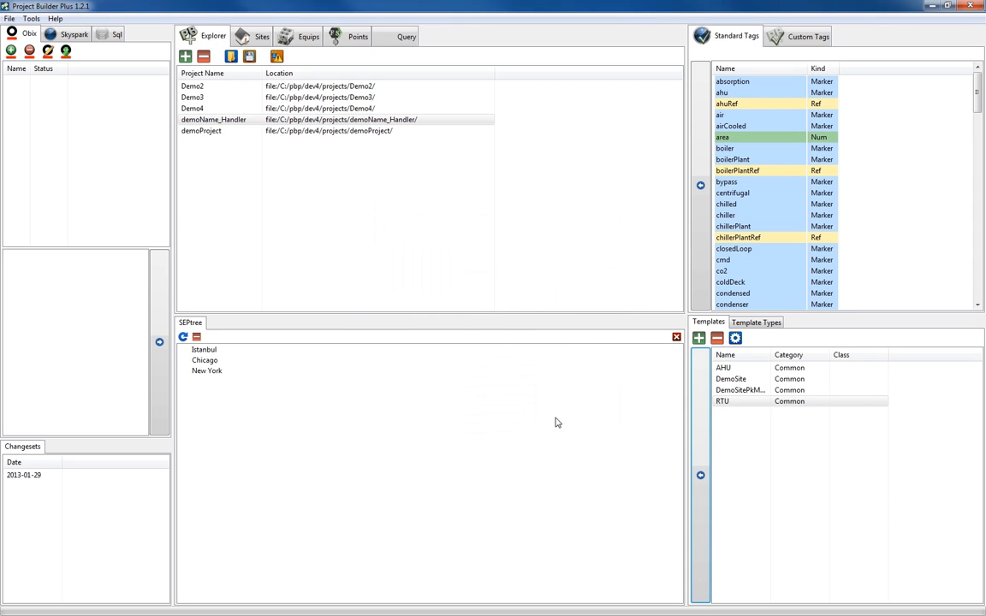
Refresh the SEPtree and expand all three sites and Istanbul's equips to examine the deployed records.
left_click(183, 337)
left_click(185, 371)
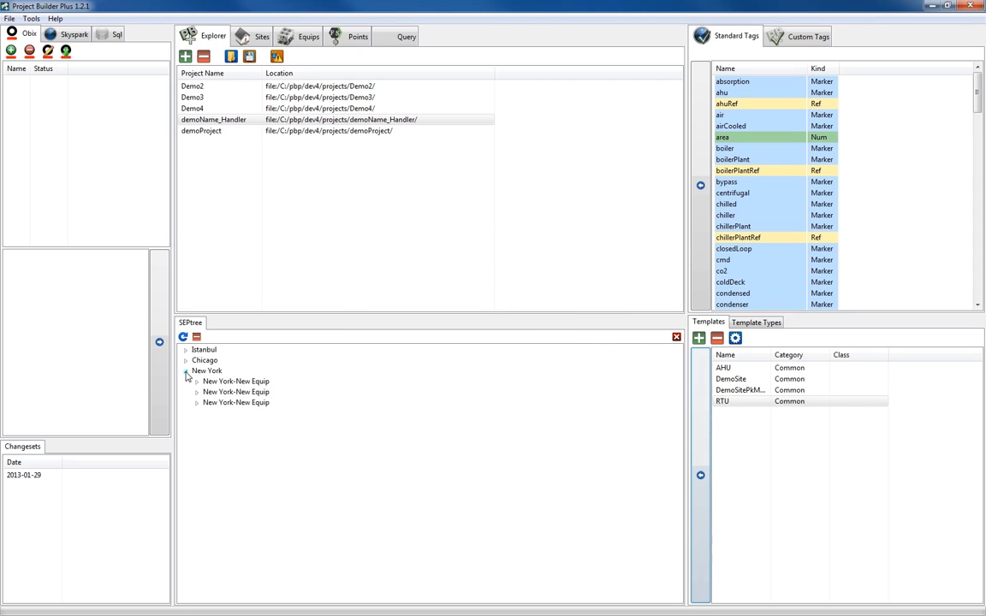
left_click(186, 361)
left_click(186, 350)
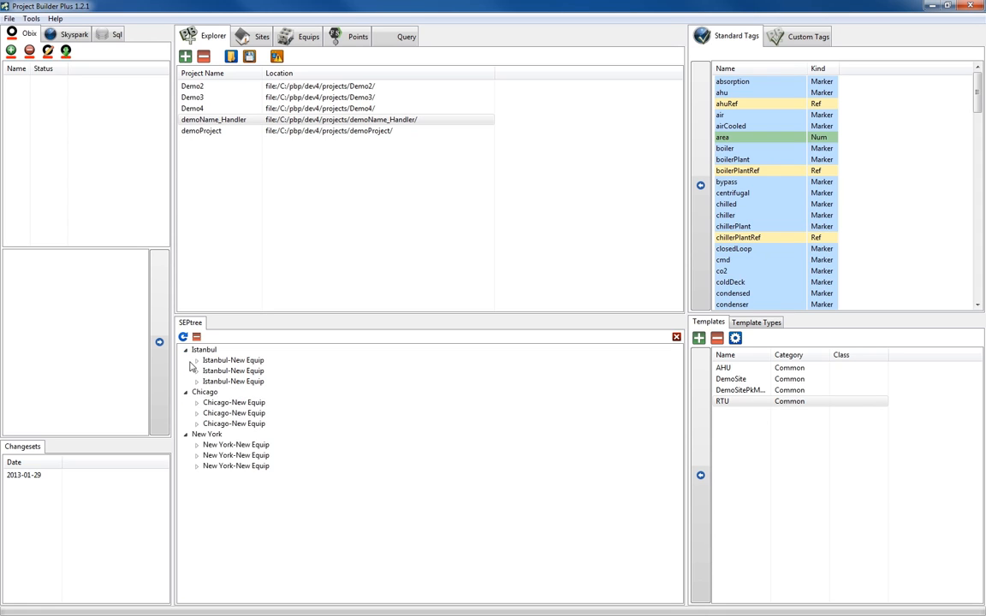
left_click(197, 381)
left_click(196, 370)
left_click(197, 360)
Execute all display name functions, from Equip TypeAHU through Heat, in the Display Name Handler and close it.
left_click(31, 19)
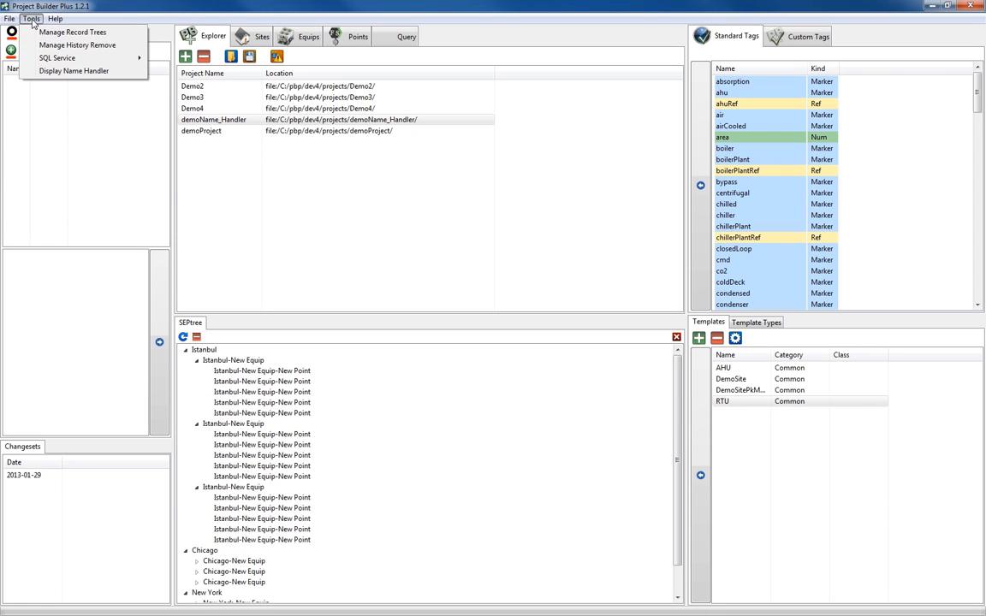
left_click(75, 70)
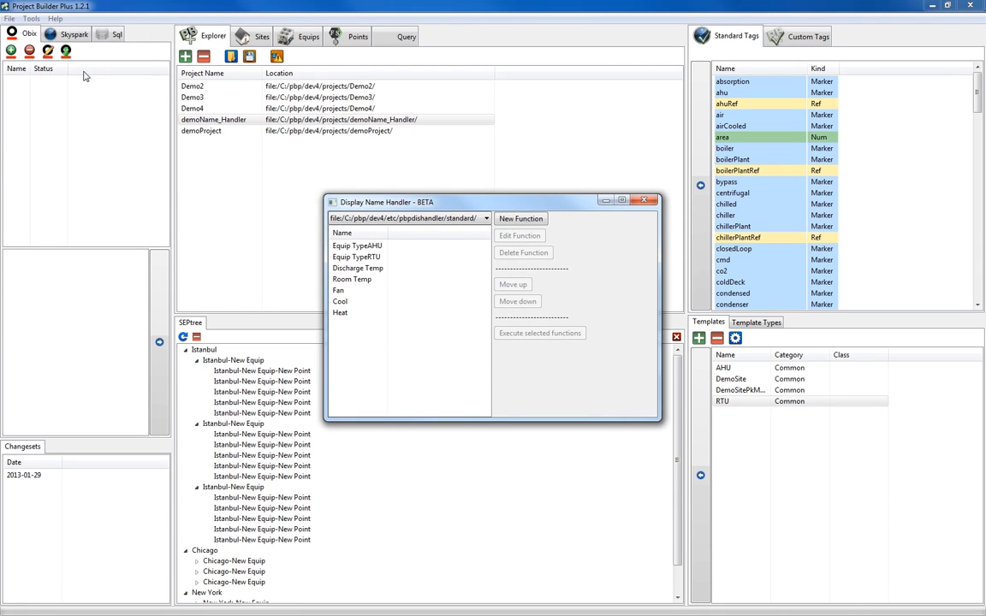
left_click(358, 247)
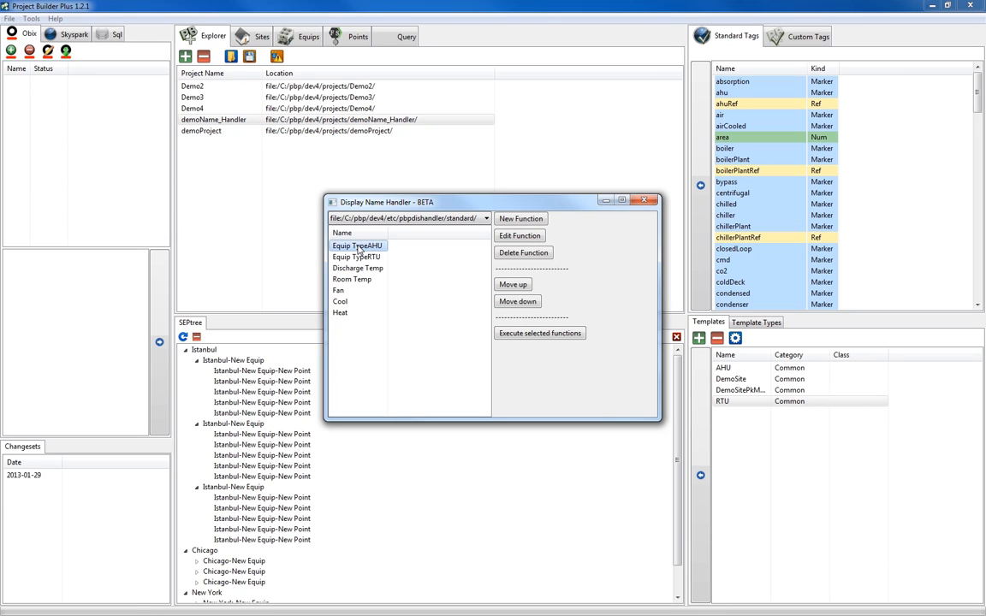
left_click_drag(357, 248, 359, 314)
left_click(540, 334)
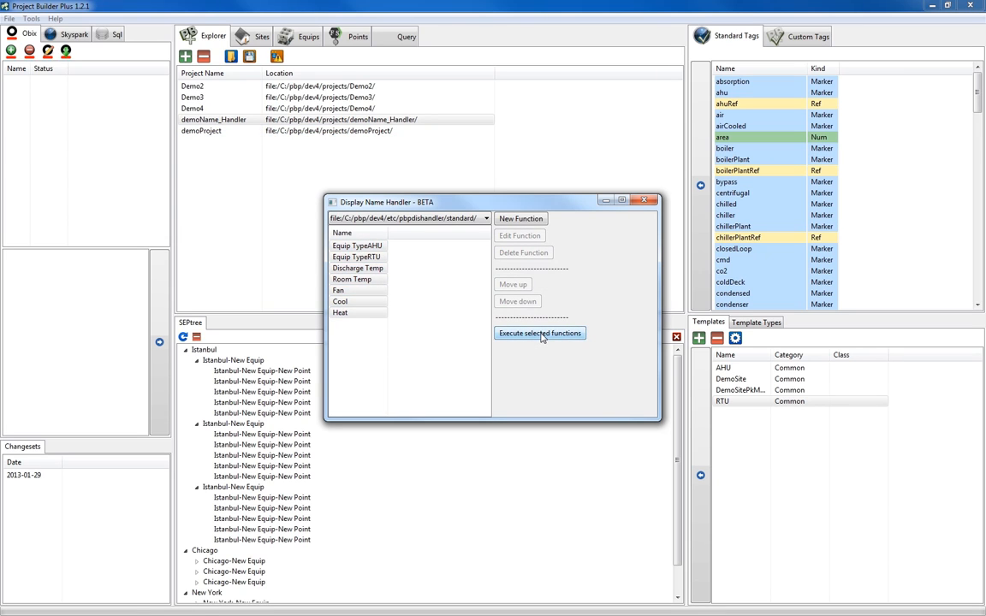
left_click(645, 201)
Set the equipNum of the Chicago AHU equip record to 1 and save it.
left_click(310, 37)
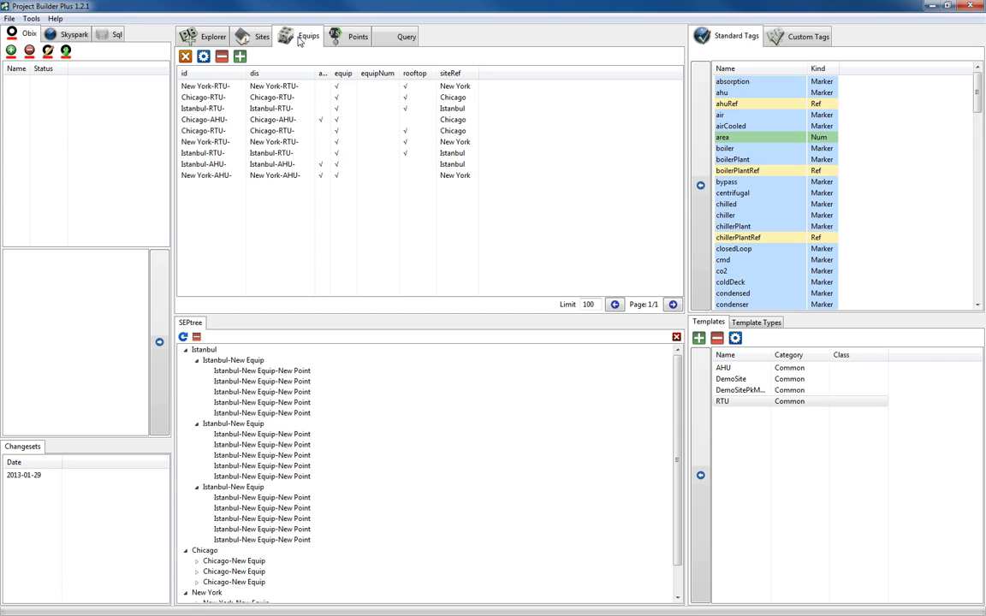
double_click(378, 120)
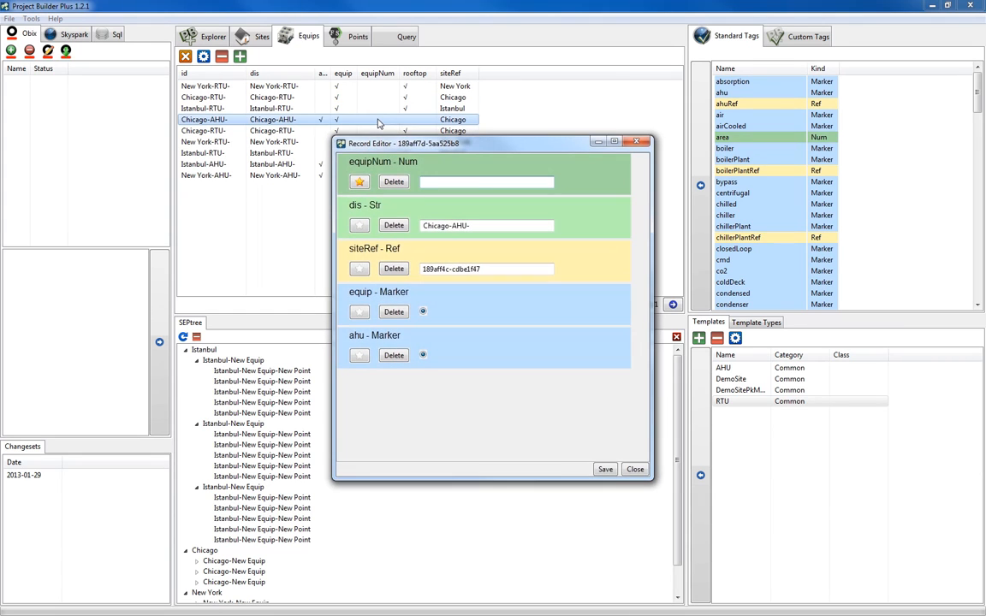
left_click(480, 182)
type("1")
left_click(606, 469)
Set the equipNum of the two Chicago RTU records to 1 and 2, saving each record.
double_click(378, 98)
left_click(440, 182)
type("1")
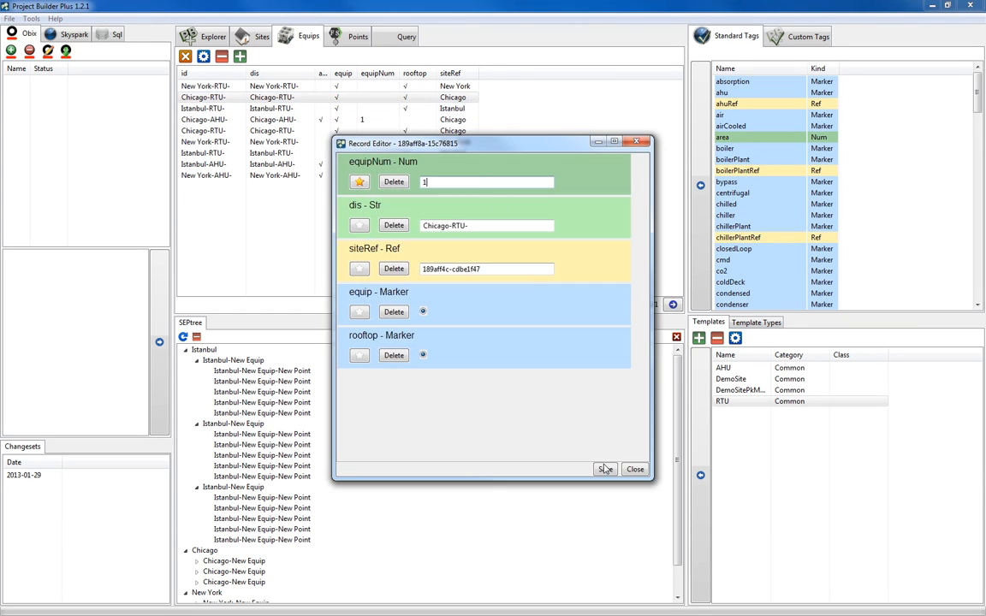
left_click(606, 468)
double_click(378, 132)
left_click(480, 183)
type("2")
left_click(605, 469)
Set the equipNum of the Istanbul AHU equip record to 1 and save it.
double_click(379, 163)
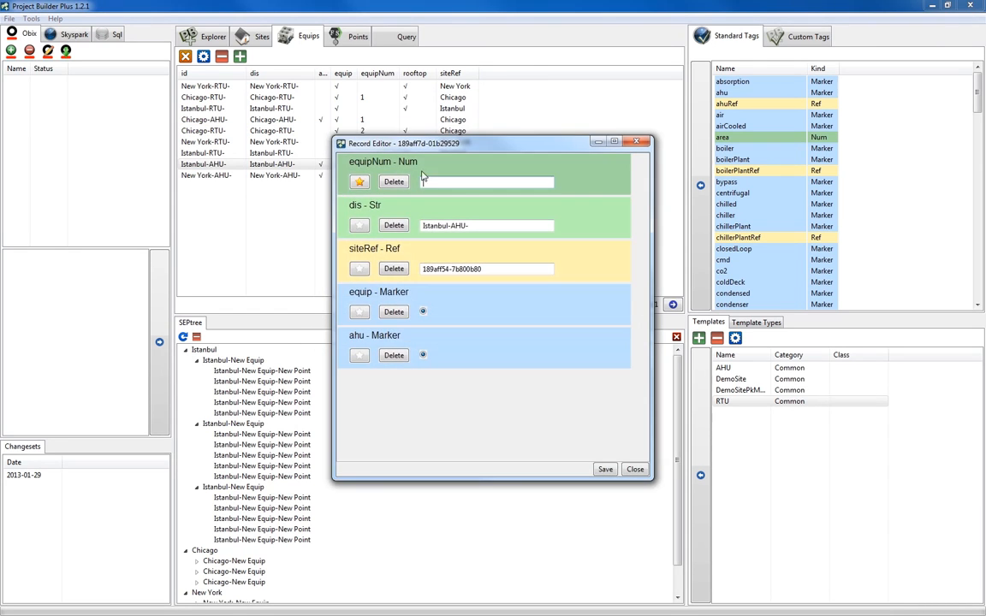
left_click(440, 163)
type("1")
left_click(604, 530)
Set the equipNum of the two Istanbul RTU records to 1 and 2, saving each record.
left_click(379, 109)
double_click(378, 110)
left_click(436, 182)
type("1")
left_click(605, 469)
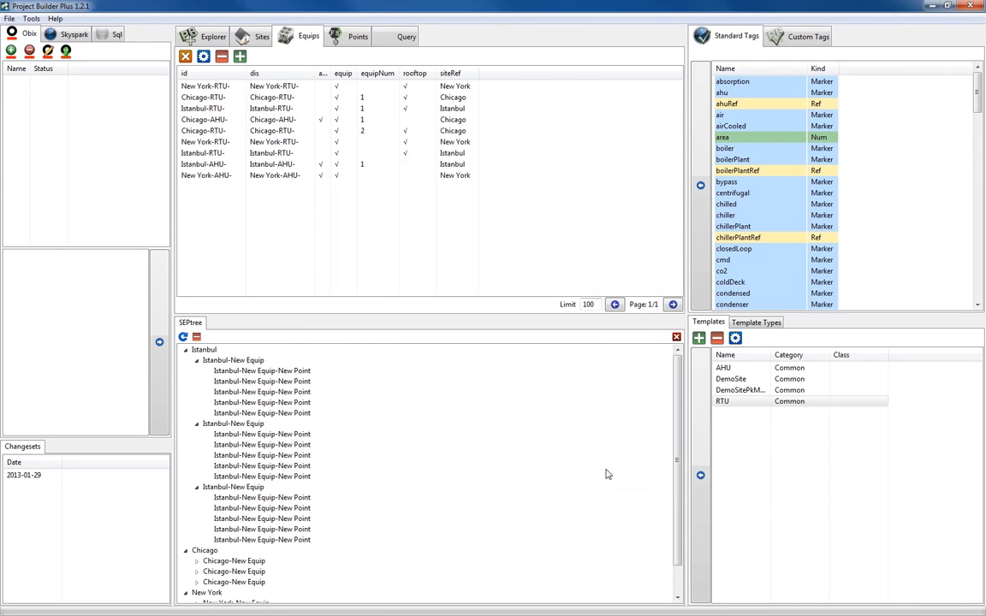
double_click(378, 152)
left_click(436, 182)
type("2")
left_click(605, 471)
Set the equipNum of the New York AHU equip record to 1 and save it.
double_click(378, 176)
left_click(483, 183)
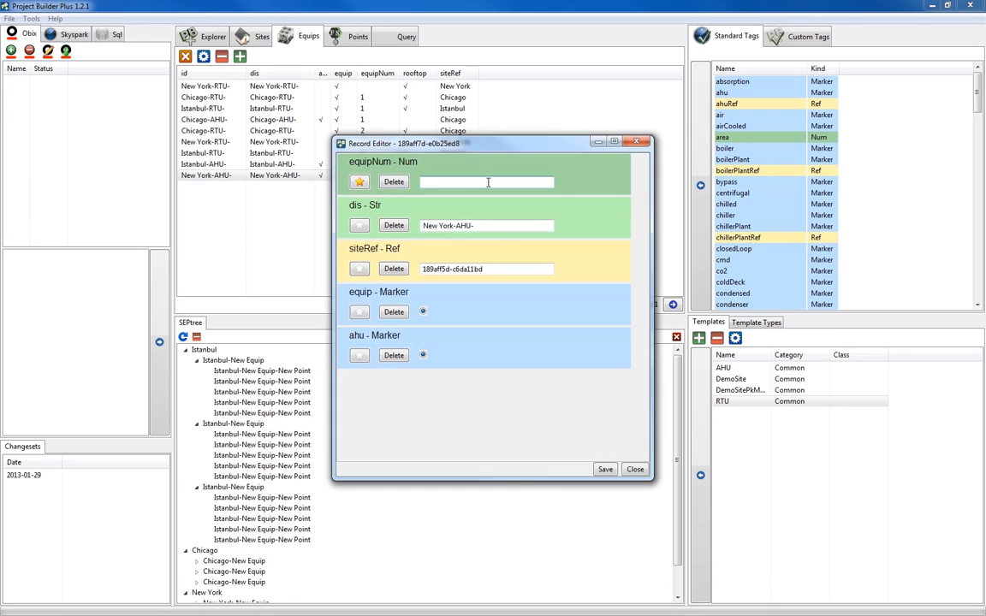
type("1")
left_click(605, 469)
Set the equipNum of the two New York RTU records to 1 and 2, saving each record.
double_click(378, 87)
left_click(436, 182)
type("2")
left_click(605, 469)
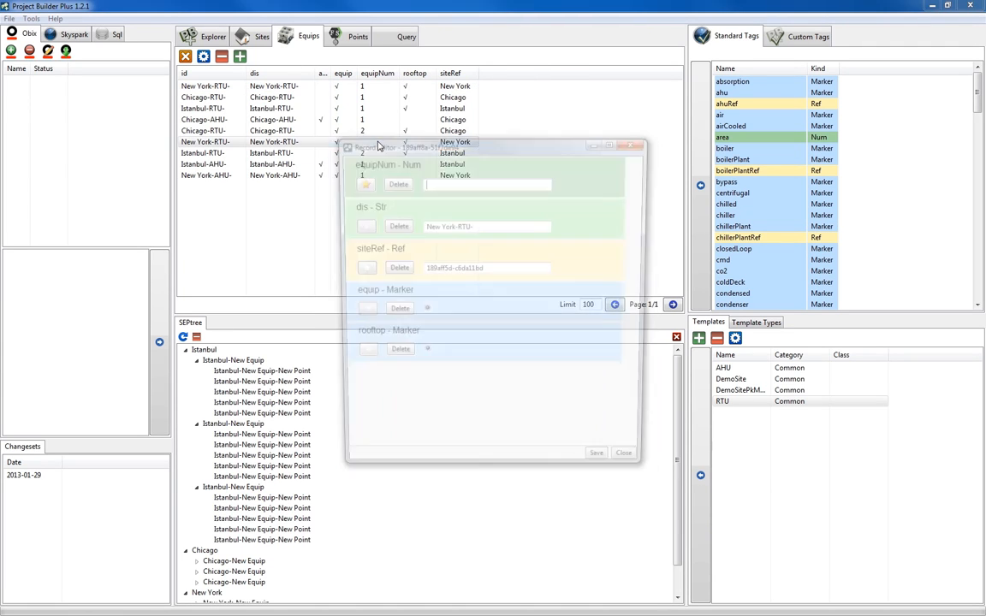
double_click(378, 141)
left_click(436, 182)
type("2")
left_click(605, 469)
Run all the display name functions again so the equip numbers are included in the names, and close the handler.
left_click(31, 19)
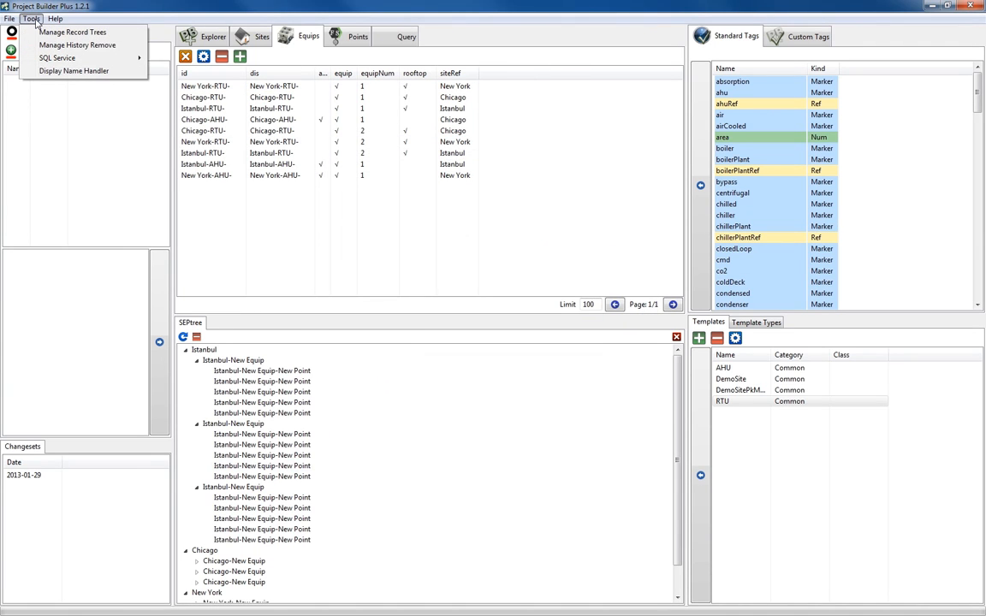
left_click(74, 70)
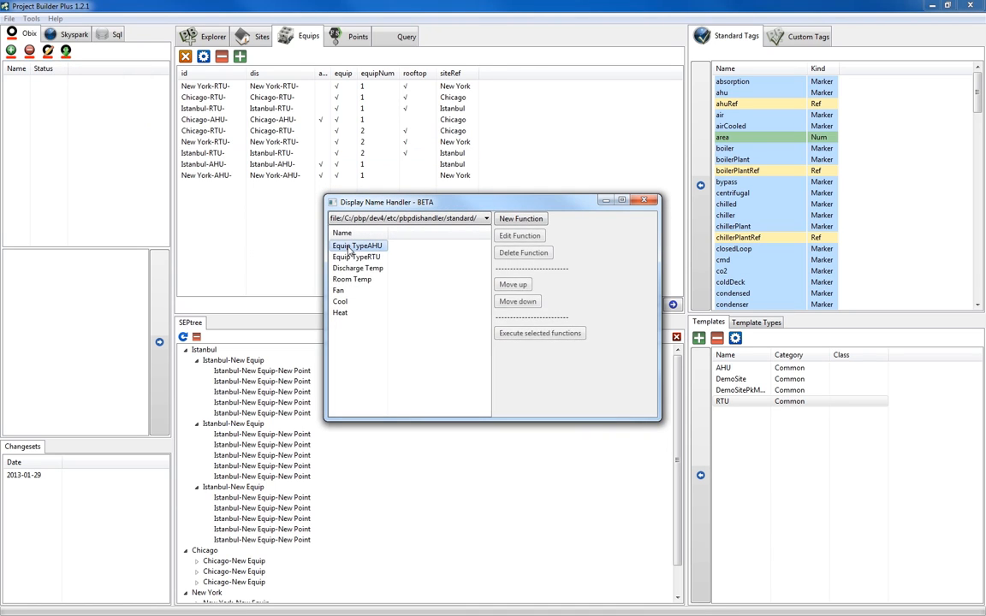
left_click(363, 315, "shift")
left_click(541, 335)
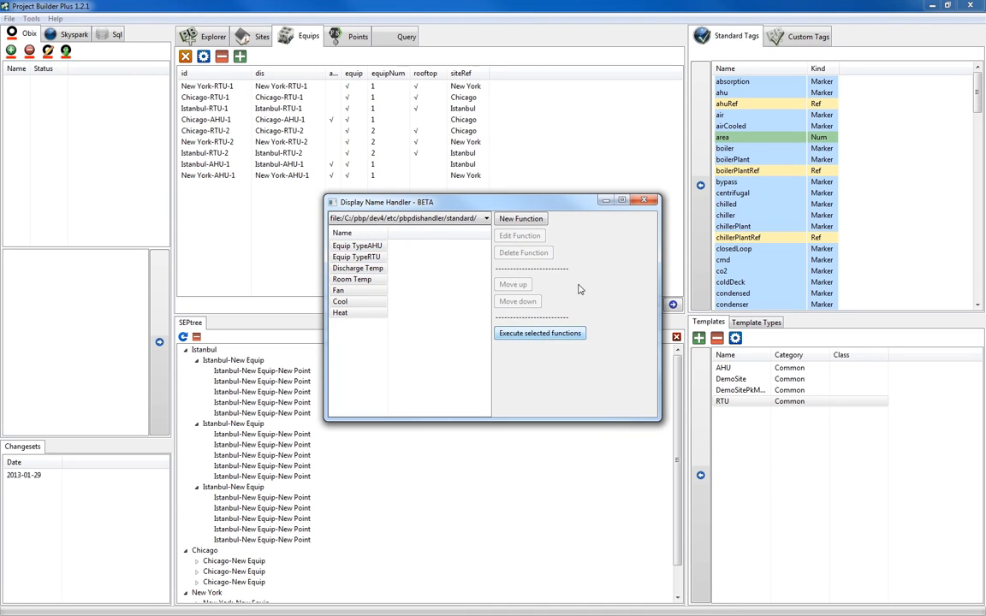
left_click(646, 202)
Refresh the SEPtree and expand the New York, Chicago and Istanbul sites to check their equip names.
left_click(186, 350)
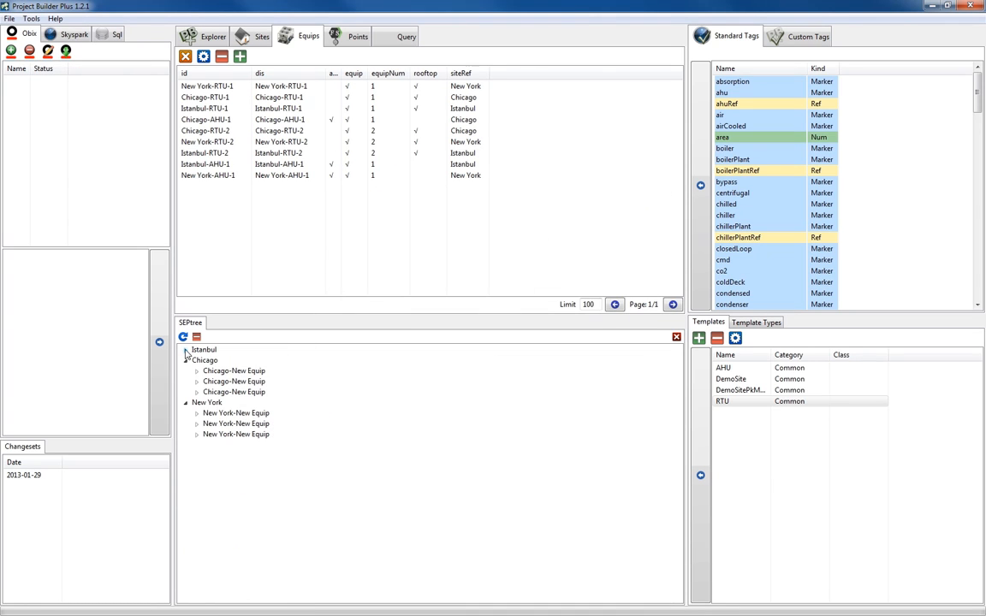
left_click(183, 337)
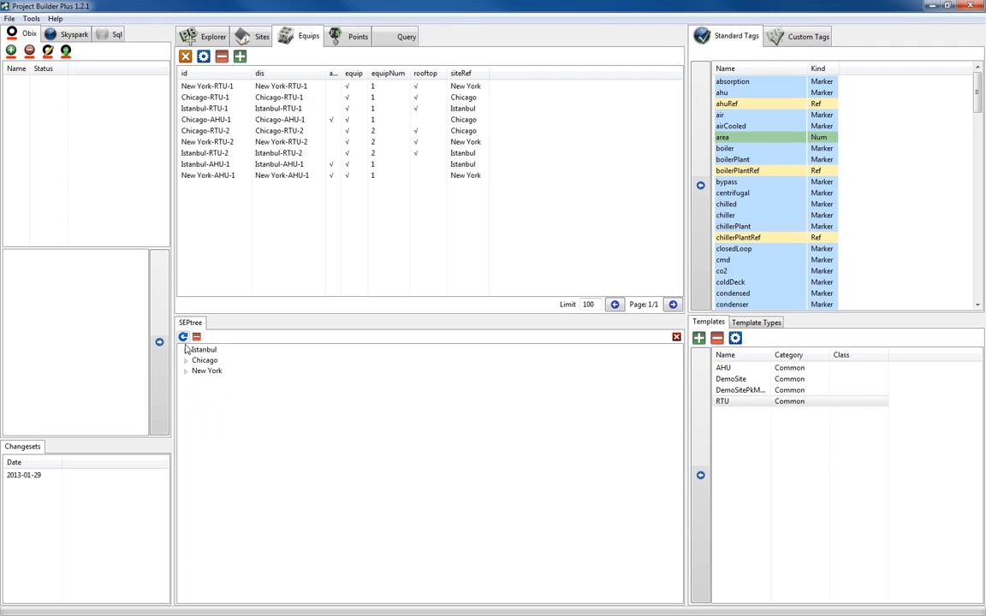
left_click(186, 371)
left_click(185, 361)
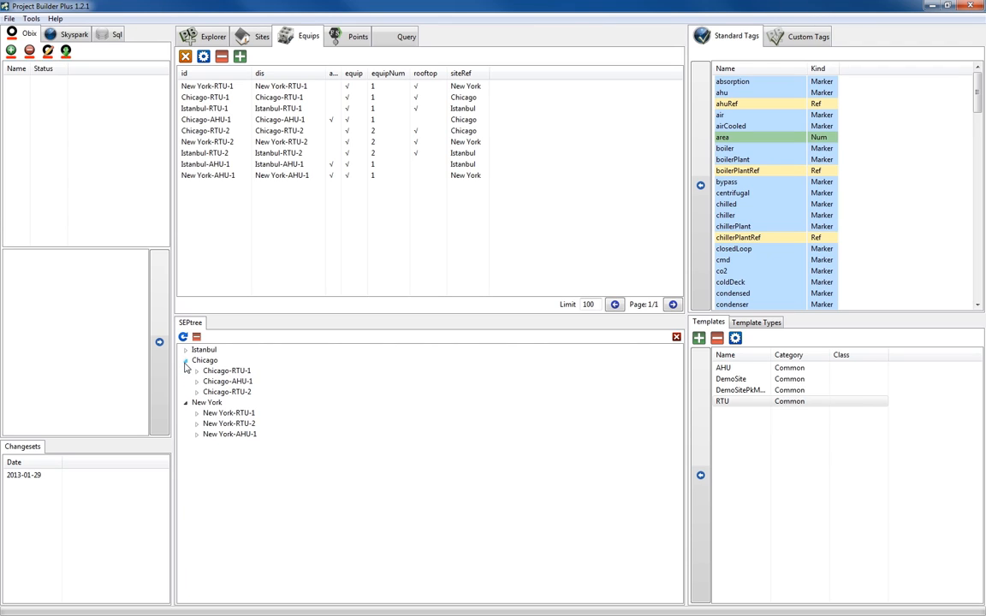
left_click(186, 351)
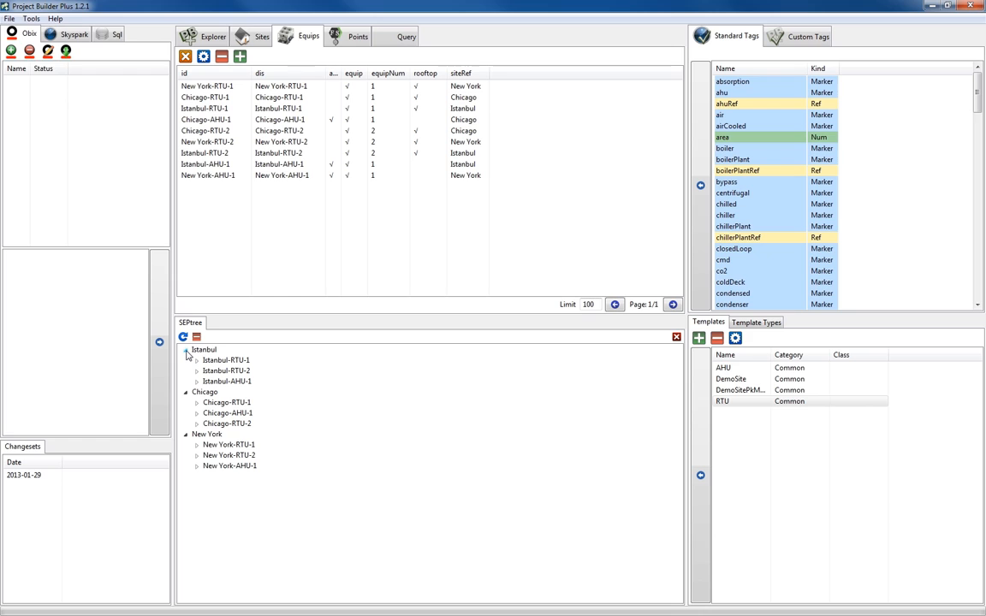
Expand the RTU and AHU equips under Chicago and Istanbul to examine their point names.
left_click(196, 423)
left_click(197, 414)
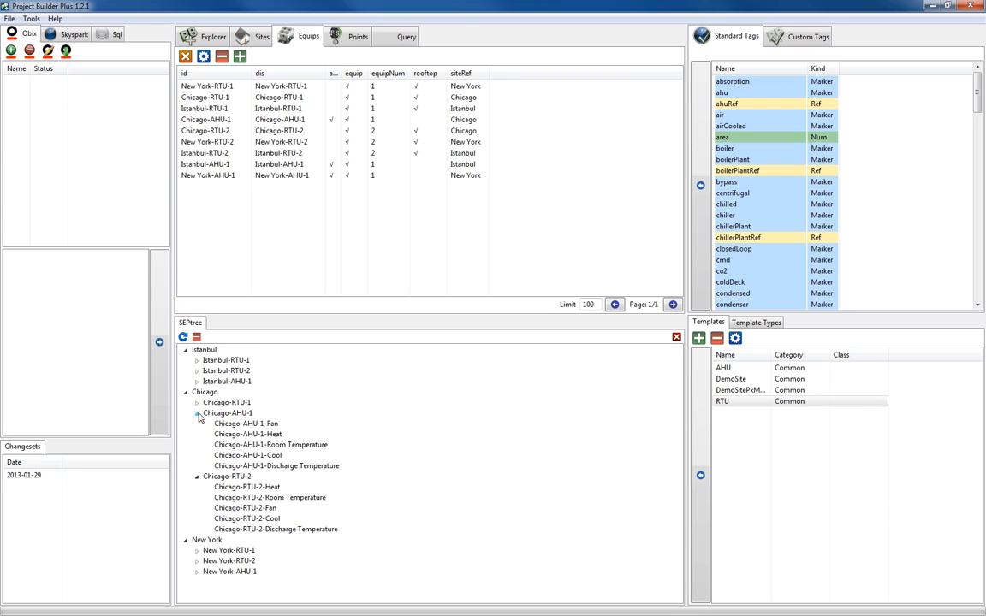
left_click(197, 404)
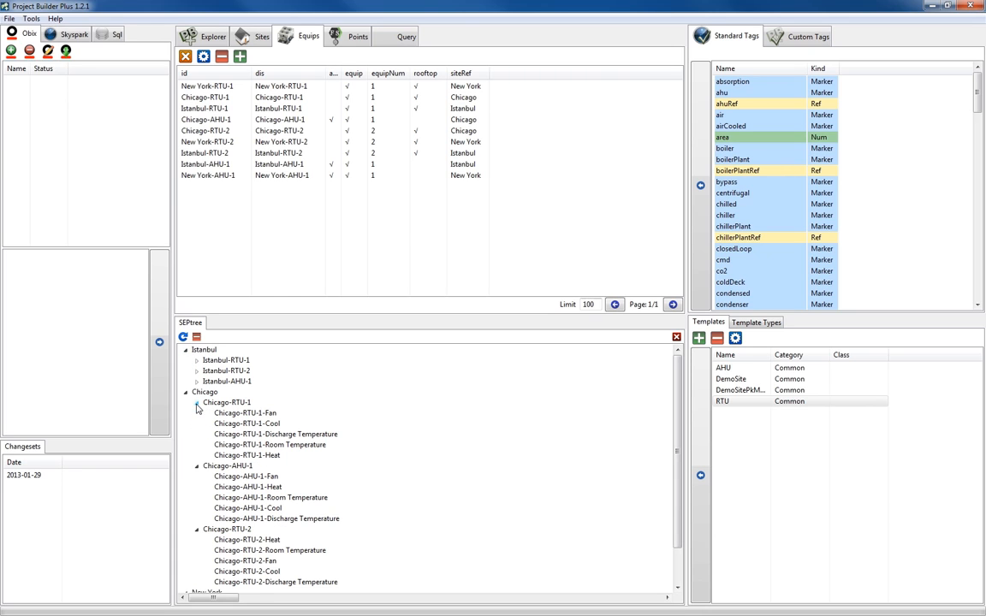
left_click(196, 382)
left_click(197, 371)
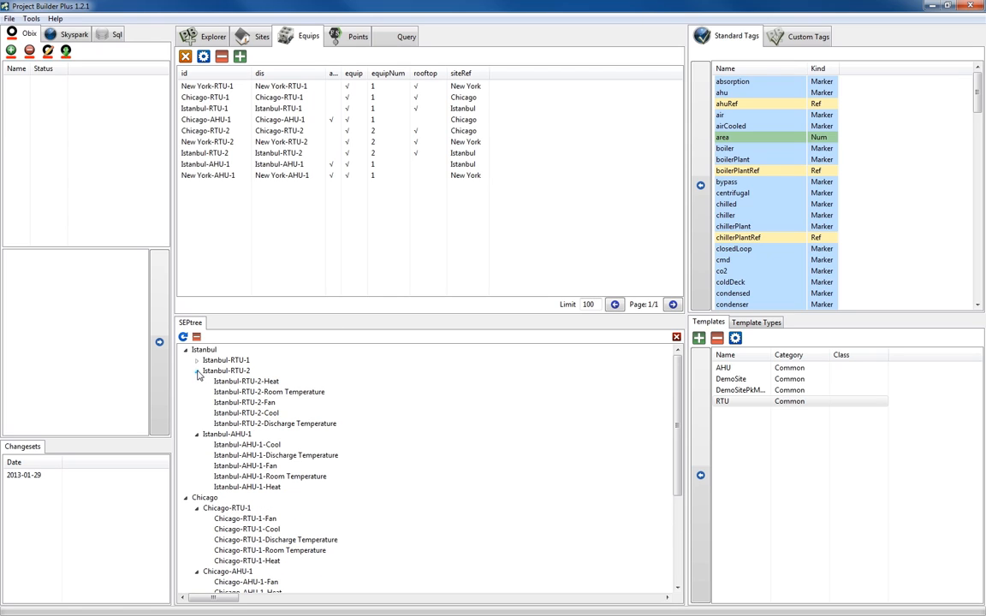
left_click(197, 361)
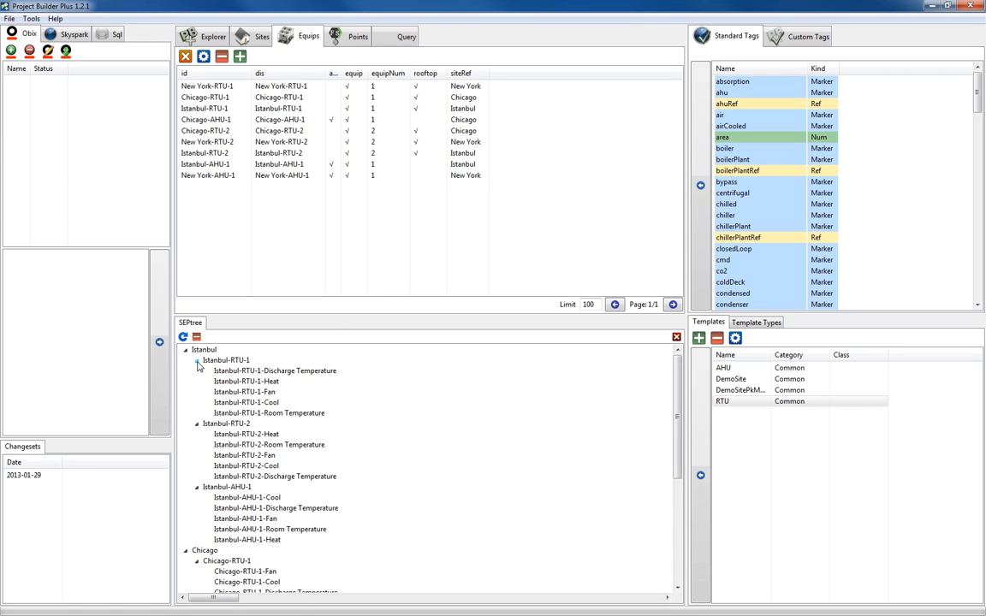